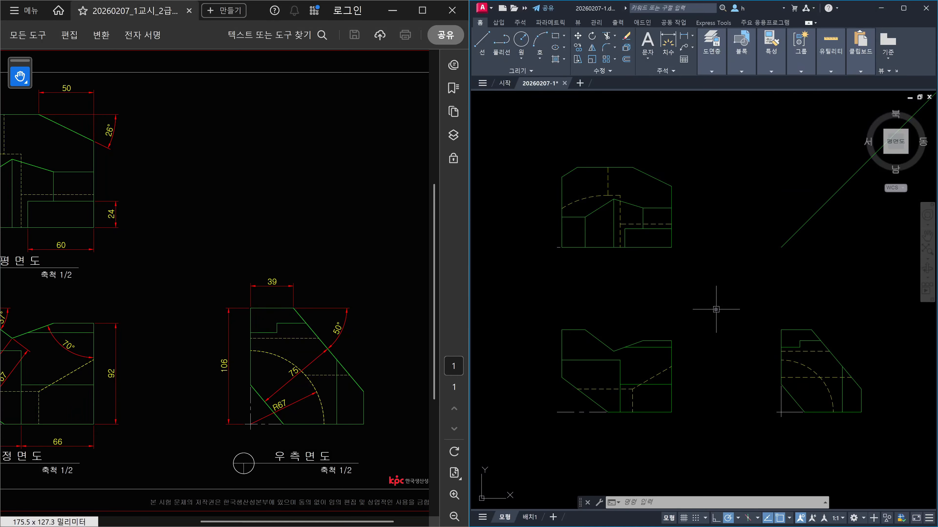
# - Show the plan and front views of the reference drawing and review the available dimension styles
pyautogui.moveTo(168, 284); pyautogui.dragTo(299, 285)
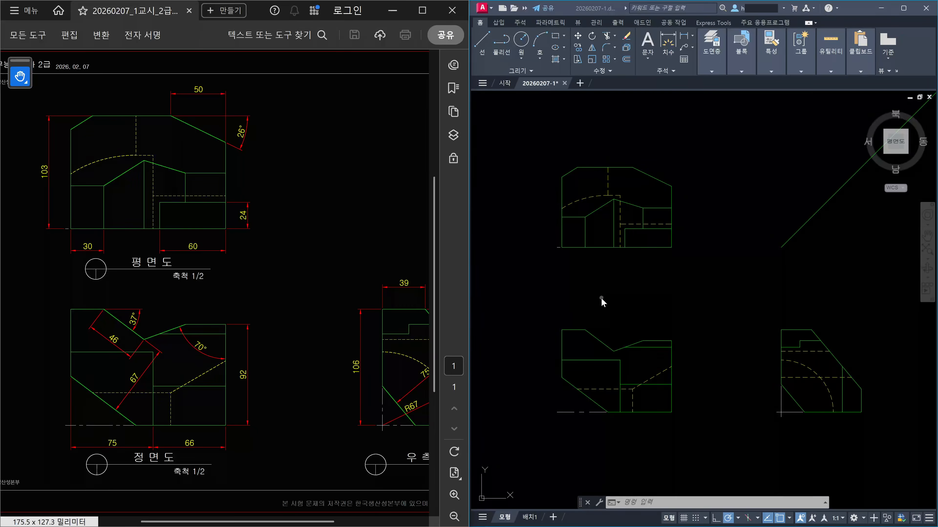
pyautogui.click(712, 310)
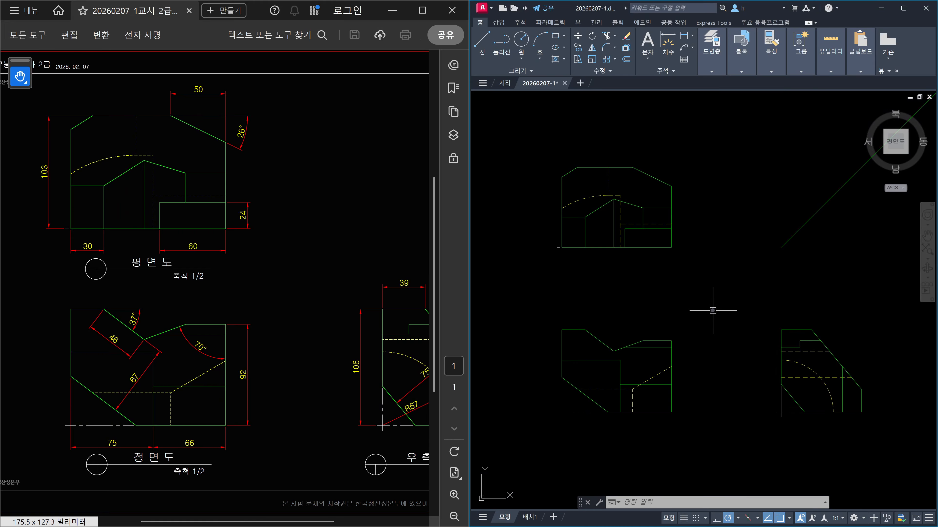
pyautogui.write('d')
pyautogui.press('Return')
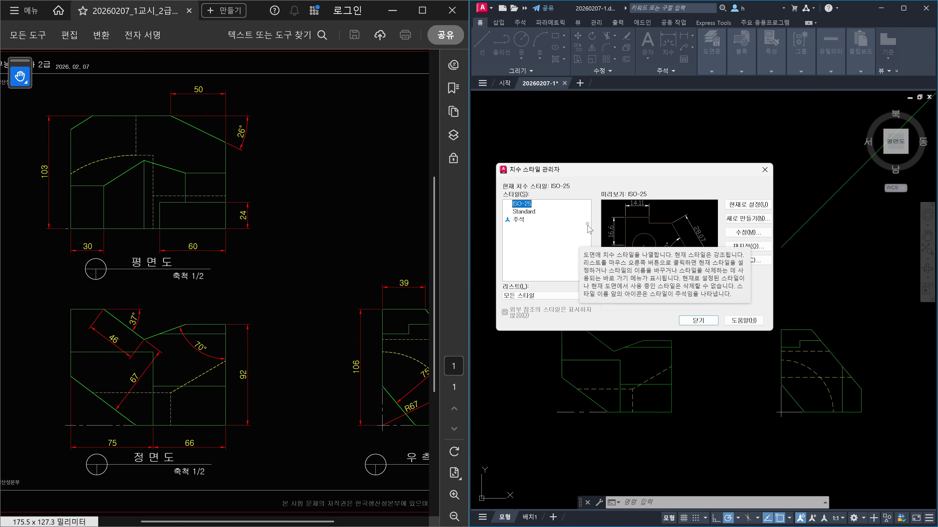
pyautogui.click(692, 320)
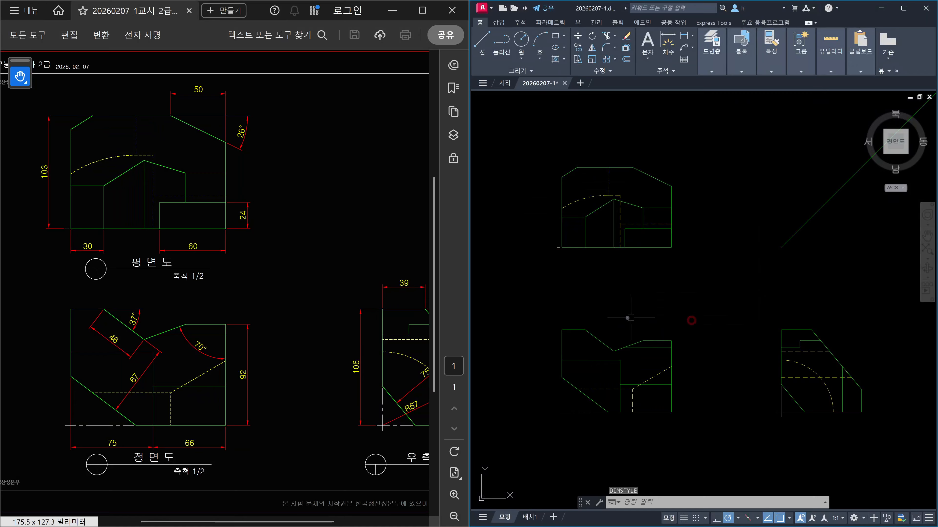
pyautogui.write('dli')
pyautogui.press('Return')
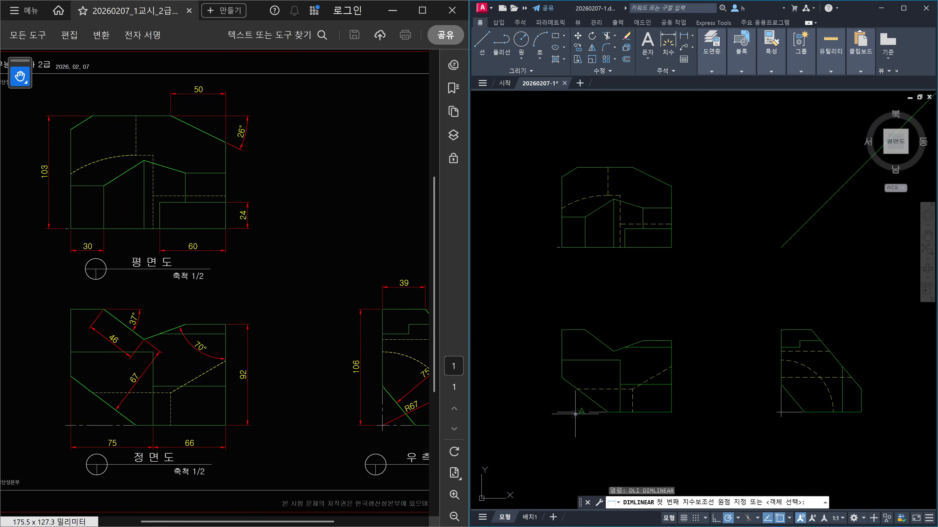
pyautogui.click(571, 382)
pyautogui.scroll(4, 609, 418)
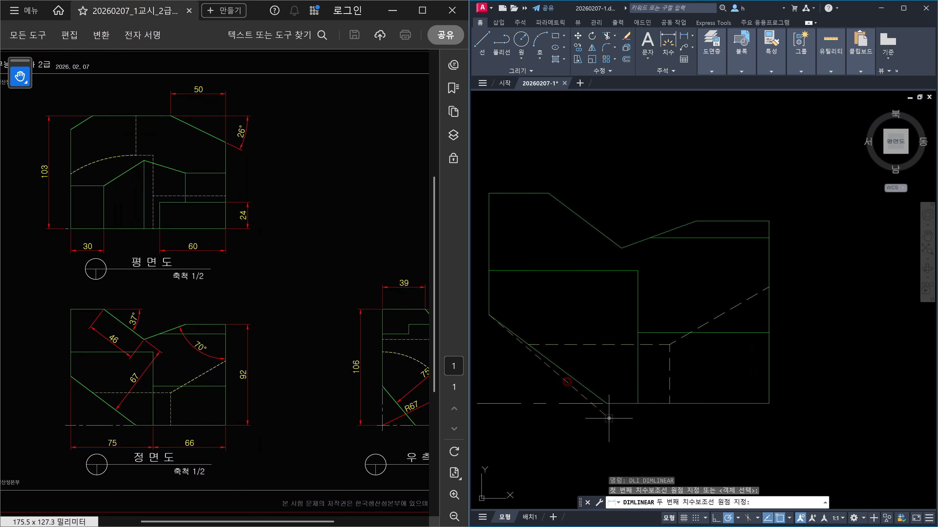
pyautogui.press('Escape')
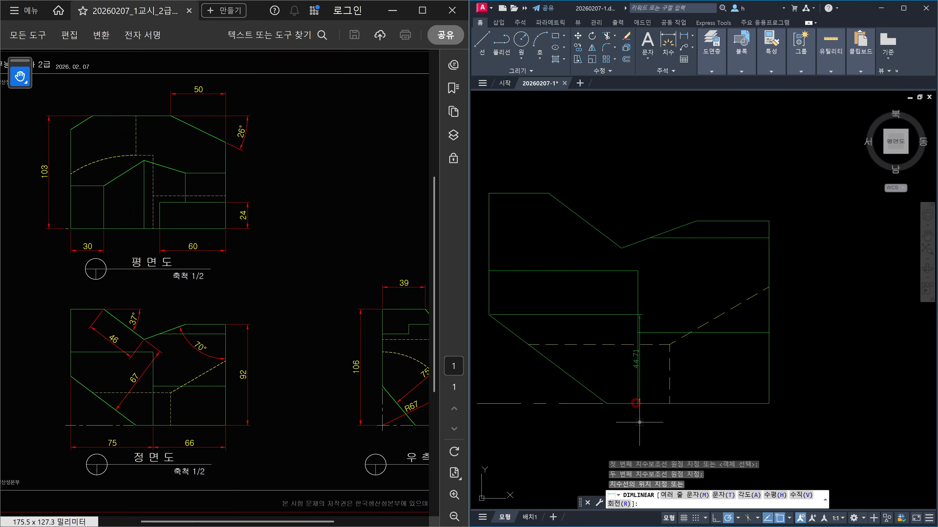
# - Make the red dimension layer the current layer
pyautogui.scroll(-3, 630, 349)
pyautogui.moveTo(697, 270); pyautogui.dragTo(669, 300, button='middle')
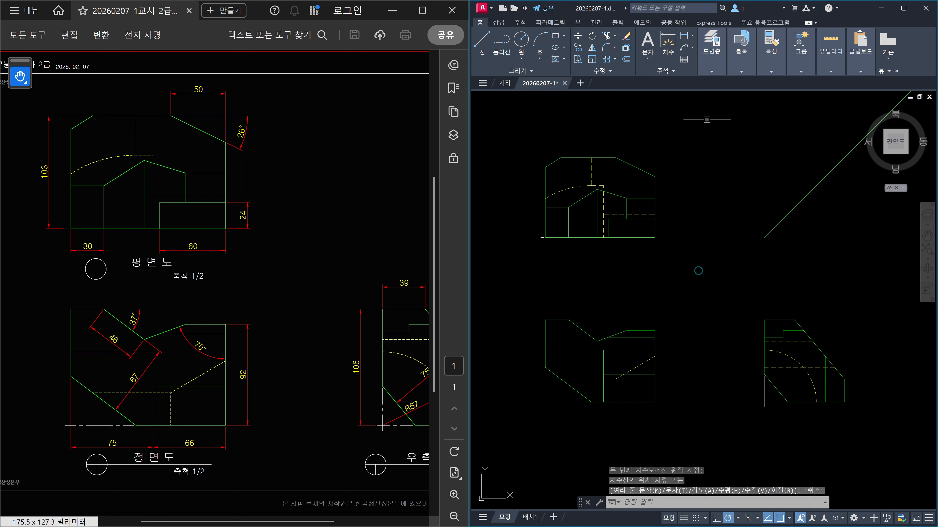
pyautogui.click(711, 70)
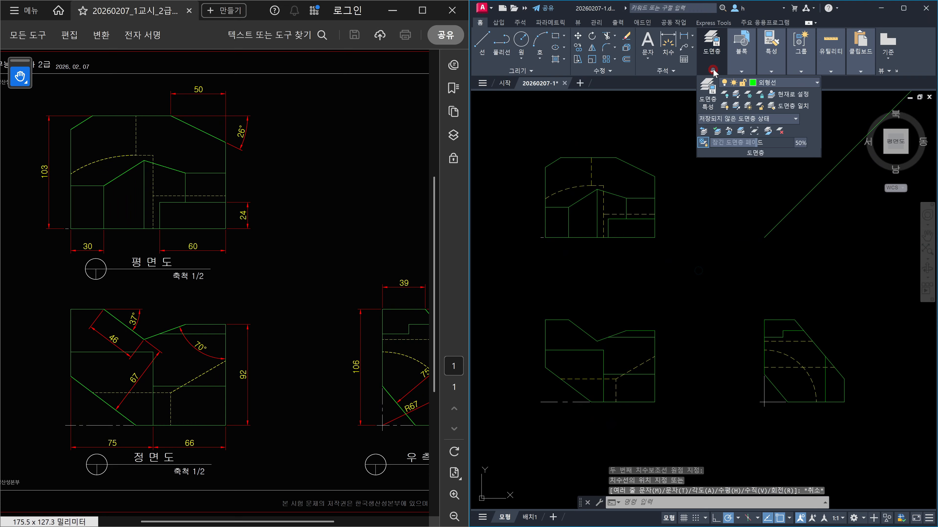
pyautogui.click(784, 84)
pyautogui.click(774, 179)
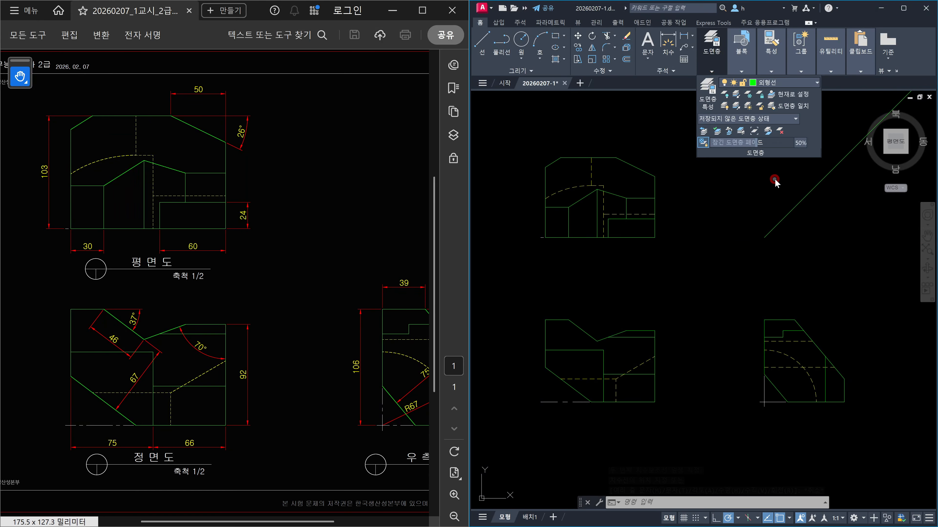
pyautogui.click(711, 71)
pyautogui.press('Escape')
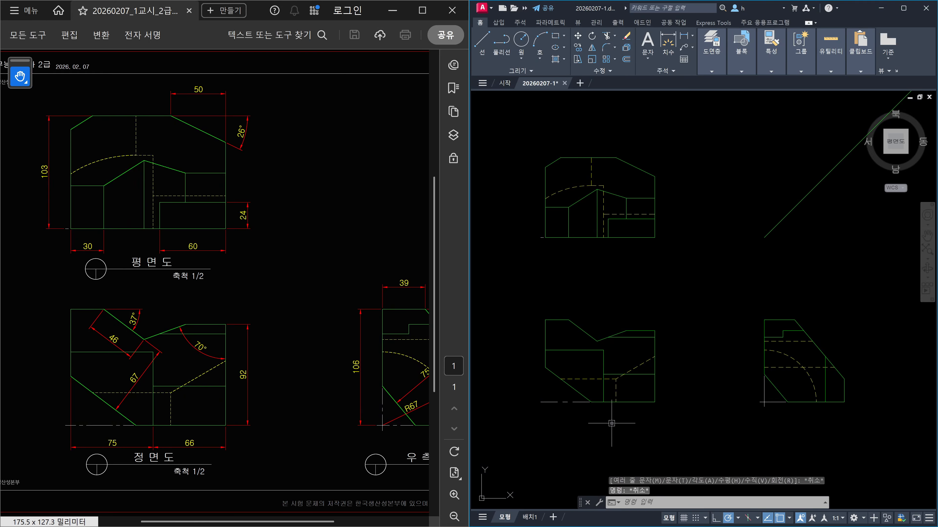
# - Add a horizontal linear dimension below the front view, from its left edge to the inner vertical edge
pyautogui.scroll(5, 609, 410)
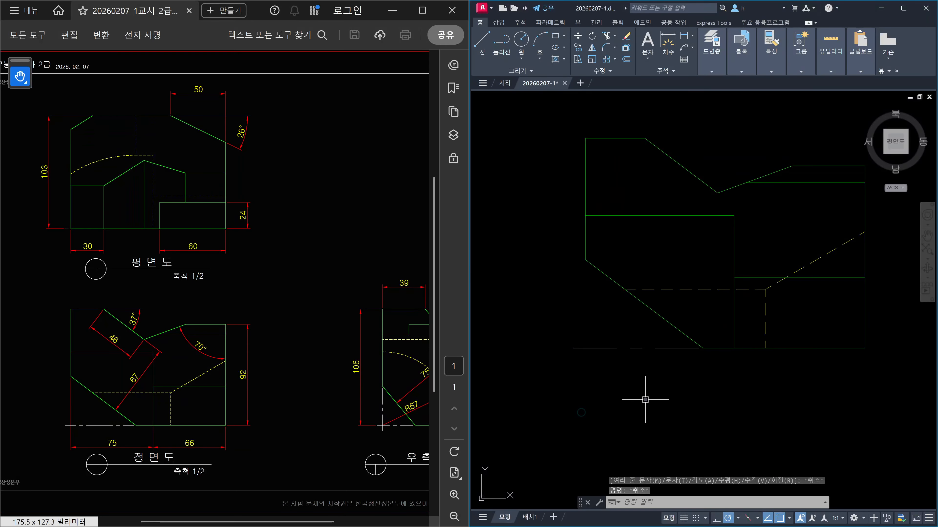
pyautogui.write('dli')
pyautogui.press('Return')
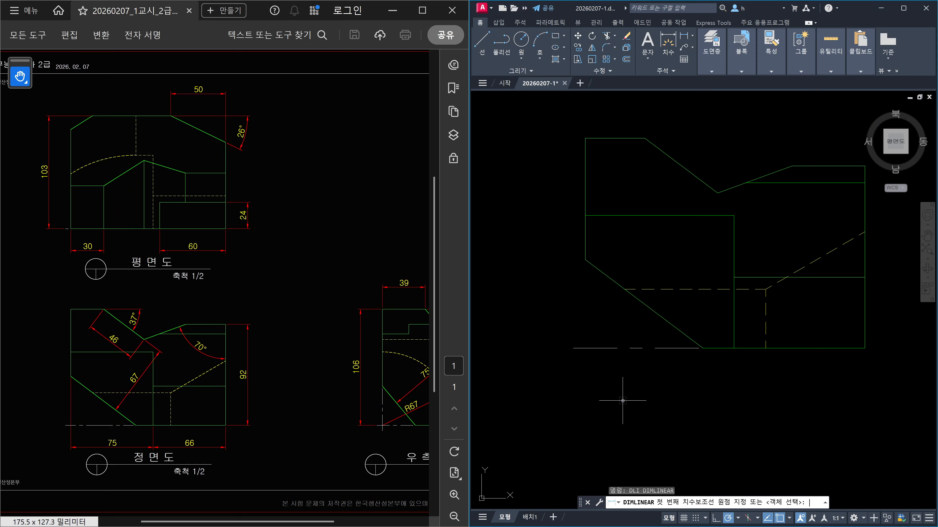
pyautogui.click(585, 261)
pyautogui.click(734, 347)
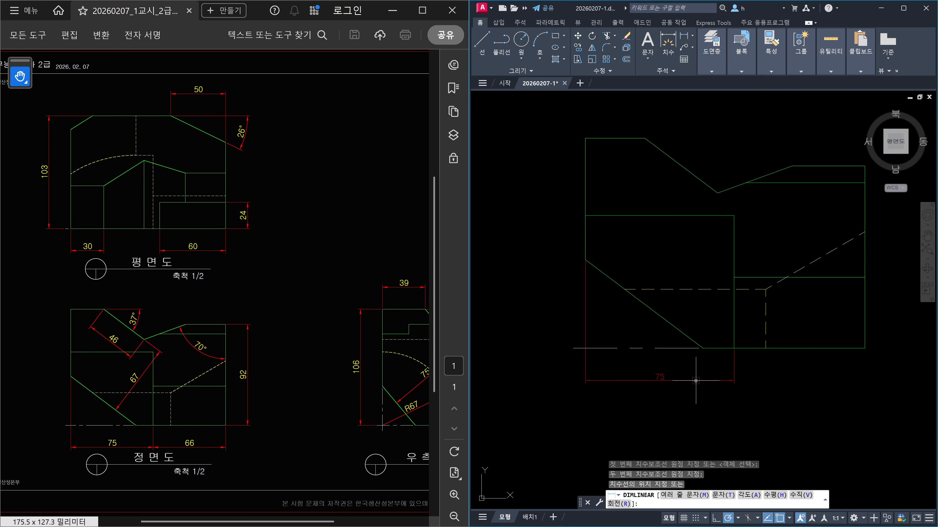
pyautogui.click(695, 380)
pyautogui.press('Escape')
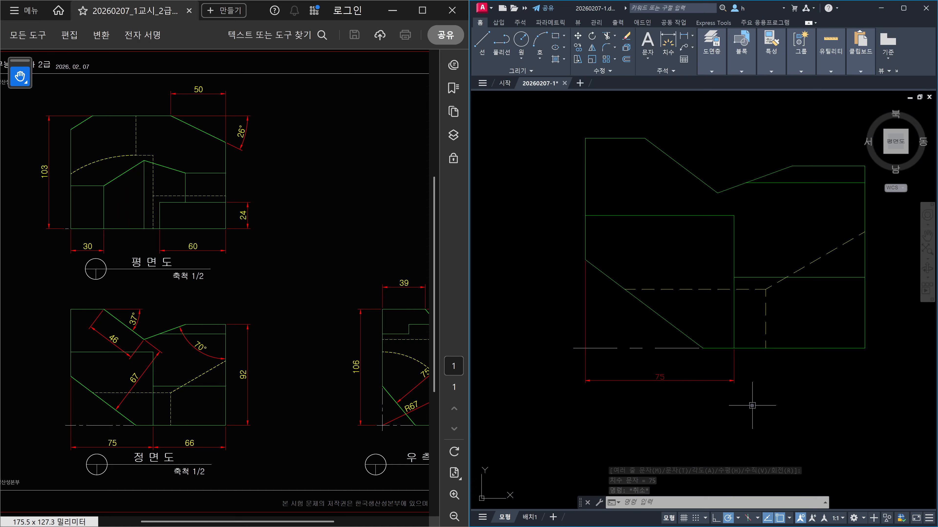
# - Modify the ISO-25 dimension style to use an overall scale of 2
pyautogui.write('d')
pyautogui.press('Return')
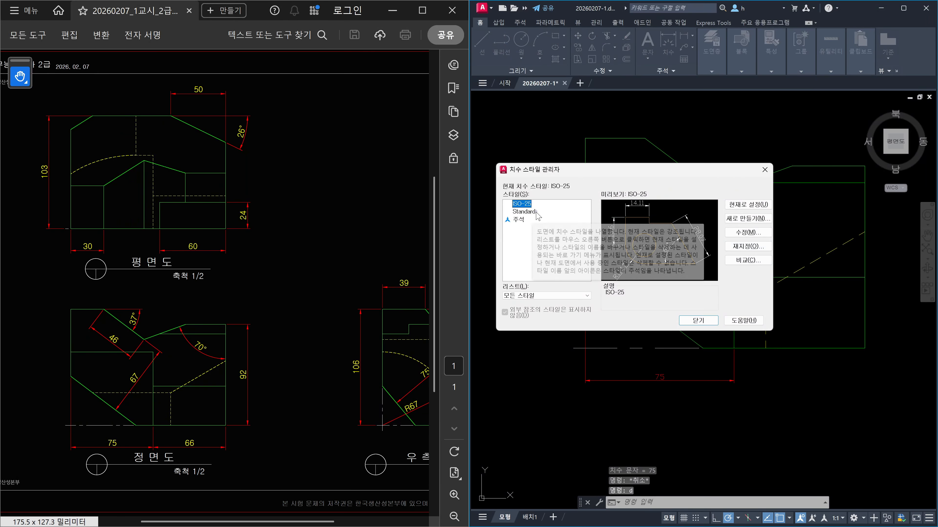
pyautogui.click(745, 233)
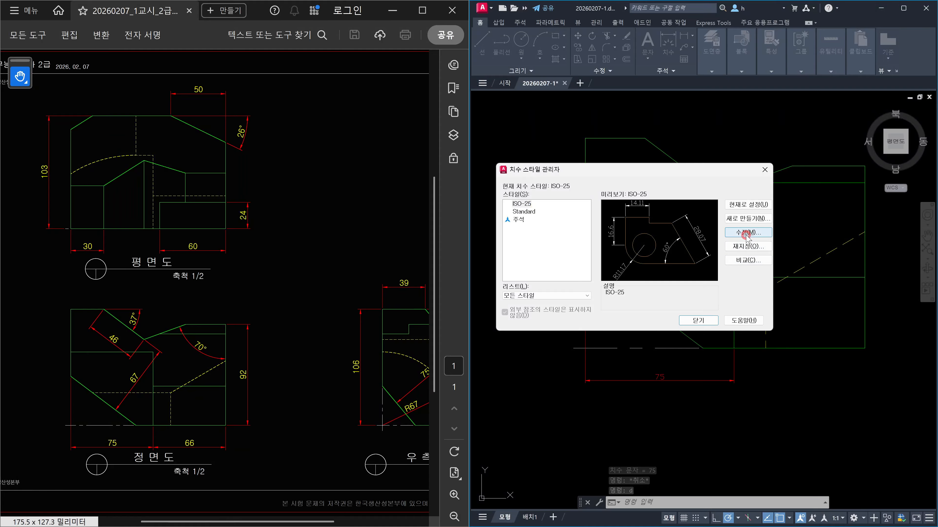
pyautogui.click(658, 373)
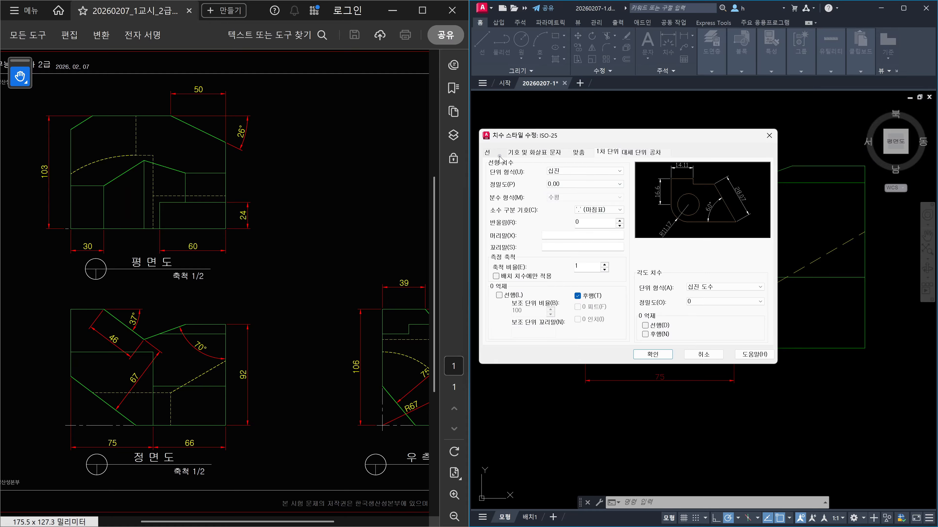
pyautogui.click(558, 153)
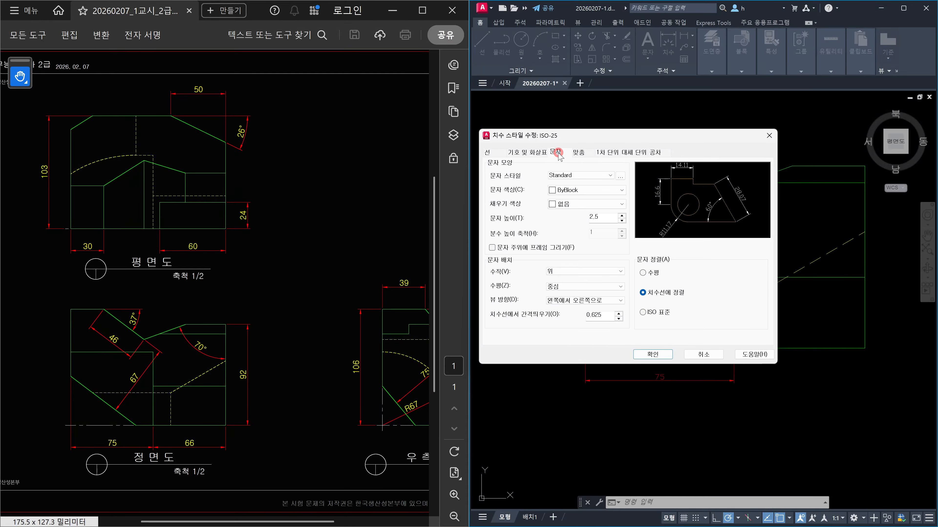
pyautogui.click(583, 153)
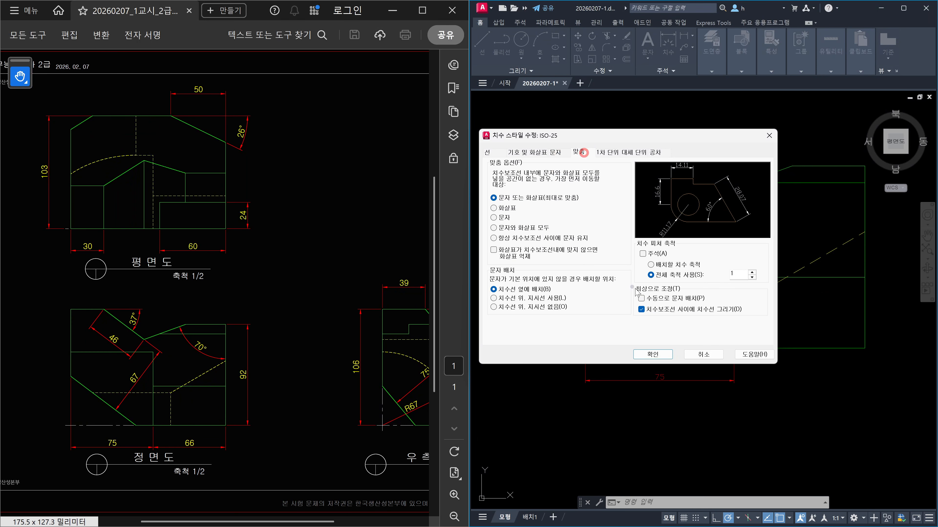
pyautogui.doubleClick(741, 274)
pyautogui.write('2')
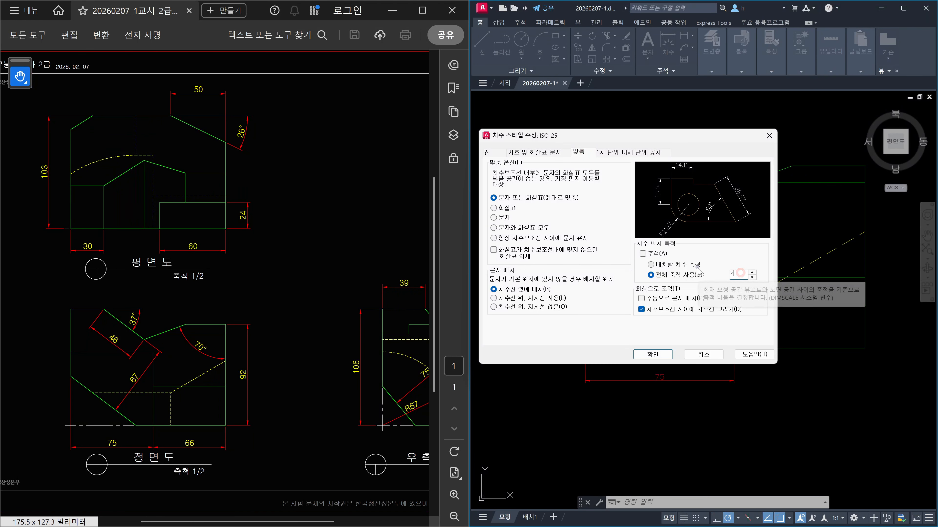
pyautogui.click(652, 354)
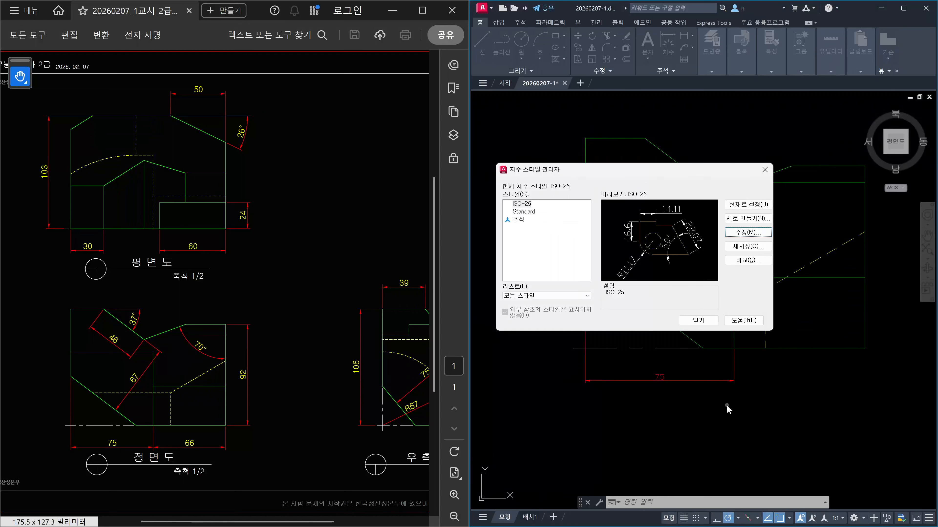
pyautogui.click(698, 321)
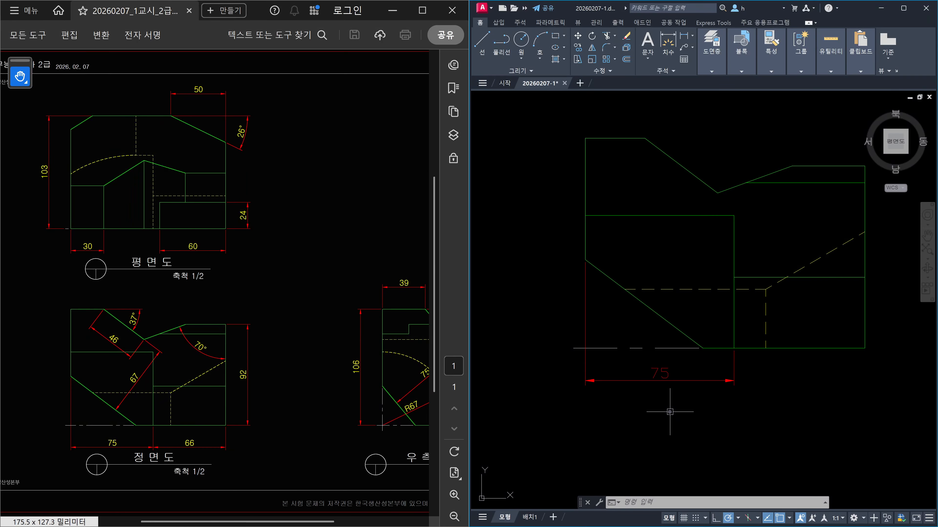
# - Override the current ISO-25 dimension style with yellow (노란색) text color
pyautogui.scroll(-2, 567, 303)
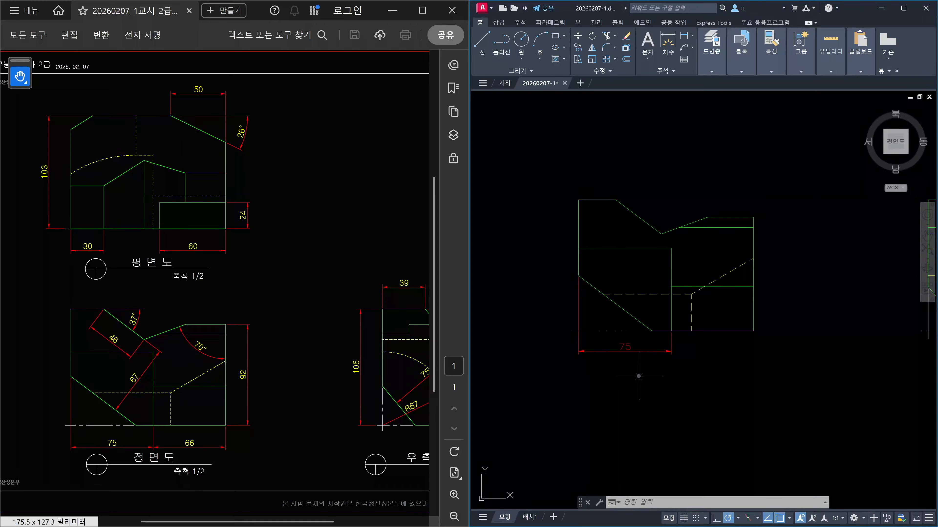
pyautogui.write('d')
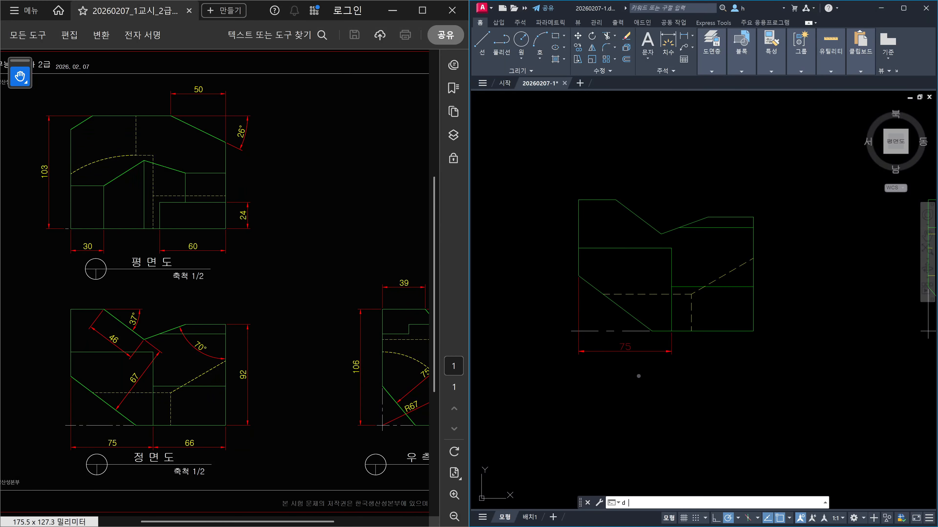
pyautogui.press('Return')
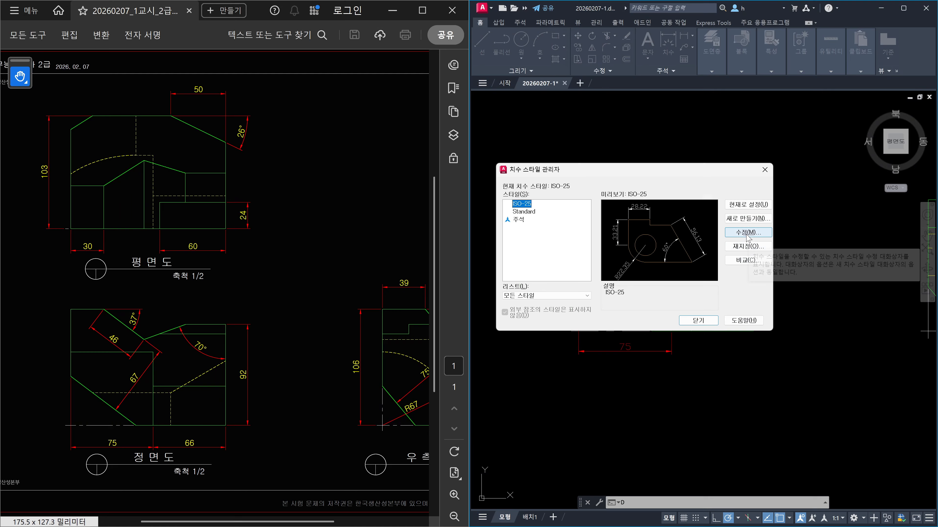
pyautogui.click(747, 247)
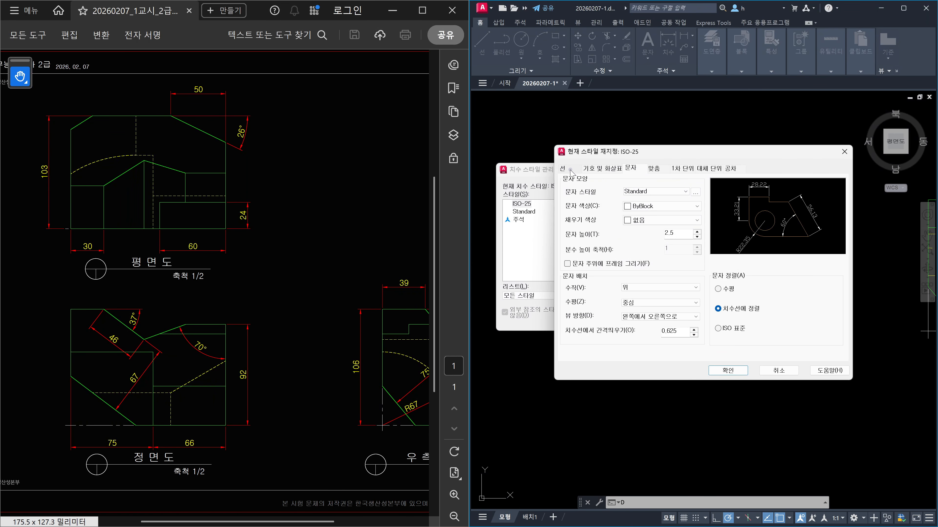
pyautogui.click(603, 170)
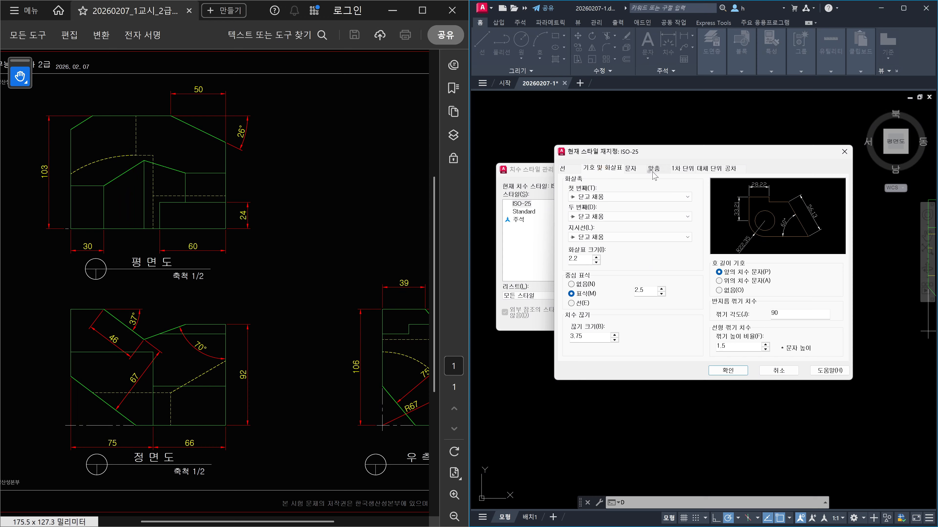
pyautogui.click(628, 170)
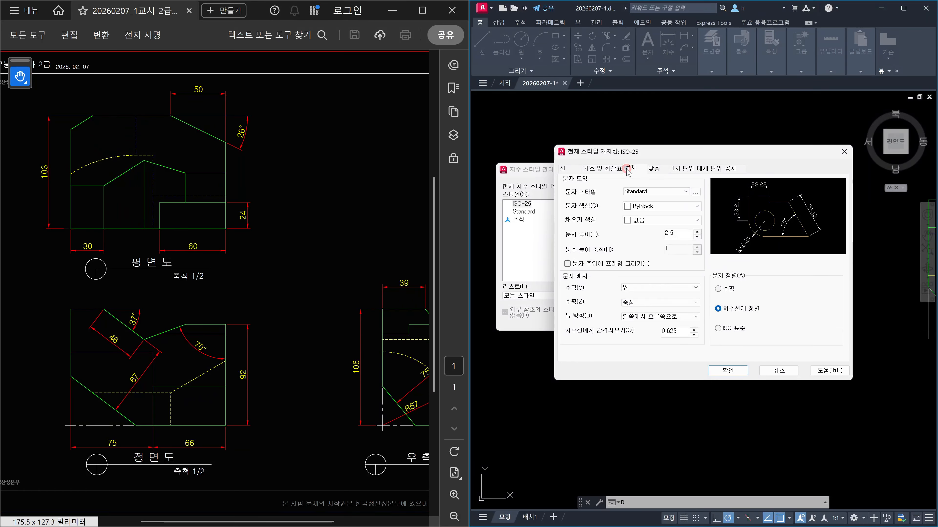
pyautogui.click(675, 206)
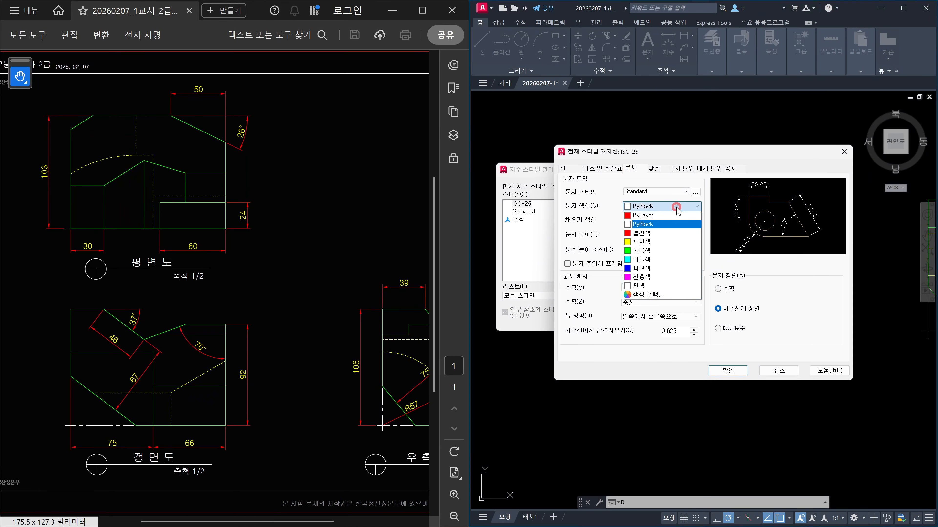
pyautogui.click(666, 241)
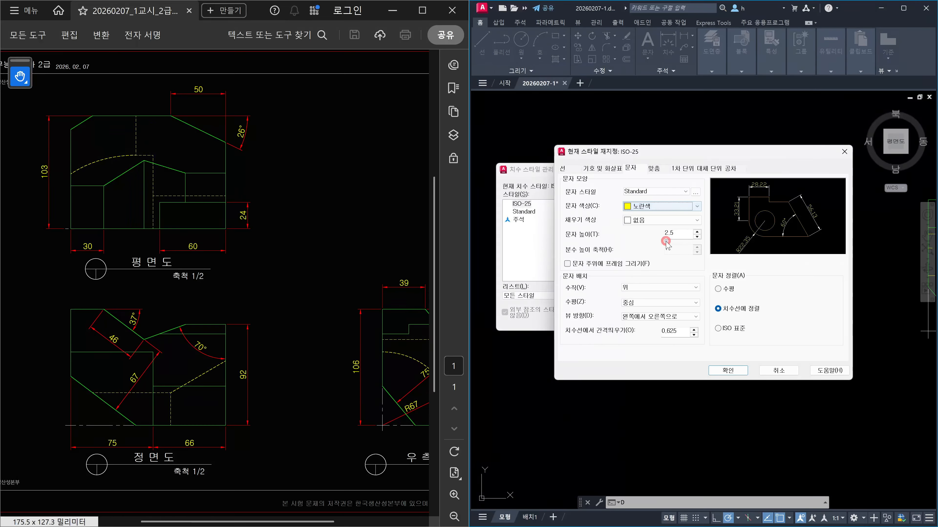
pyautogui.click(726, 370)
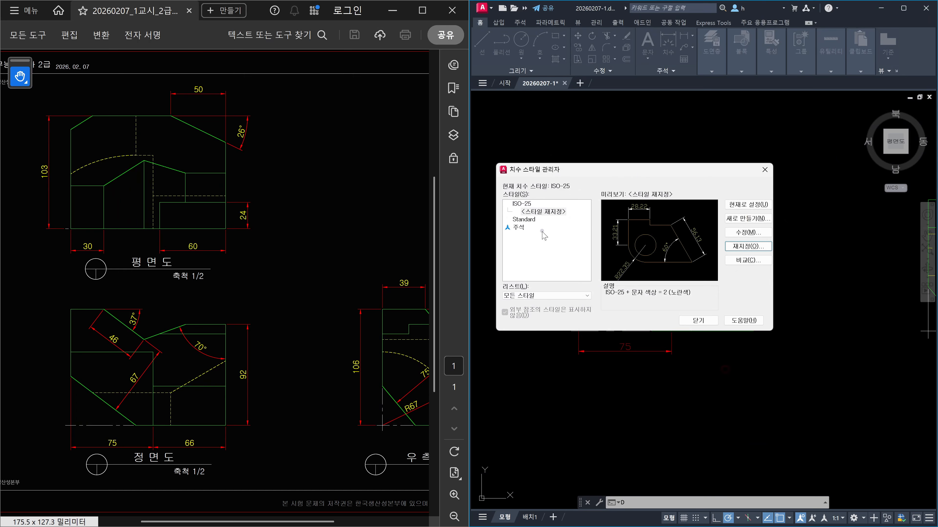
pyautogui.click(701, 320)
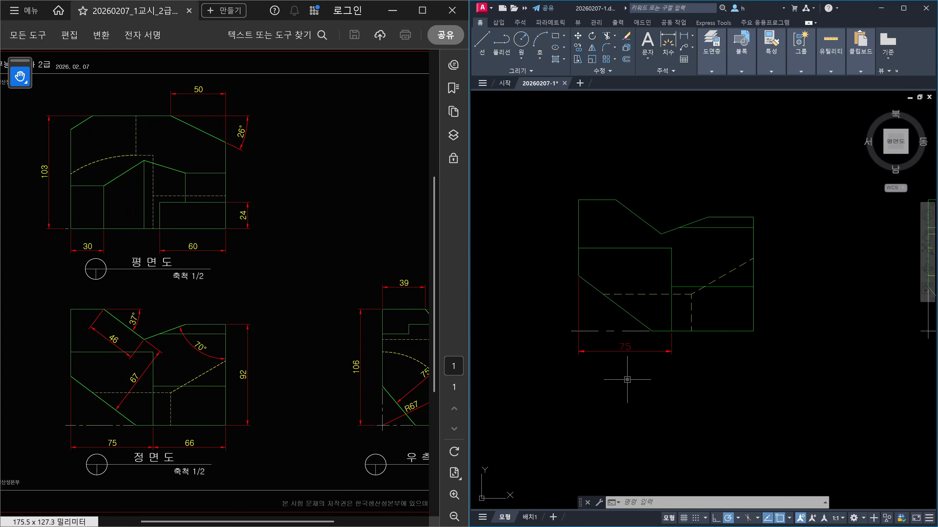
# - Add a horizontal linear dimension below the front view, from the inner vertical edge to the right edge, in line with the existing dimension
pyautogui.write('dli')
pyautogui.press('Return')
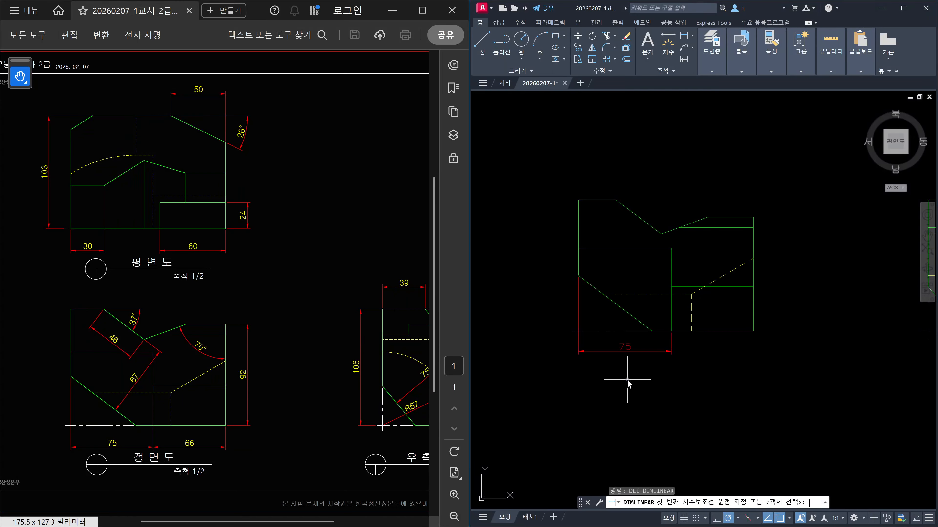
pyautogui.click(670, 330)
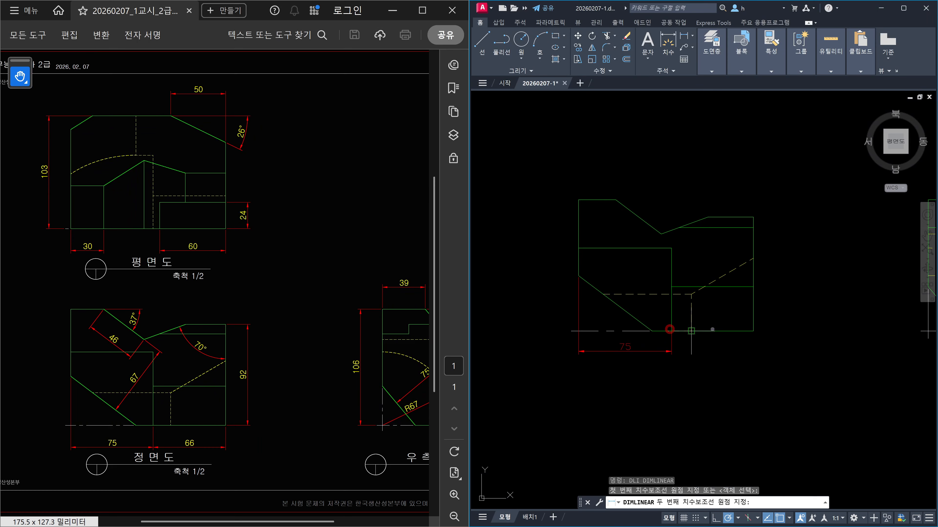
pyautogui.click(750, 331)
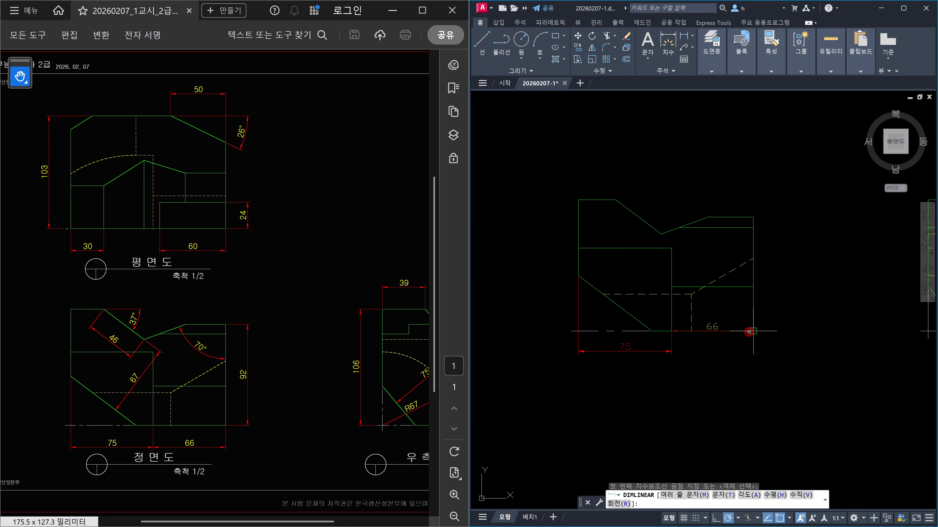
pyautogui.click(676, 352)
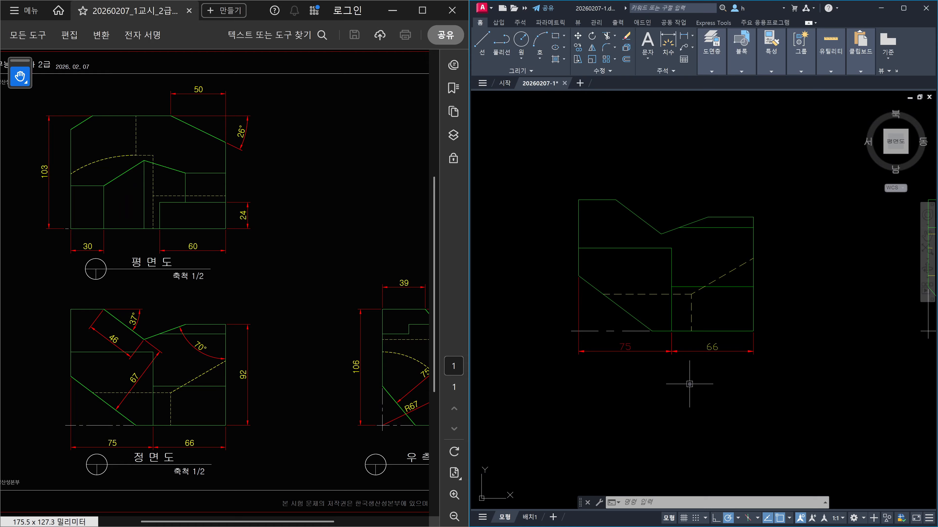
# - Modify the base ISO-25 dimension style to use green (초록색) text color
pyautogui.write('d')
pyautogui.press('Return')
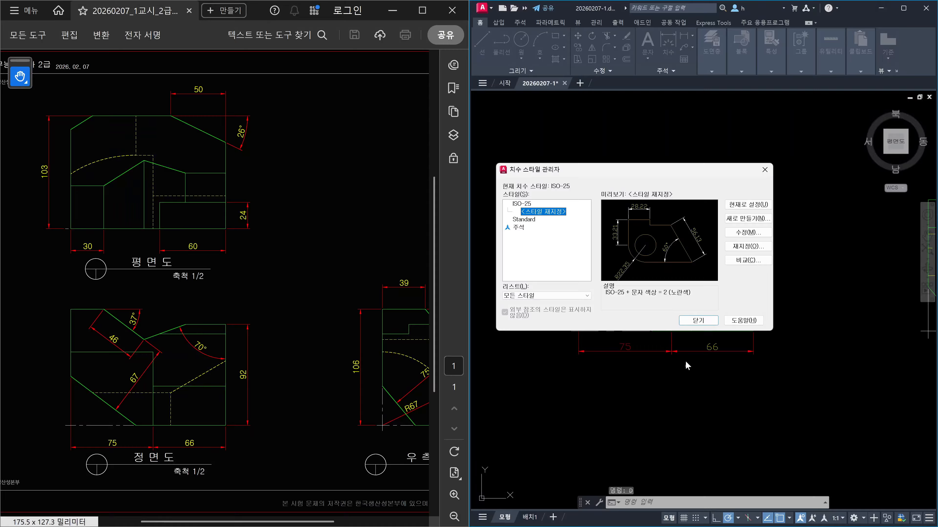
pyautogui.click(518, 204)
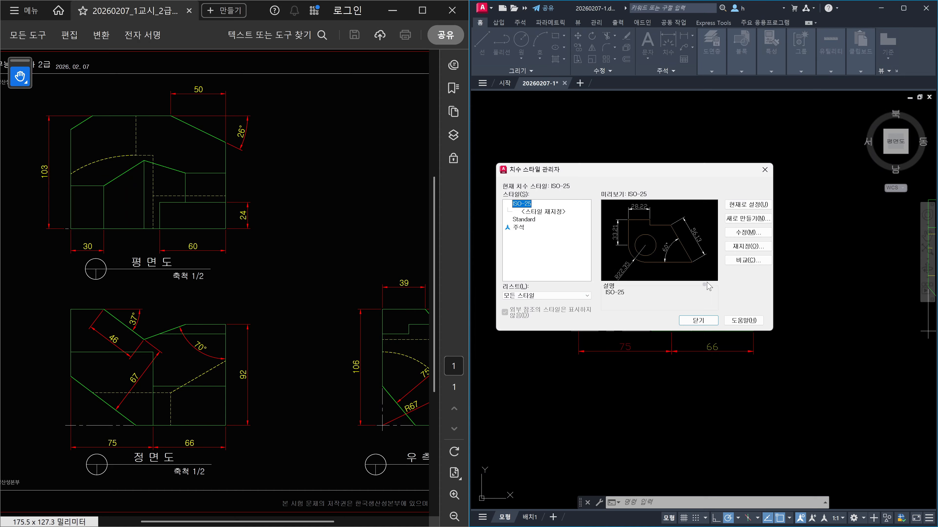
pyautogui.click(747, 233)
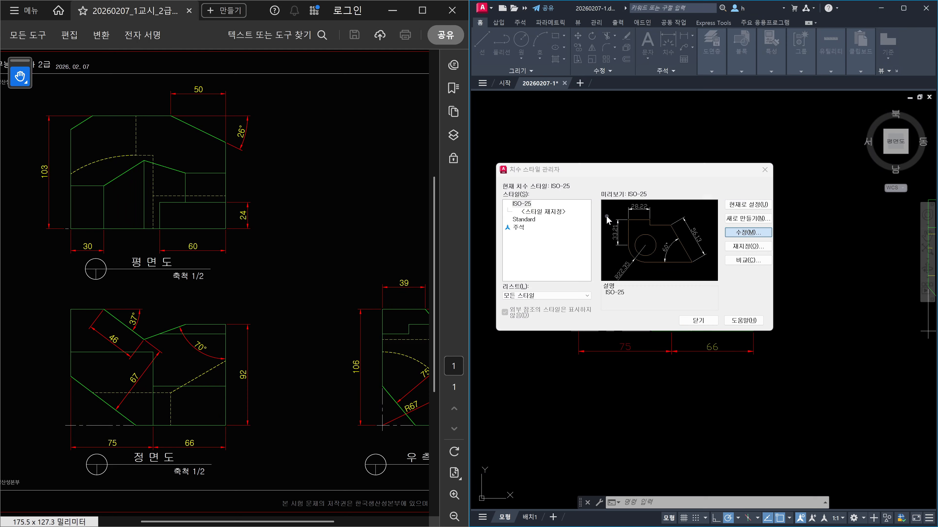
pyautogui.click(554, 153)
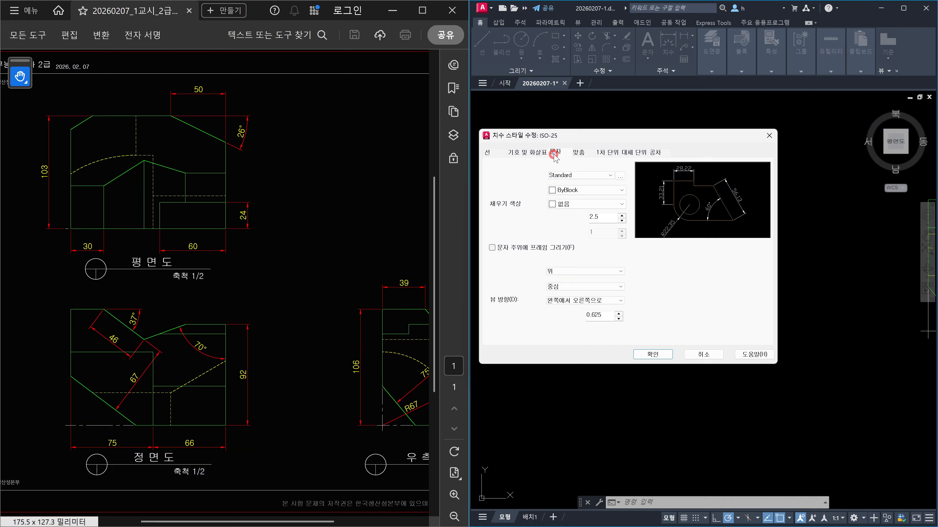
pyautogui.click(606, 191)
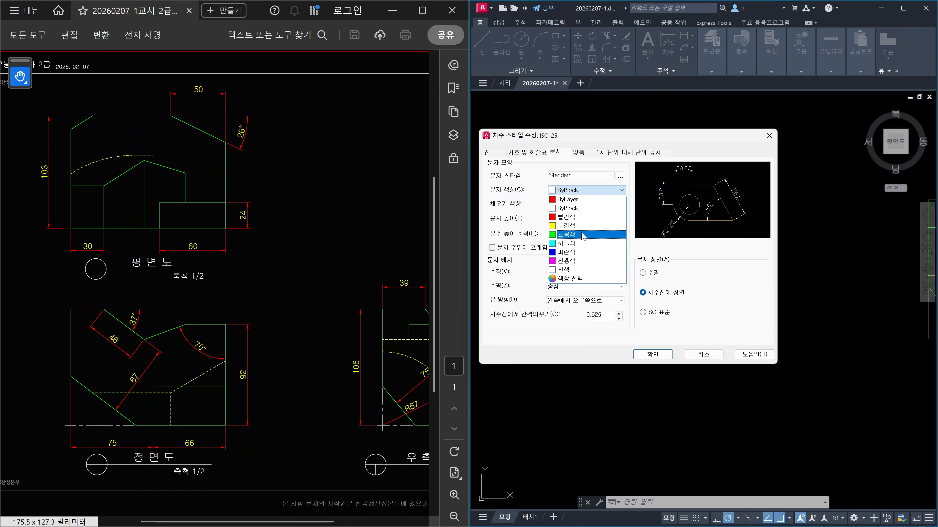
pyautogui.click(581, 232)
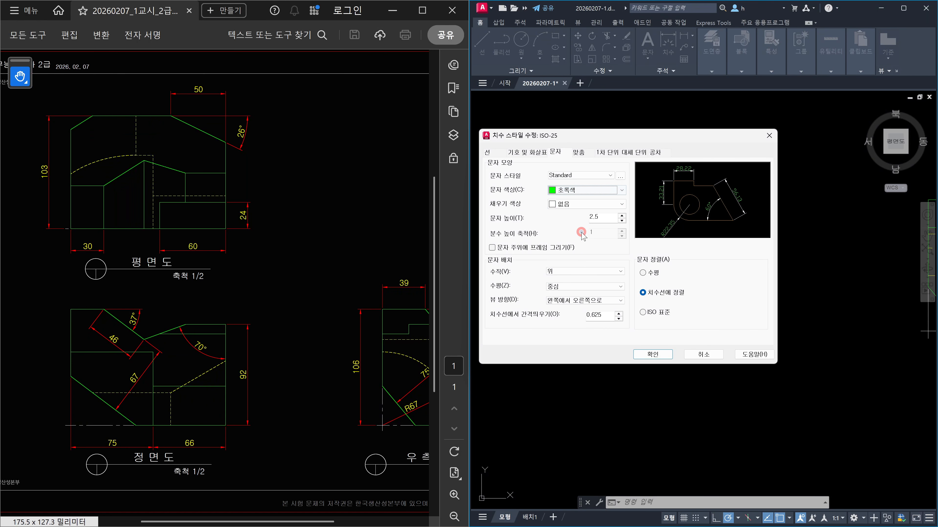
pyautogui.click(660, 354)
pyautogui.click(688, 321)
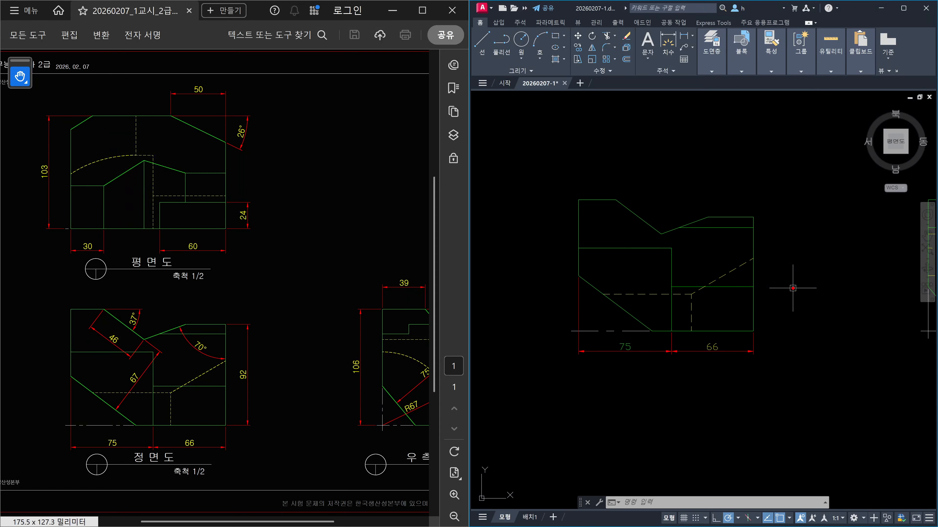
pyautogui.moveTo(154, 205); pyautogui.dragTo(194, 205)
pyautogui.moveTo(201, 206)
pyautogui.mouseDown()
pyautogui.moveTo(206, 191)
pyautogui.moveTo(219, 206)
pyautogui.mouseUp()
pyautogui.moveTo(207, 246); pyautogui.dragTo(226, 239)
pyautogui.moveTo(240, 173)
pyautogui.mouseDown()
pyautogui.moveTo(271, 187)
pyautogui.moveTo(291, 232)
pyautogui.mouseUp()
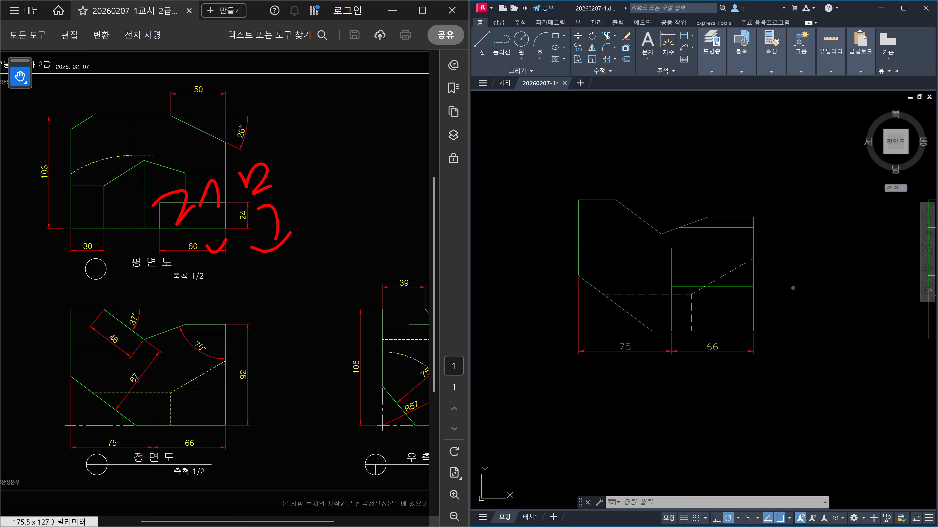
pyautogui.moveTo(331, 152); pyautogui.dragTo(319, 181)
pyautogui.moveTo(338, 158)
pyautogui.mouseDown()
pyautogui.moveTo(378, 141)
pyautogui.moveTo(395, 163)
pyautogui.mouseUp()
pyautogui.moveTo(373, 202); pyautogui.dragTo(409, 202)
pyautogui.moveTo(417, 154)
pyautogui.mouseDown()
pyautogui.moveTo(442, 183)
pyautogui.moveTo(497, 169)
pyautogui.moveTo(499, 155)
pyautogui.mouseUp()
pyautogui.moveTo(506, 102); pyautogui.dragTo(529, 224)
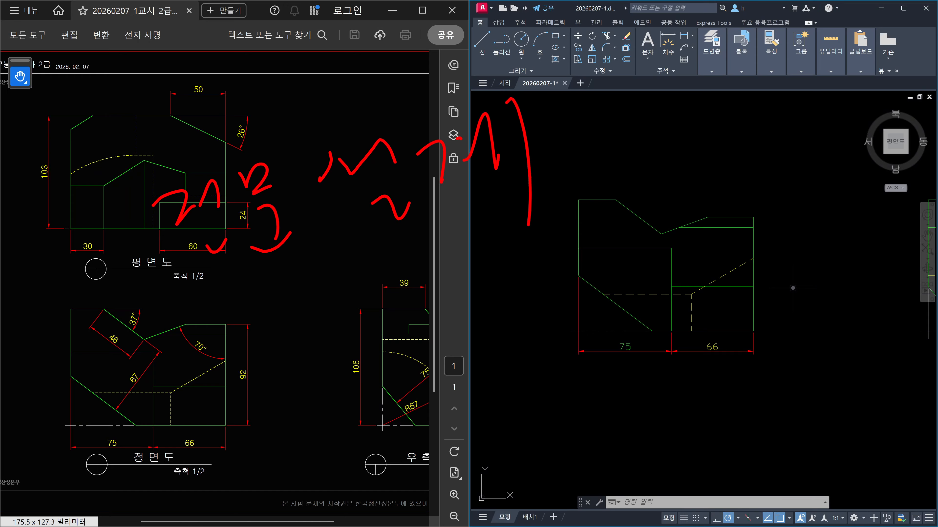
pyautogui.moveTo(194, 357); pyautogui.dragTo(187, 440)
pyautogui.moveTo(204, 371)
pyautogui.mouseDown()
pyautogui.moveTo(238, 411)
pyautogui.moveTo(226, 399)
pyautogui.mouseUp()
pyautogui.moveTo(246, 267); pyautogui.dragTo(236, 361)
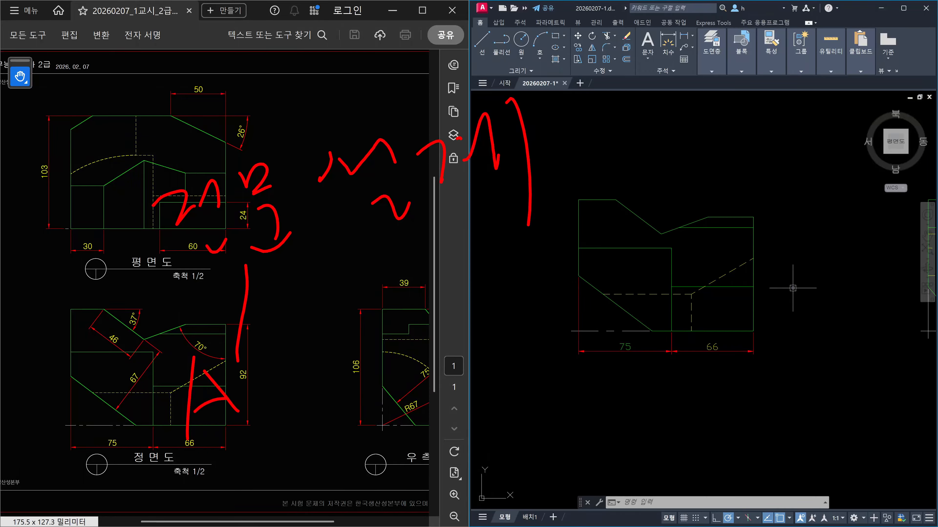
pyautogui.moveTo(390, 320); pyautogui.dragTo(406, 387)
pyautogui.moveTo(387, 315)
pyautogui.mouseDown()
pyautogui.moveTo(439, 316)
pyautogui.moveTo(412, 359)
pyautogui.moveTo(417, 417)
pyautogui.mouseUp()
pyautogui.moveTo(471, 330); pyautogui.dragTo(469, 228)
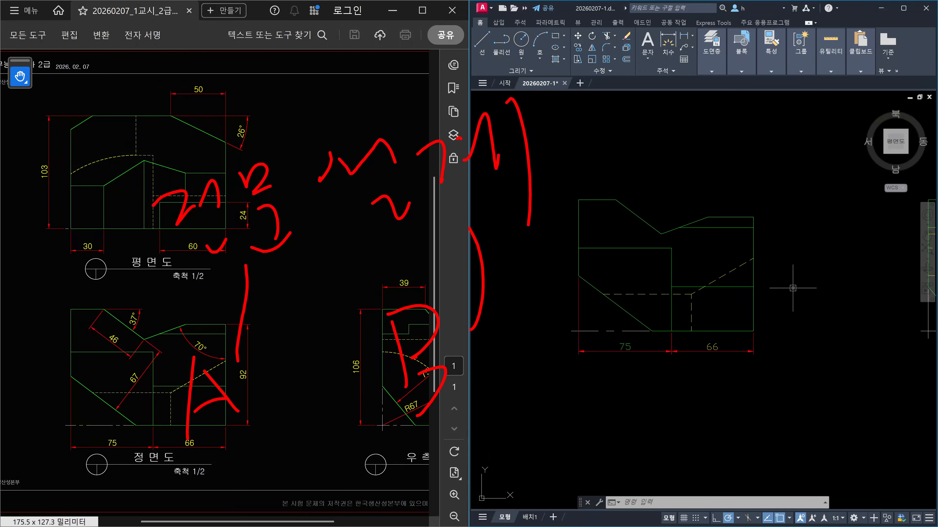
pyautogui.moveTo(451, 260); pyautogui.dragTo(504, 240)
pyautogui.moveTo(227, 276); pyautogui.dragTo(220, 295)
pyautogui.moveTo(258, 252); pyautogui.dragTo(279, 265)
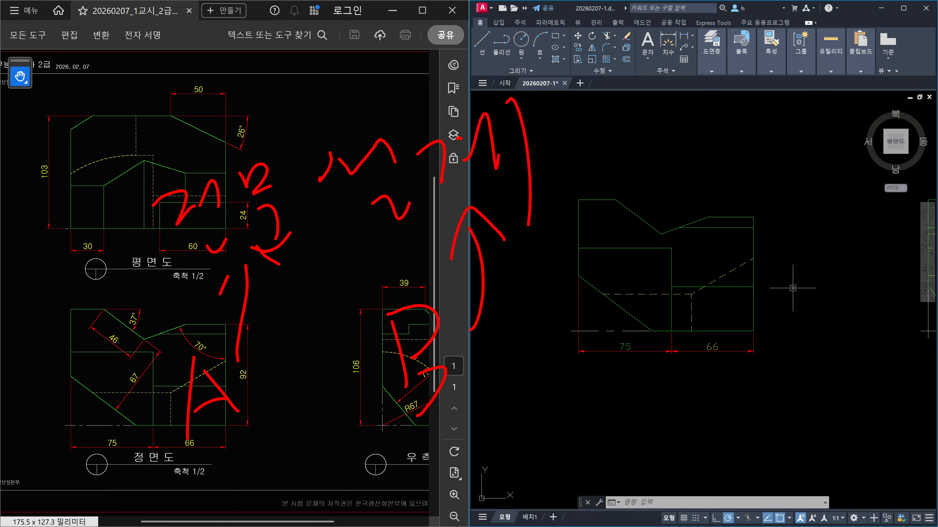
pyautogui.moveTo(248, 461)
pyautogui.mouseDown()
pyautogui.moveTo(251, 388)
pyautogui.moveTo(256, 439)
pyautogui.mouseUp()
pyautogui.moveTo(748, 126)
pyautogui.mouseDown()
pyautogui.moveTo(704, 155)
pyautogui.moveTo(727, 160)
pyautogui.mouseUp()
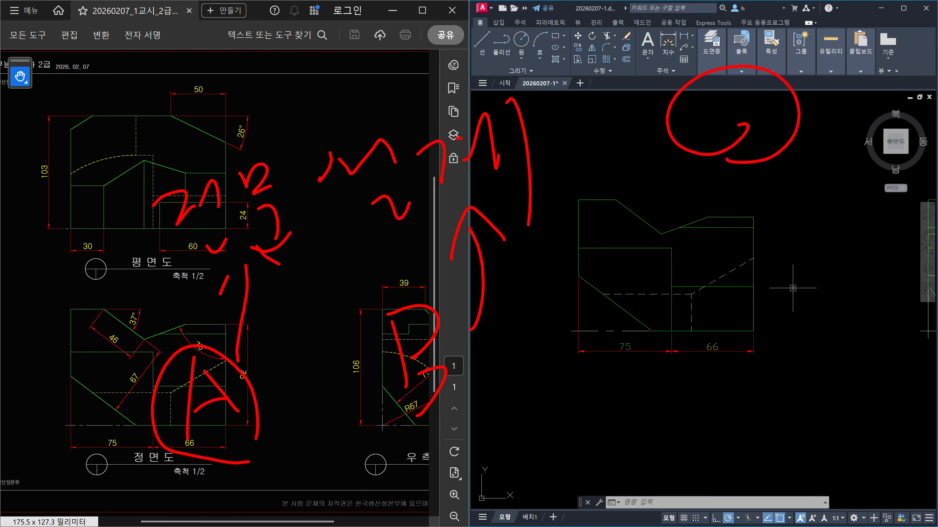
pyautogui.moveTo(459, 385)
pyautogui.mouseDown()
pyautogui.moveTo(479, 306)
pyautogui.moveTo(476, 359)
pyautogui.mouseUp()
pyautogui.moveTo(812, 153)
pyautogui.mouseDown()
pyautogui.moveTo(683, 92)
pyautogui.moveTo(738, 196)
pyautogui.mouseUp()
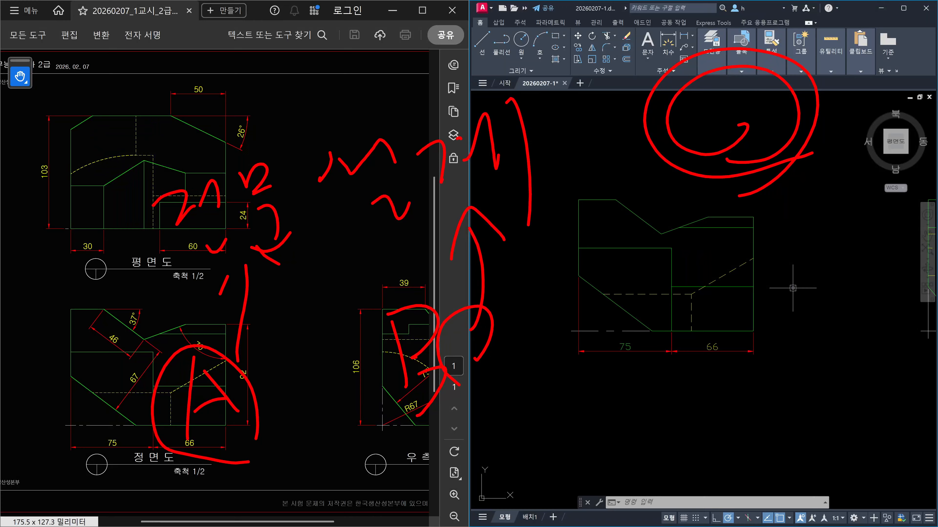
pyautogui.moveTo(241, 373)
pyautogui.mouseDown()
pyautogui.moveTo(435, 37)
pyautogui.moveTo(624, 27)
pyautogui.moveTo(645, 79)
pyautogui.moveTo(773, 55)
pyautogui.mouseUp()
pyautogui.moveTo(762, 163); pyautogui.dragTo(741, 173)
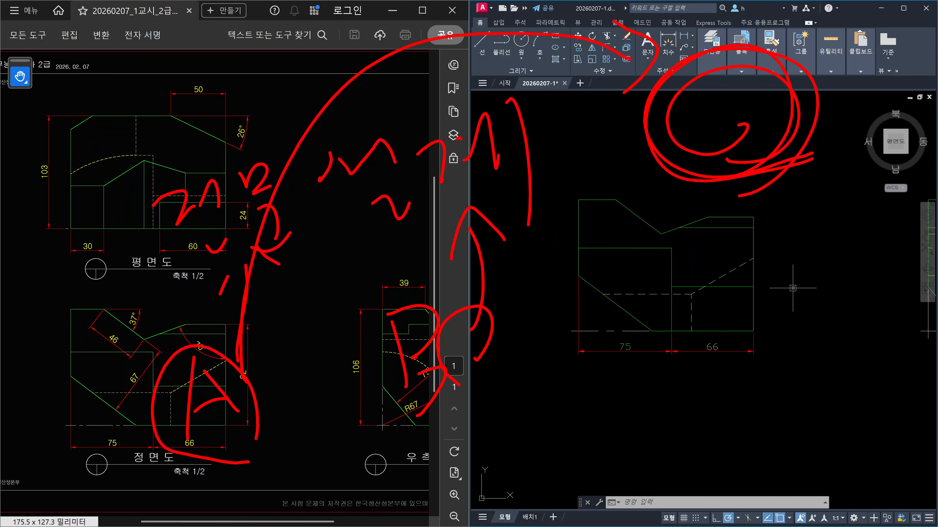
pyautogui.moveTo(265, 421)
pyautogui.mouseDown()
pyautogui.moveTo(192, 317)
pyautogui.moveTo(271, 430)
pyautogui.mouseUp()
pyautogui.moveTo(559, 65)
pyautogui.mouseDown()
pyautogui.moveTo(560, 150)
pyautogui.moveTo(608, 131)
pyautogui.mouseUp()
pyautogui.moveTo(623, 74)
pyautogui.mouseDown()
pyautogui.moveTo(635, 149)
pyautogui.moveTo(675, 131)
pyautogui.moveTo(715, 161)
pyautogui.mouseUp()
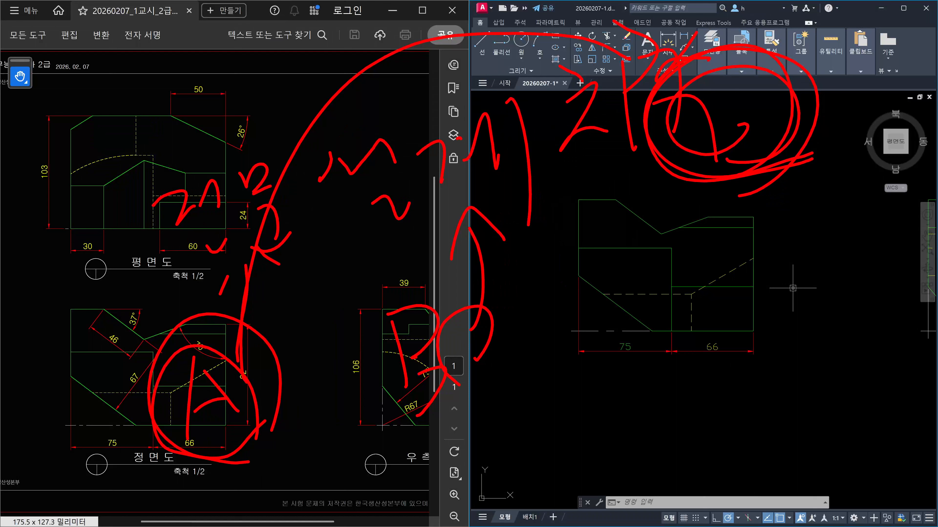
pyautogui.moveTo(731, 60)
pyautogui.mouseDown()
pyautogui.moveTo(770, 70)
pyautogui.moveTo(762, 99)
pyautogui.mouseUp()
pyautogui.moveTo(798, 30); pyautogui.dragTo(798, 95)
pyautogui.moveTo(850, 15); pyautogui.dragTo(835, 41)
pyautogui.moveTo(864, 17); pyautogui.dragTo(863, 61)
pyautogui.moveTo(842, 94)
pyautogui.mouseDown()
pyautogui.moveTo(830, 121)
pyautogui.moveTo(860, 108)
pyautogui.mouseUp()
pyautogui.moveTo(624, 178); pyautogui.dragTo(913, 108)
pyautogui.moveTo(514, 360)
pyautogui.mouseDown()
pyautogui.moveTo(730, 331)
pyautogui.moveTo(768, 195)
pyautogui.moveTo(726, 227)
pyautogui.mouseUp()
pyautogui.moveTo(779, 178); pyautogui.dragTo(820, 237)
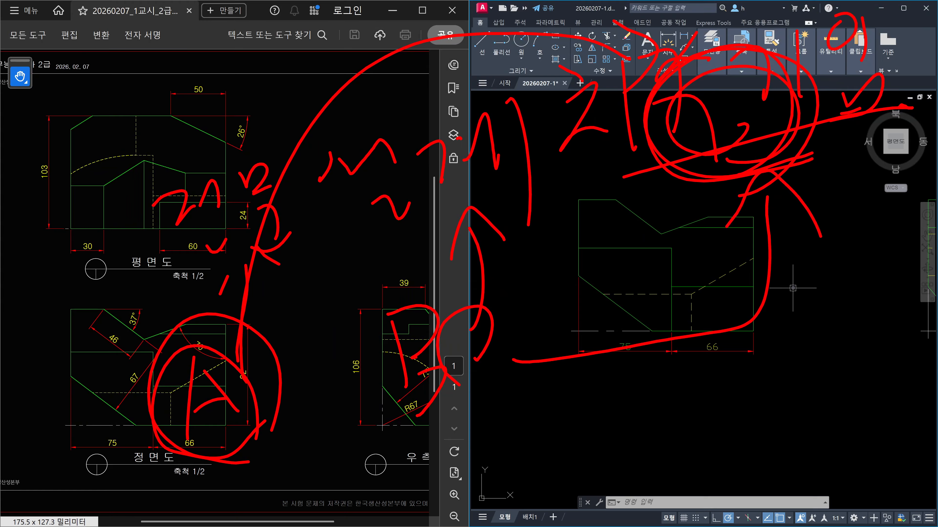
pyautogui.moveTo(504, 386)
pyautogui.mouseDown()
pyautogui.moveTo(384, 438)
pyautogui.moveTo(513, 421)
pyautogui.mouseUp()
pyautogui.moveTo(605, 185); pyautogui.dragTo(884, 110)
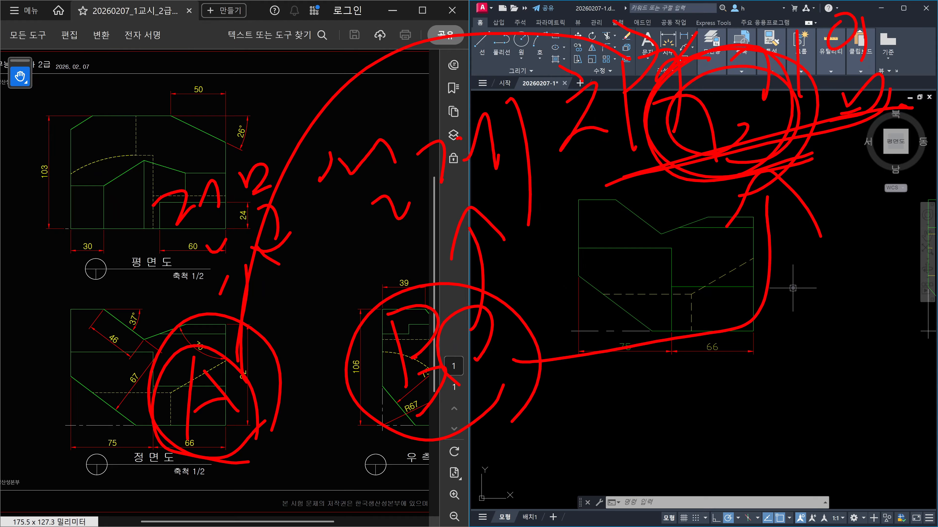
pyautogui.moveTo(845, 31); pyautogui.dragTo(889, 89)
pyautogui.moveTo(563, 95); pyautogui.dragTo(537, 124)
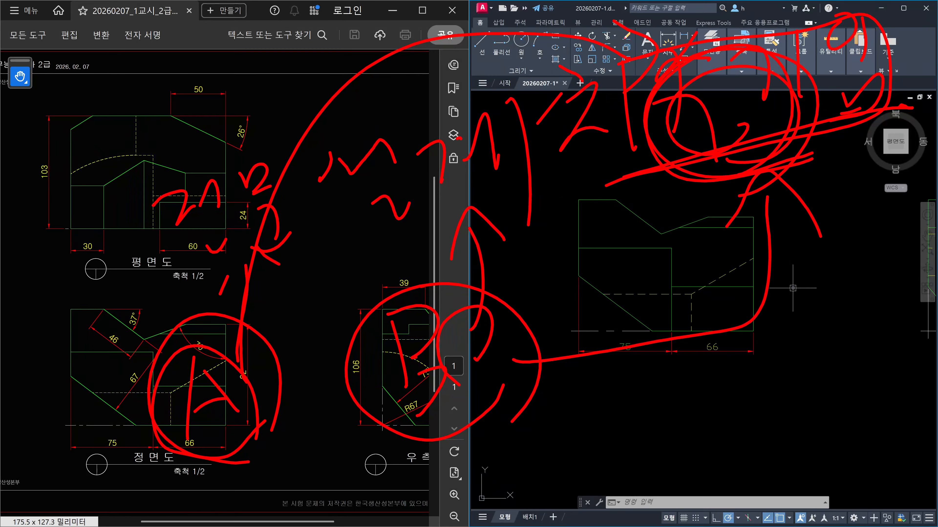
pyautogui.moveTo(539, 360)
pyautogui.mouseDown()
pyautogui.moveTo(707, 342)
pyautogui.moveTo(766, 195)
pyautogui.moveTo(717, 234)
pyautogui.mouseUp()
pyautogui.moveTo(774, 180); pyautogui.dragTo(818, 278)
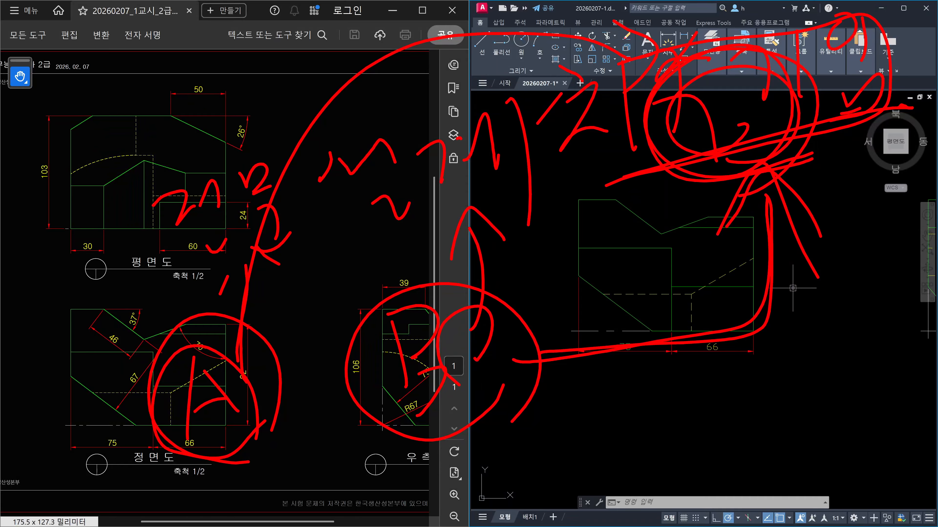
pyautogui.moveTo(739, 196)
pyautogui.mouseDown()
pyautogui.moveTo(724, 48)
pyautogui.moveTo(766, 181)
pyautogui.moveTo(735, 242)
pyautogui.moveTo(539, 376)
pyautogui.moveTo(568, 310)
pyautogui.mouseUp()
pyautogui.moveTo(519, 364); pyautogui.dragTo(555, 416)
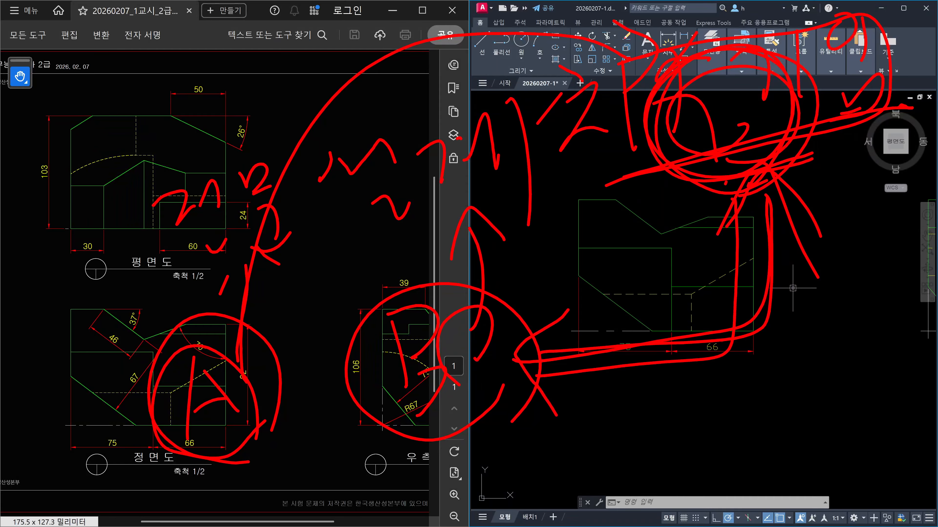
pyautogui.moveTo(82, 61); pyautogui.dragTo(111, 94)
pyautogui.moveTo(70, 126)
pyautogui.mouseDown()
pyautogui.moveTo(106, 98)
pyautogui.moveTo(139, 131)
pyautogui.mouseUp()
pyautogui.moveTo(153, 50); pyautogui.dragTo(180, 137)
pyautogui.moveTo(215, 32)
pyautogui.mouseDown()
pyautogui.moveTo(198, 61)
pyautogui.moveTo(232, 52)
pyautogui.mouseUp()
pyautogui.moveTo(202, 83); pyautogui.dragTo(258, 117)
pyautogui.moveTo(319, 2); pyautogui.dragTo(284, 46)
pyautogui.moveTo(284, 46); pyautogui.dragTo(326, 36)
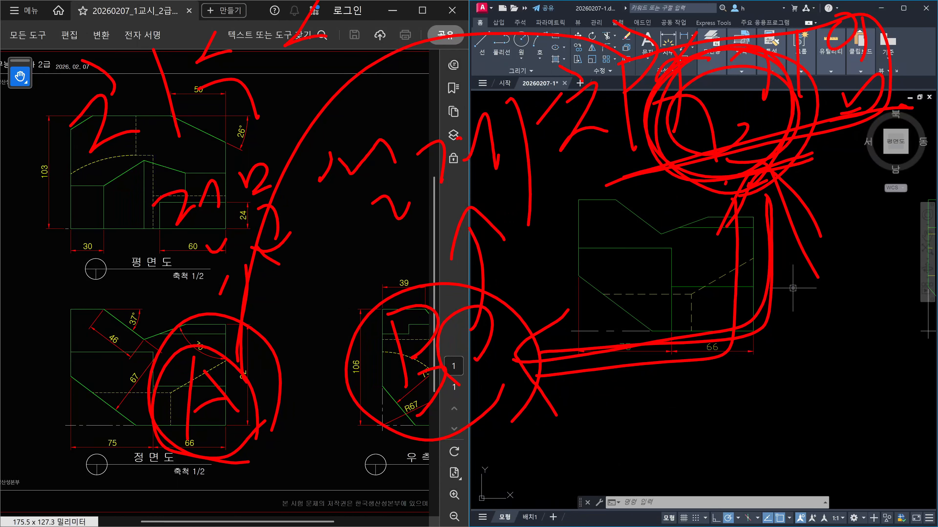
pyautogui.moveTo(287, 88); pyautogui.dragTo(360, 63)
pyautogui.moveTo(375, 16); pyautogui.dragTo(394, 56)
pyautogui.moveTo(393, 56); pyautogui.dragTo(413, 69)
pyautogui.moveTo(429, 2); pyautogui.dragTo(439, 74)
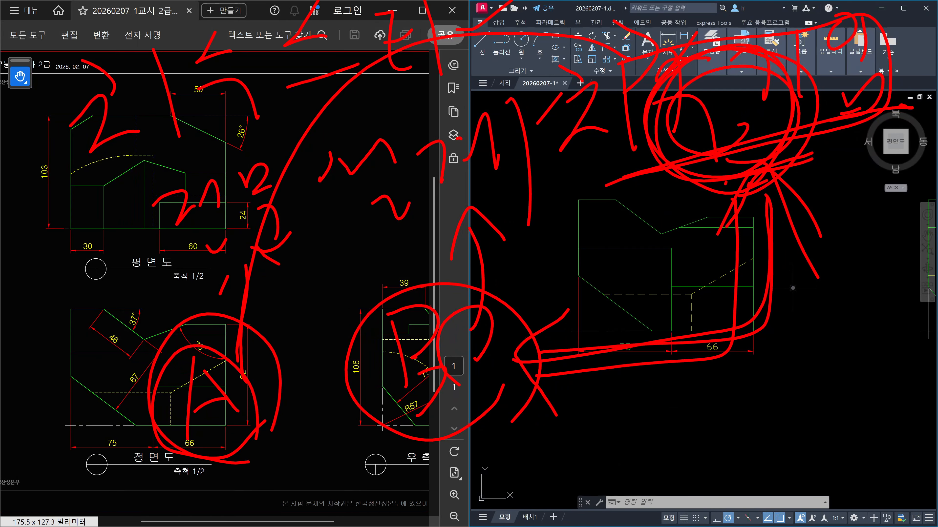
pyautogui.moveTo(81, 194); pyautogui.dragTo(468, 73)
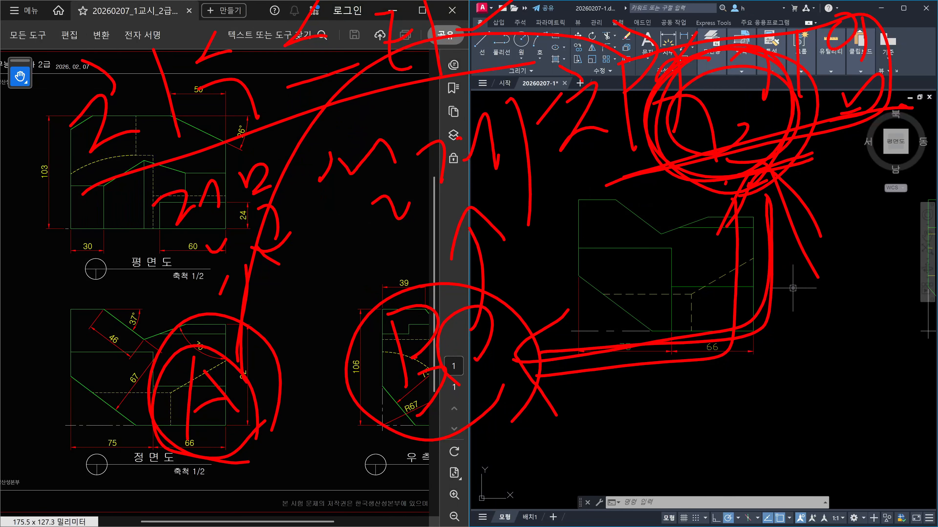
pyautogui.moveTo(717, 407); pyautogui.dragTo(728, 392)
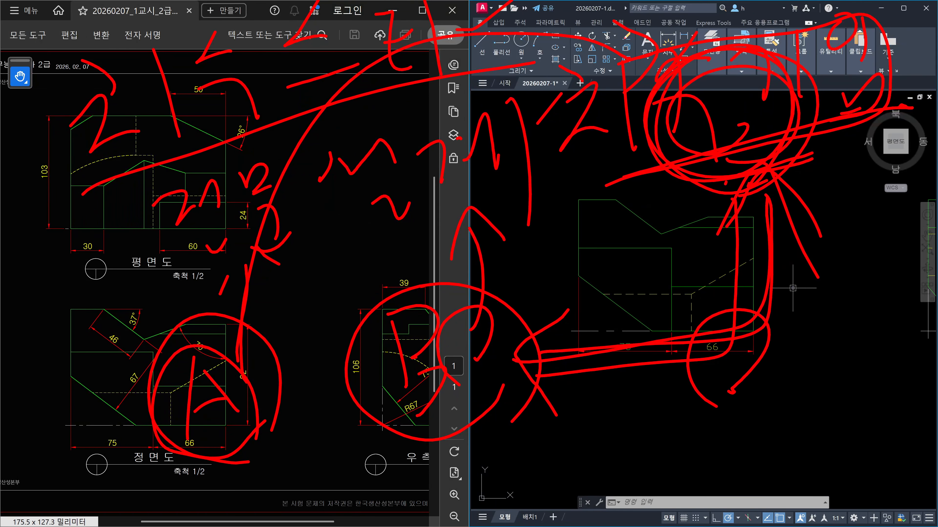
pyautogui.moveTo(510, 417)
pyautogui.mouseDown()
pyautogui.moveTo(451, 424)
pyautogui.moveTo(480, 354)
pyautogui.mouseUp()
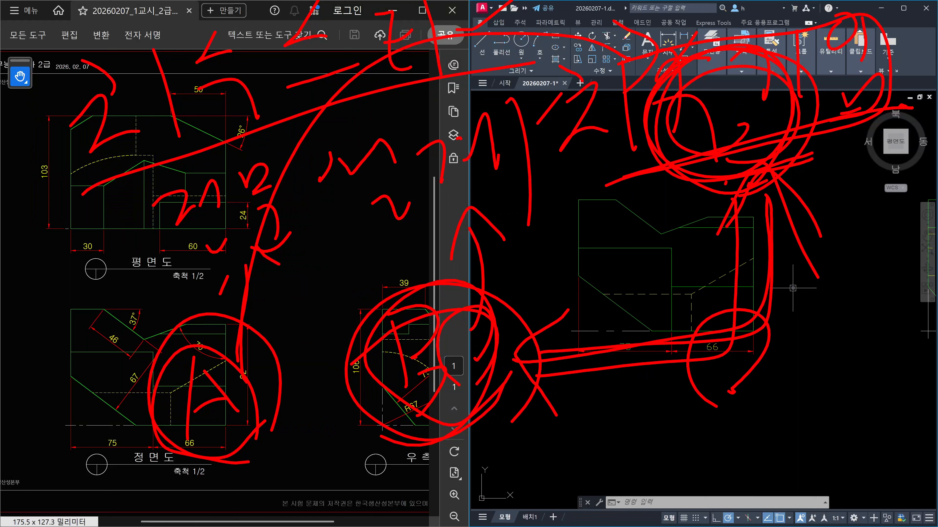
pyautogui.moveTo(858, 403); pyautogui.dragTo(803, 337)
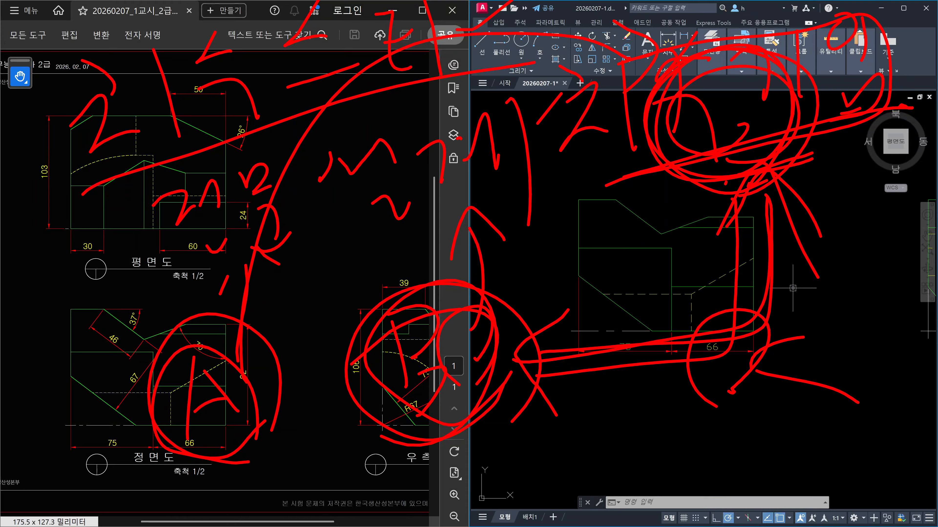
pyautogui.moveTo(388, 107); pyautogui.dragTo(598, 268)
pyautogui.moveTo(575, 104); pyautogui.dragTo(432, 284)
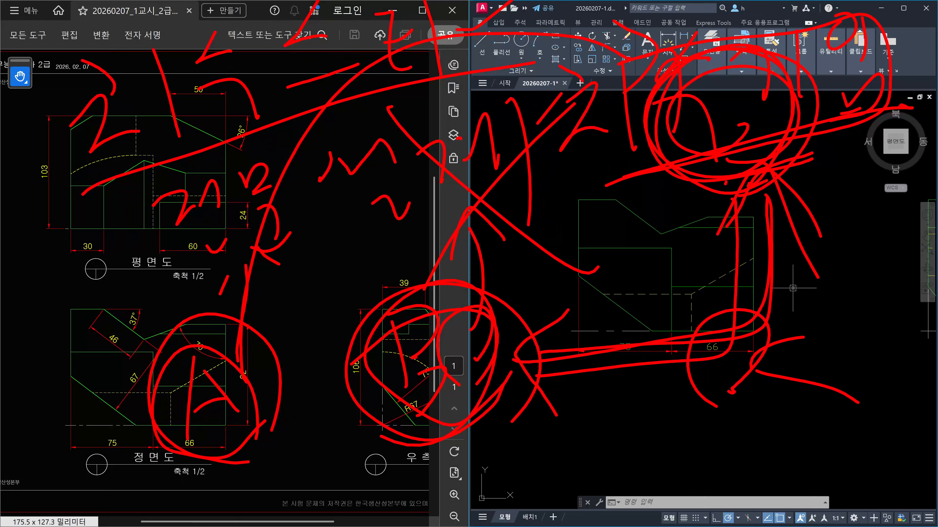
pyautogui.moveTo(104, 238); pyautogui.dragTo(79, 240)
pyautogui.moveTo(71, 202)
pyautogui.mouseDown()
pyautogui.moveTo(199, 151)
pyautogui.moveTo(434, 4)
pyautogui.moveTo(77, 106)
pyautogui.moveTo(85, 210)
pyautogui.moveTo(70, 314)
pyautogui.mouseUp()
pyautogui.moveTo(64, 229); pyautogui.dragTo(118, 247)
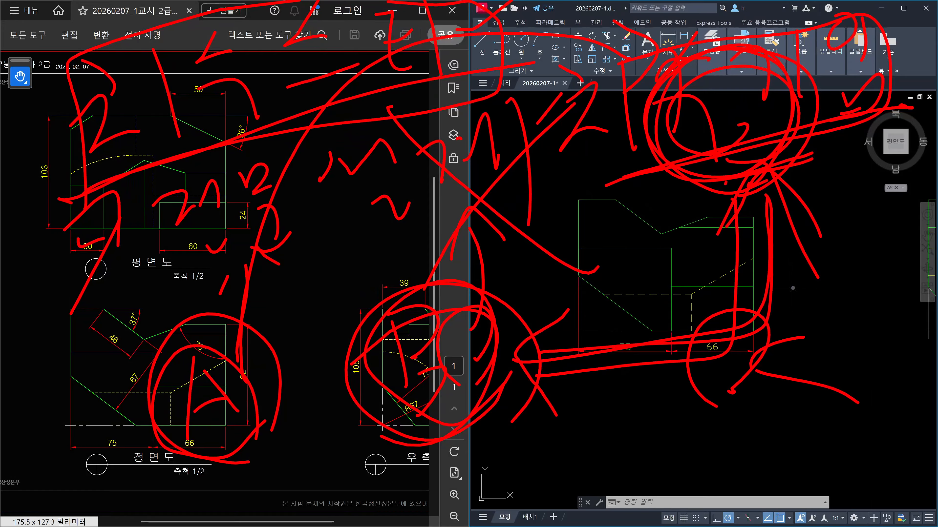
pyautogui.moveTo(208, 476)
pyautogui.mouseDown()
pyautogui.moveTo(200, 306)
pyautogui.moveTo(294, 390)
pyautogui.mouseUp()
pyautogui.moveTo(798, 183)
pyautogui.mouseDown()
pyautogui.moveTo(627, 90)
pyautogui.moveTo(803, 212)
pyautogui.mouseUp()
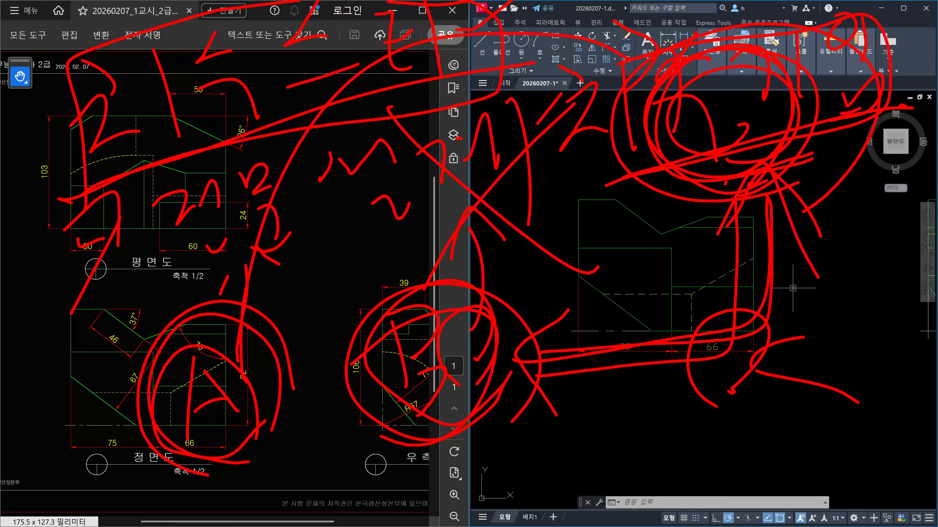
pyautogui.press('Escape')
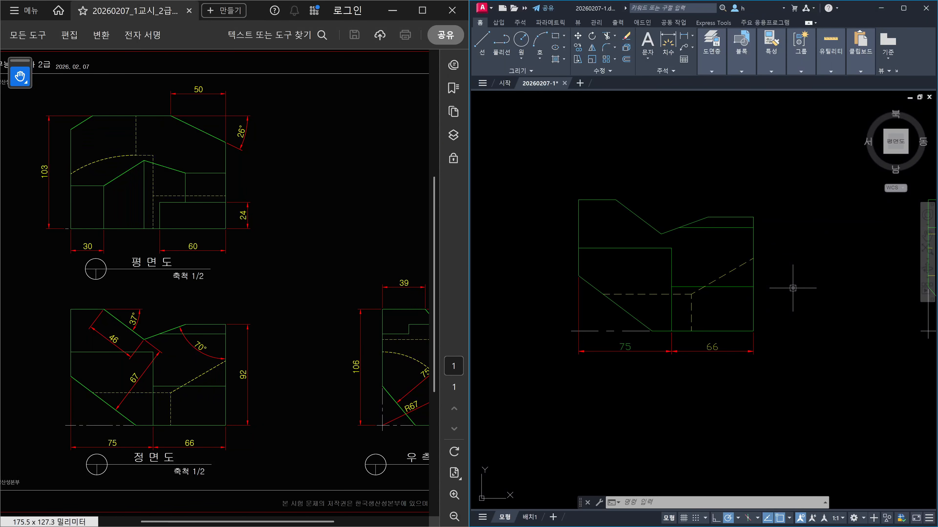
pyautogui.hotkey('ctrl', '2')
pyautogui.moveTo(240, 233)
pyautogui.mouseDown()
pyautogui.moveTo(321, 242)
pyautogui.moveTo(356, 212)
pyautogui.moveTo(484, 162)
pyautogui.moveTo(435, 164)
pyautogui.moveTo(585, 82)
pyautogui.moveTo(644, 79)
pyautogui.mouseUp()
pyautogui.moveTo(637, 119); pyautogui.dragTo(655, 118)
pyautogui.moveTo(577, 177); pyautogui.dragTo(604, 211)
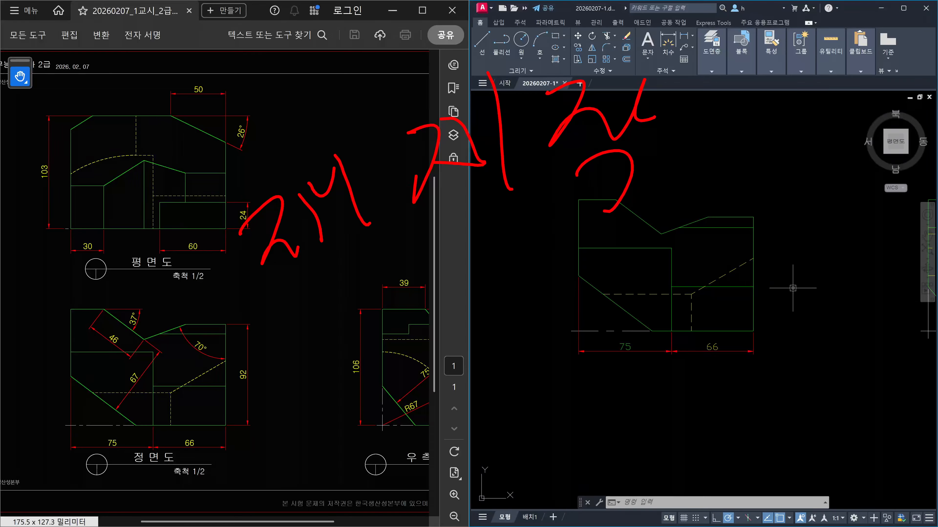
pyautogui.moveTo(677, 76); pyautogui.dragTo(808, 212)
pyautogui.moveTo(801, 62); pyautogui.dragTo(600, 235)
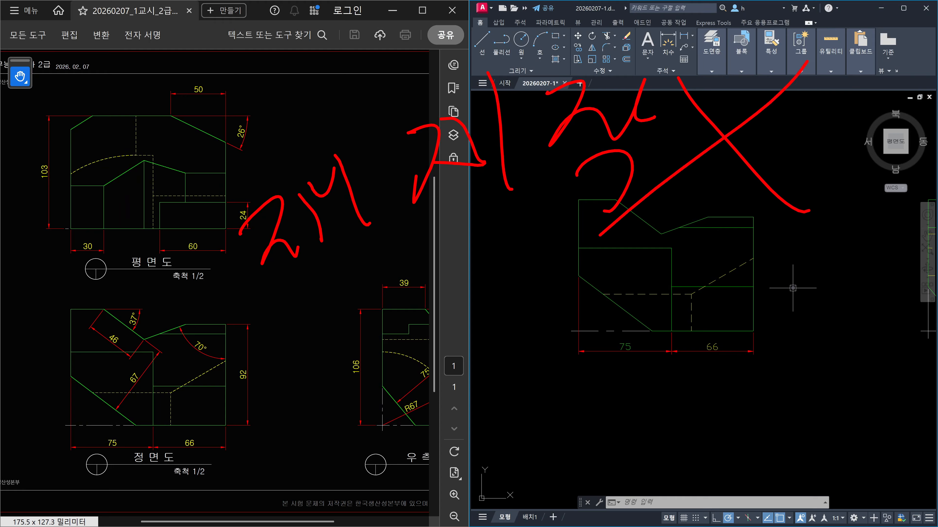
pyautogui.moveTo(220, 297); pyautogui.dragTo(839, 172)
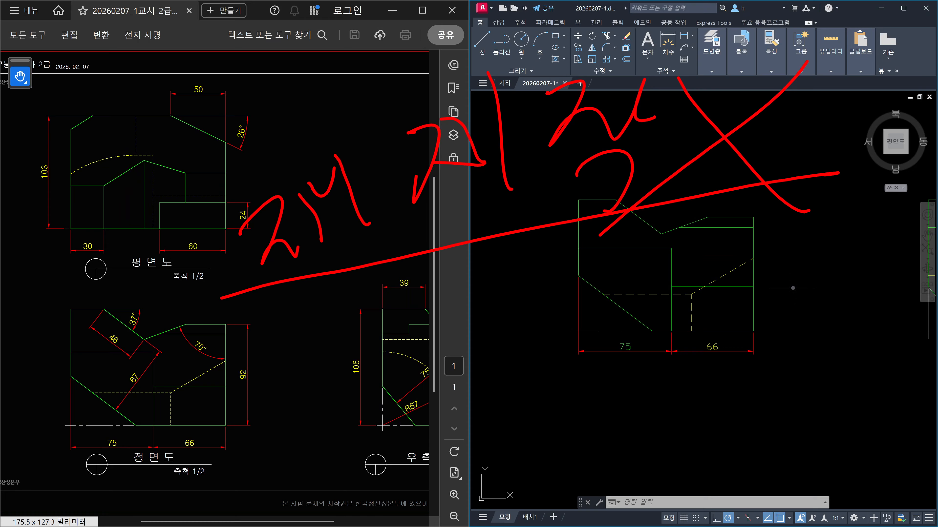
pyautogui.moveTo(123, 207)
pyautogui.mouseDown()
pyautogui.moveTo(233, 251)
pyautogui.moveTo(241, 236)
pyautogui.moveTo(208, 285)
pyautogui.mouseUp()
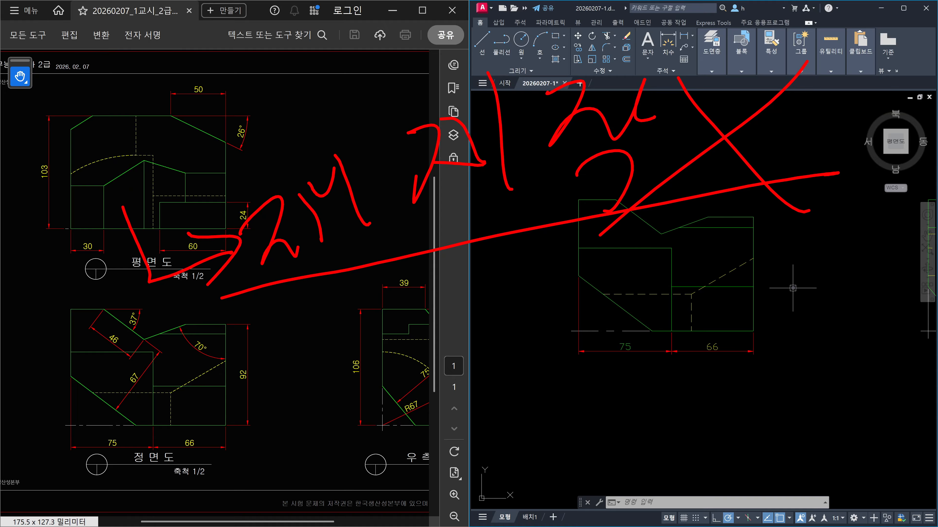
pyautogui.moveTo(59, 94); pyautogui.dragTo(82, 80)
pyautogui.moveTo(88, 104)
pyautogui.mouseDown()
pyautogui.moveTo(100, 157)
pyautogui.moveTo(127, 156)
pyautogui.mouseUp()
pyautogui.moveTo(150, 71); pyautogui.dragTo(167, 139)
pyautogui.moveTo(191, 53); pyautogui.dragTo(196, 115)
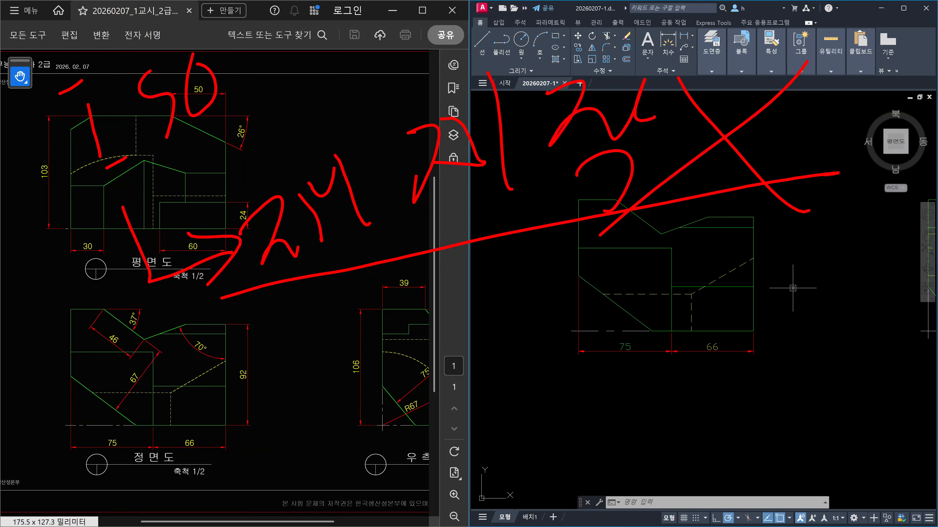
pyautogui.moveTo(272, 29)
pyautogui.mouseDown()
pyautogui.moveTo(294, 84)
pyautogui.moveTo(321, 80)
pyautogui.mouseUp()
pyautogui.moveTo(350, 24); pyautogui.dragTo(373, 61)
pyautogui.moveTo(353, 8); pyautogui.dragTo(411, 7)
pyautogui.moveTo(237, 82); pyautogui.dragTo(268, 66)
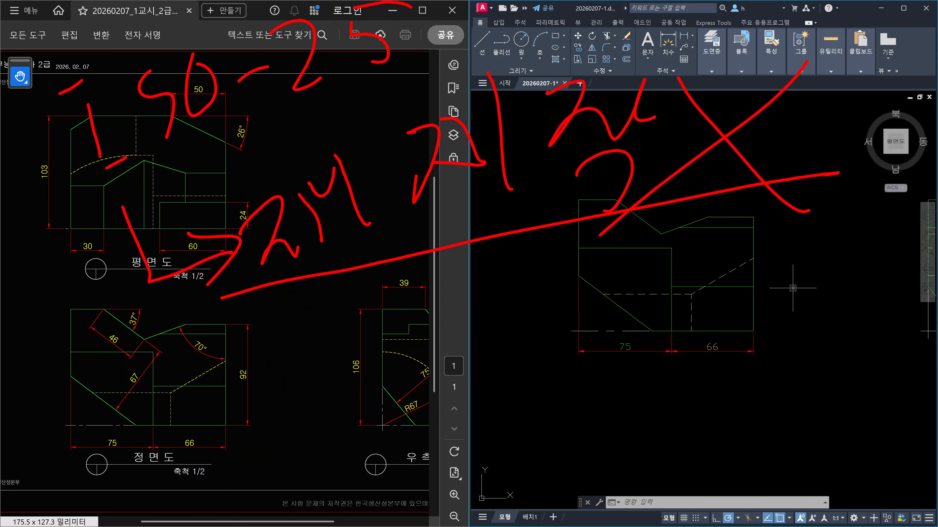
pyautogui.moveTo(194, 173); pyautogui.dragTo(251, 320)
pyautogui.moveTo(254, 140); pyautogui.dragTo(286, 136)
pyautogui.moveTo(324, 126)
pyautogui.mouseDown()
pyautogui.moveTo(453, 85)
pyautogui.moveTo(650, 184)
pyautogui.mouseUp()
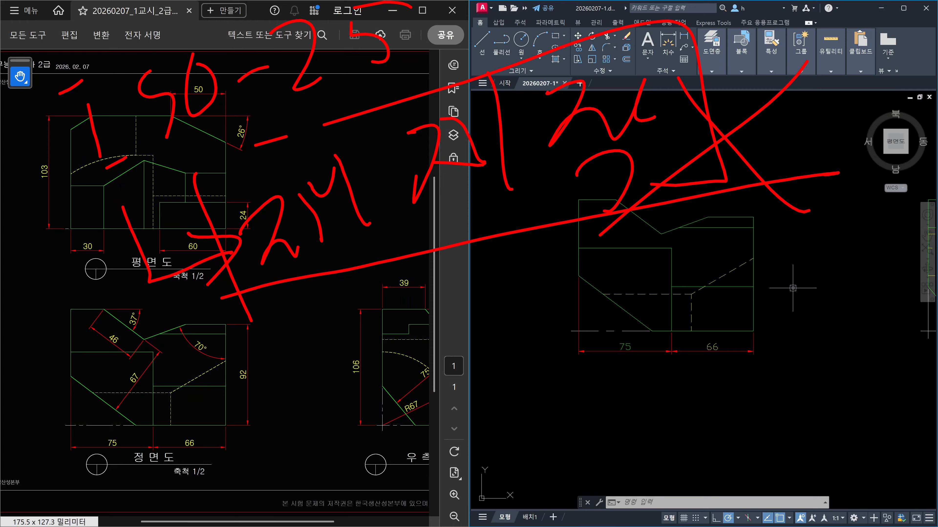
pyautogui.moveTo(450, 255); pyautogui.dragTo(466, 334)
pyautogui.moveTo(413, 288)
pyautogui.mouseDown()
pyautogui.moveTo(443, 242)
pyautogui.moveTo(494, 290)
pyautogui.mouseUp()
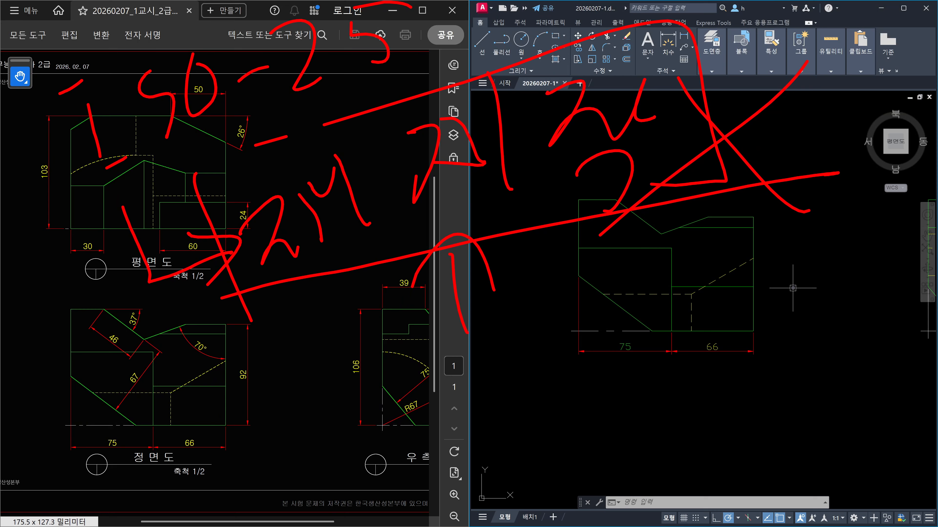
pyautogui.moveTo(44, 155); pyautogui.dragTo(19, 247)
pyautogui.moveTo(68, 142)
pyautogui.mouseDown()
pyautogui.moveTo(71, 211)
pyautogui.moveTo(457, 2)
pyautogui.mouseUp()
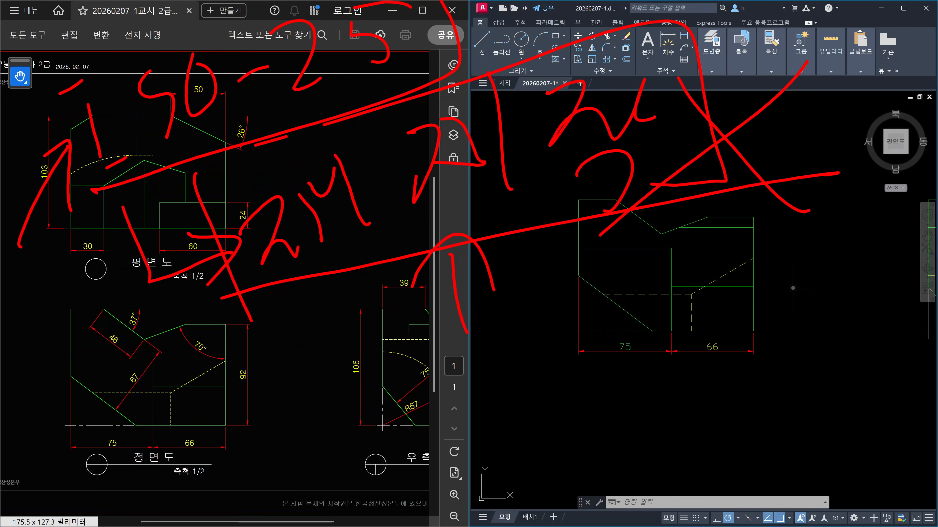
pyautogui.moveTo(354, 344); pyautogui.dragTo(306, 411)
pyautogui.moveTo(273, 382)
pyautogui.mouseDown()
pyautogui.moveTo(332, 349)
pyautogui.moveTo(360, 418)
pyautogui.moveTo(398, 415)
pyautogui.mouseUp()
pyautogui.moveTo(374, 427); pyautogui.dragTo(418, 443)
pyautogui.moveTo(442, 339); pyautogui.dragTo(459, 392)
pyautogui.moveTo(477, 334)
pyautogui.mouseDown()
pyautogui.moveTo(477, 368)
pyautogui.moveTo(487, 357)
pyautogui.mouseUp()
pyautogui.moveTo(454, 397); pyautogui.dragTo(489, 384)
pyautogui.moveTo(453, 430); pyautogui.dragTo(521, 441)
pyautogui.moveTo(533, 341)
pyautogui.mouseDown()
pyautogui.moveTo(557, 360)
pyautogui.moveTo(603, 363)
pyautogui.mouseUp()
pyautogui.moveTo(613, 305); pyautogui.dragTo(683, 346)
pyautogui.moveTo(675, 294); pyautogui.dragTo(722, 326)
pyautogui.moveTo(743, 265)
pyautogui.mouseDown()
pyautogui.moveTo(763, 291)
pyautogui.moveTo(793, 265)
pyautogui.mouseUp()
pyautogui.moveTo(749, 330)
pyautogui.mouseDown()
pyautogui.moveTo(756, 369)
pyautogui.moveTo(794, 342)
pyautogui.mouseUp()
pyautogui.moveTo(813, 266)
pyautogui.mouseDown()
pyautogui.moveTo(823, 285)
pyautogui.moveTo(864, 292)
pyautogui.mouseUp()
pyautogui.moveTo(871, 259)
pyautogui.mouseDown()
pyautogui.moveTo(891, 312)
pyautogui.moveTo(895, 362)
pyautogui.mouseUp()
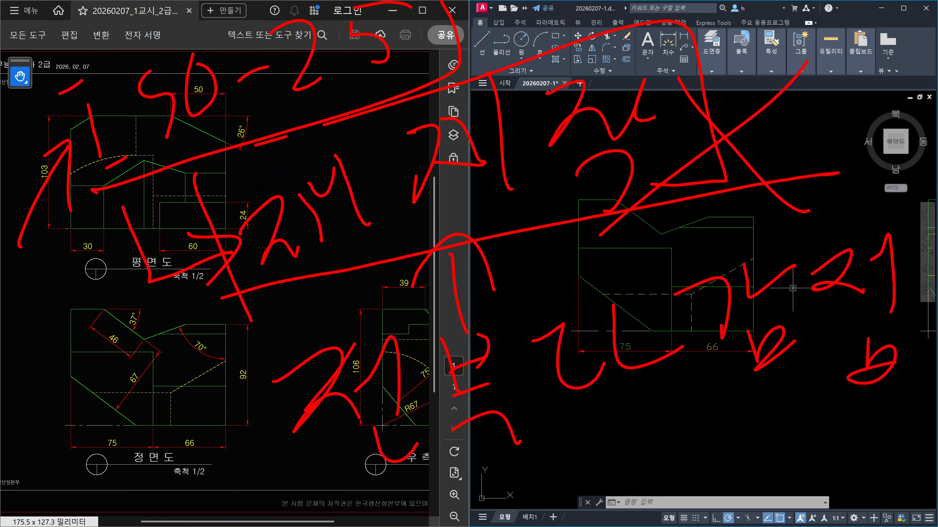
pyautogui.press('Escape')
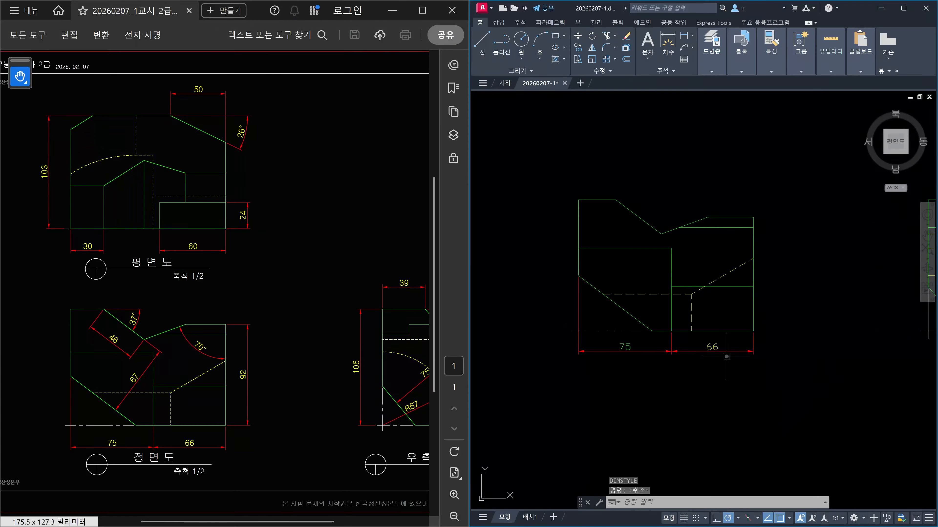
# - Delete both horizontal linear dimensions below the front view
pyautogui.click(720, 367)
pyautogui.click(679, 349)
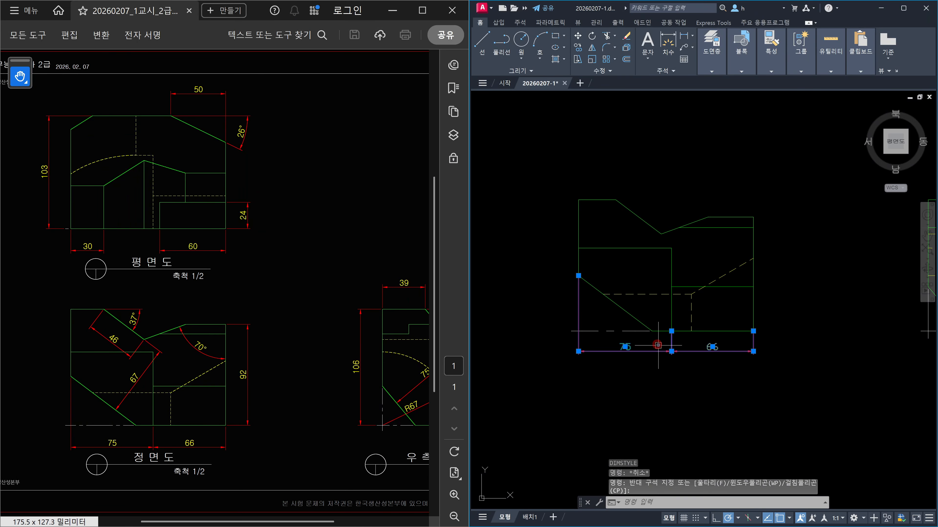
pyautogui.press('Delete')
# - Make the base ISO-25 dimension style current and discard its style override
pyautogui.write('d')
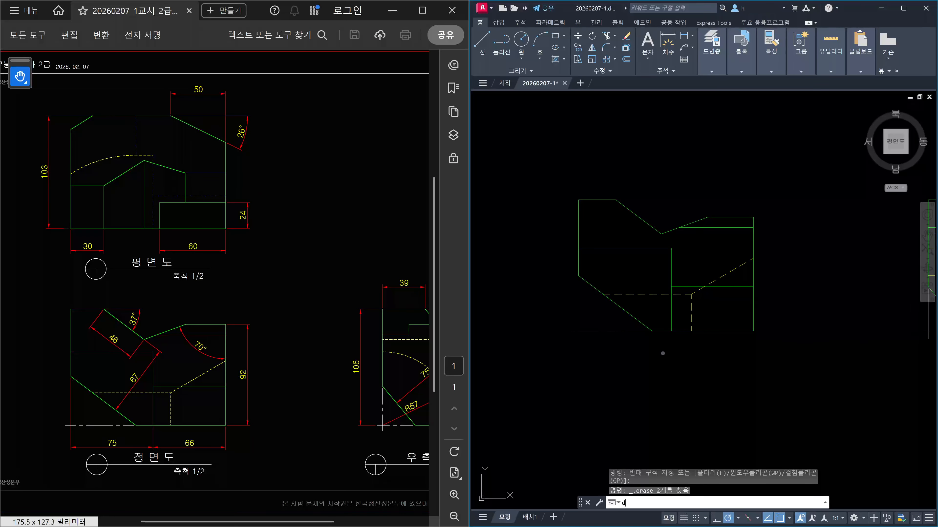
pyautogui.press('Return')
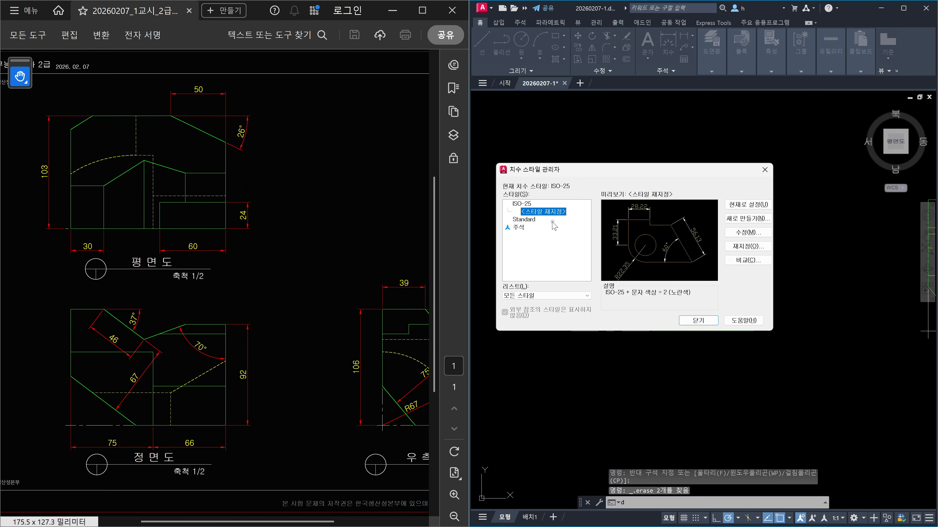
pyautogui.click(525, 205)
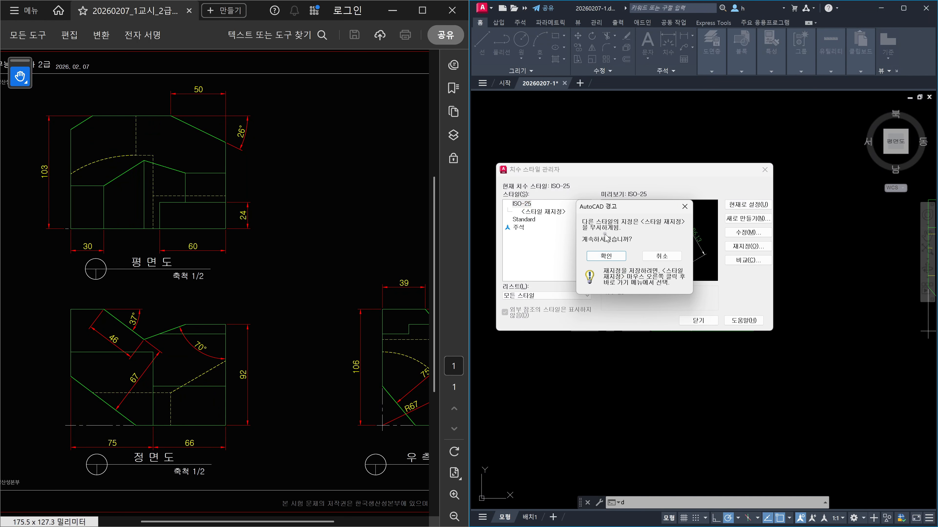
pyautogui.click(599, 255)
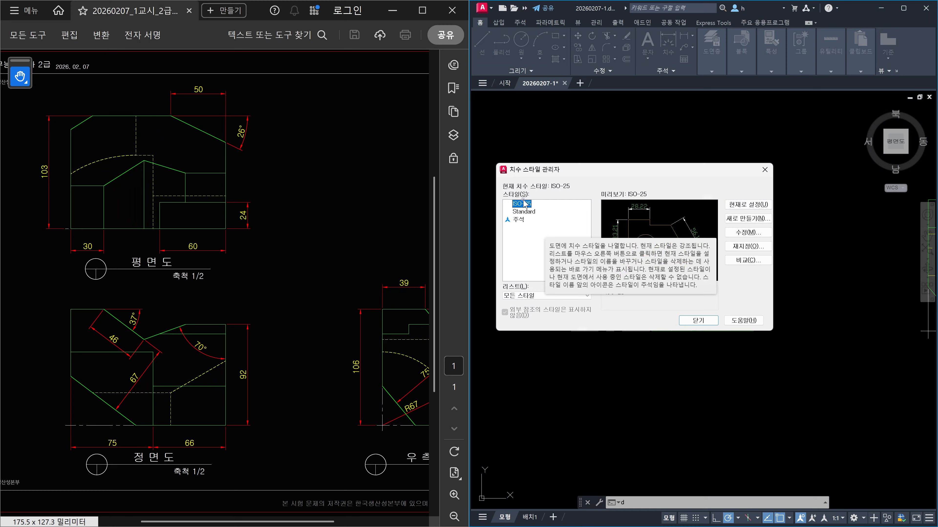
# - Modify the ISO-25 dimension style so the extension lines use the ByLayer color
pyautogui.click(751, 233)
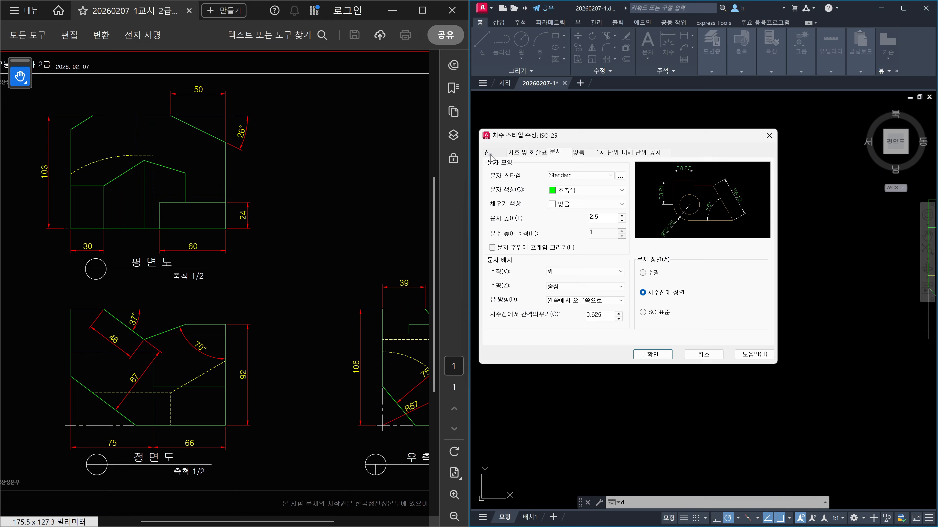
pyautogui.click(489, 155)
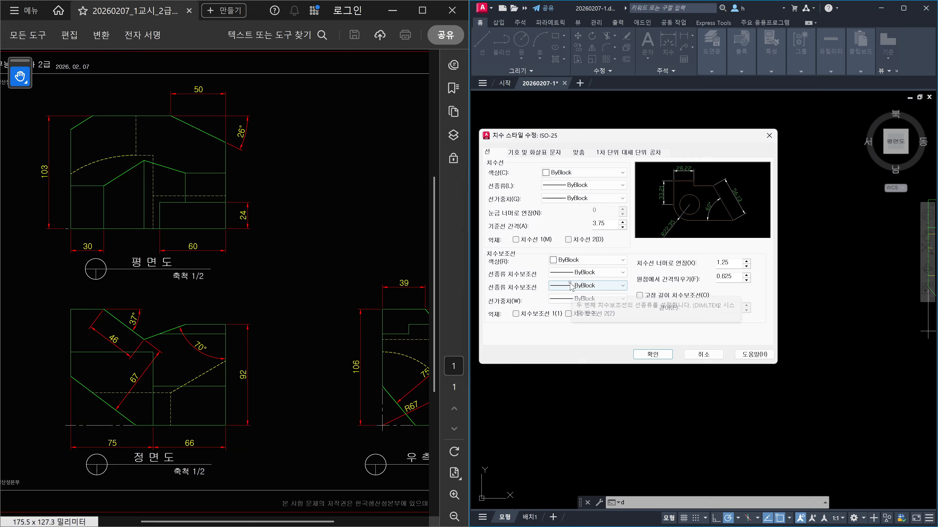
pyautogui.click(593, 173)
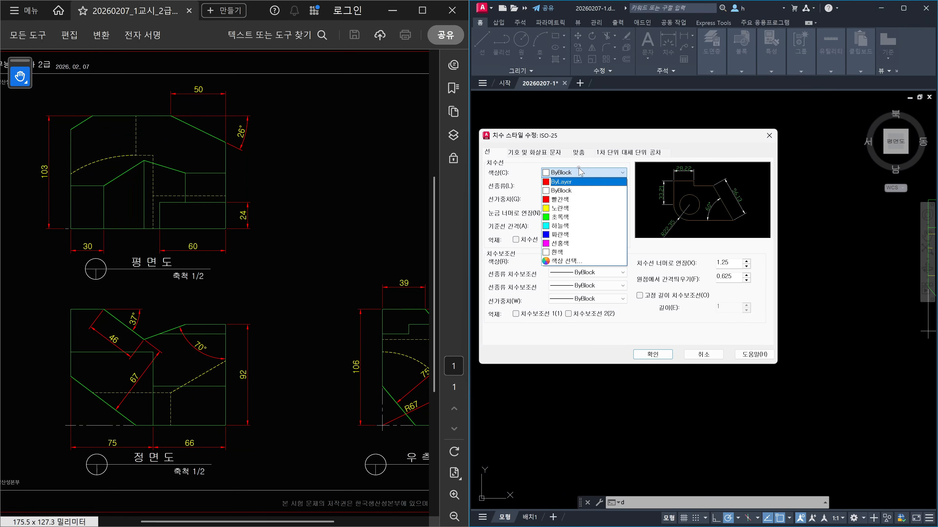
pyautogui.click(531, 171)
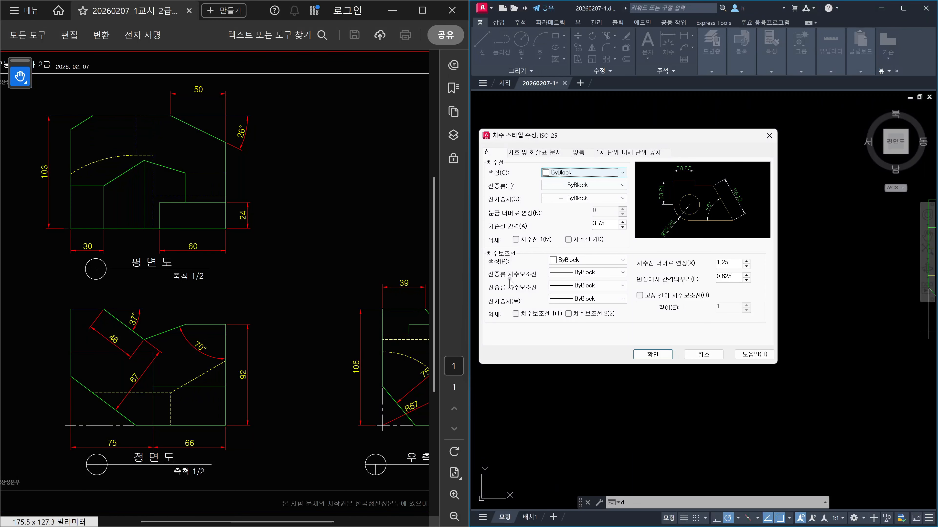
pyautogui.click(596, 262)
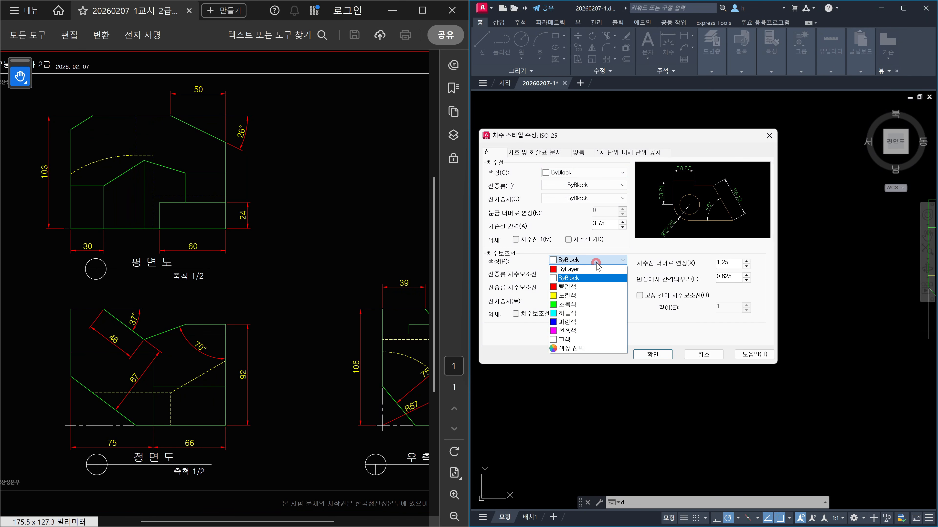
pyautogui.click(595, 269)
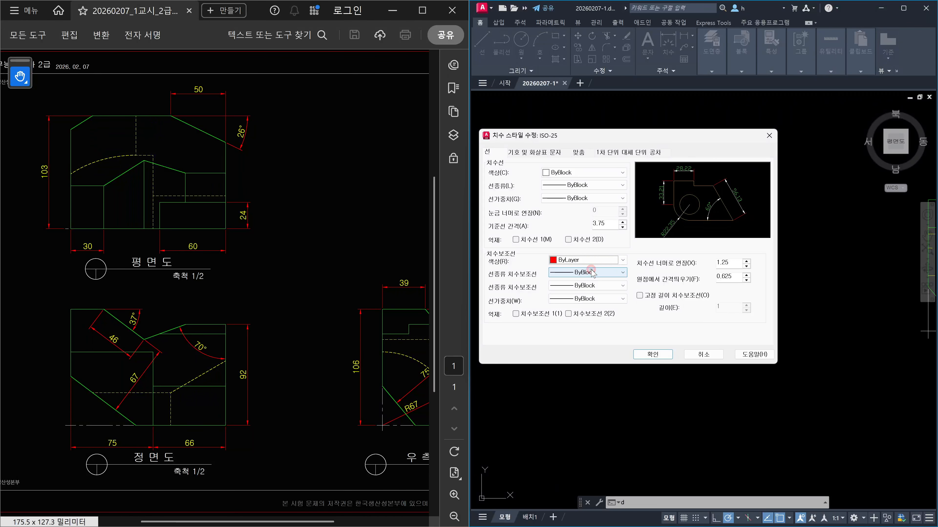
pyautogui.click(653, 354)
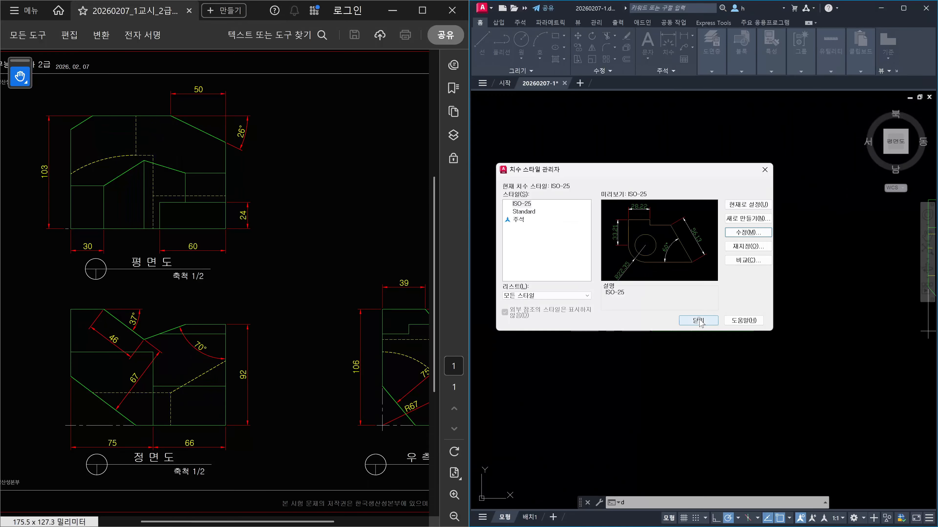
pyautogui.click(698, 320)
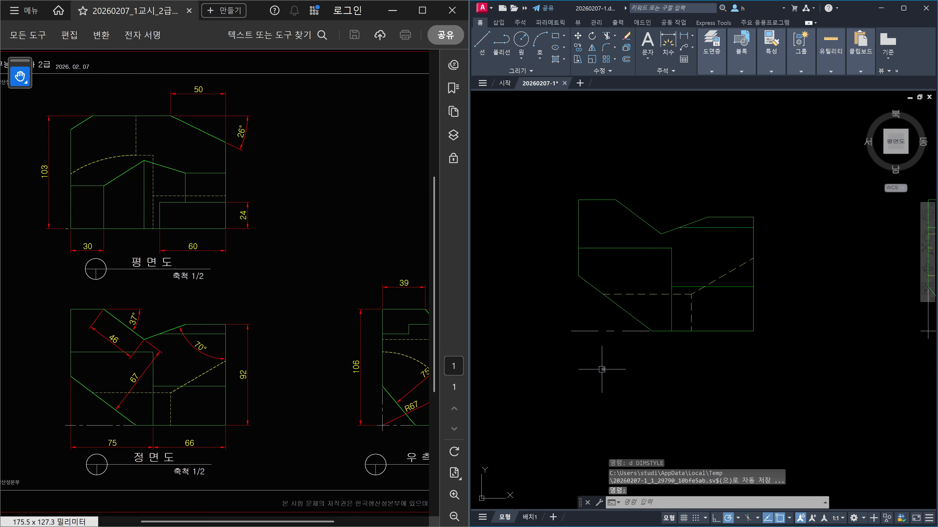
# - Add a horizontal linear dimension below the front view, from the left edge to the bottom end of the inner vertical edge
pyautogui.write('dli')
pyautogui.press('Return')
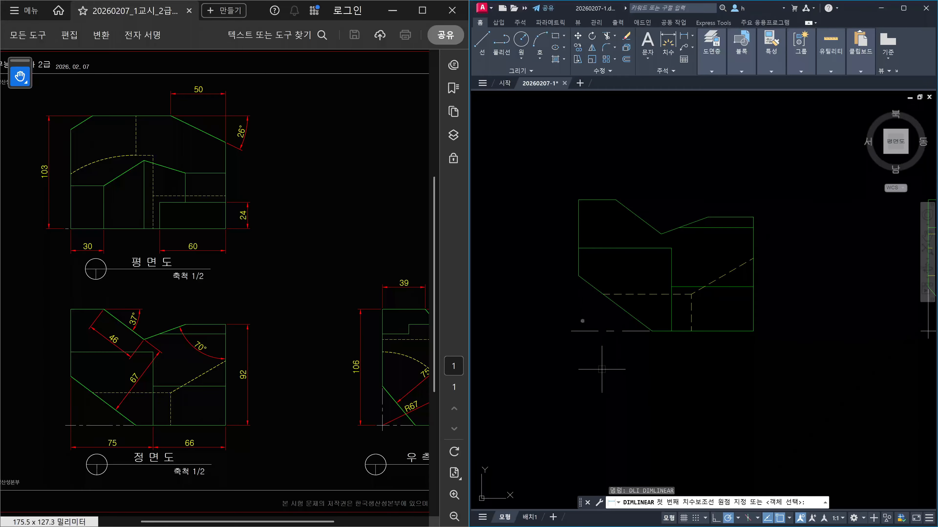
pyautogui.click(580, 283)
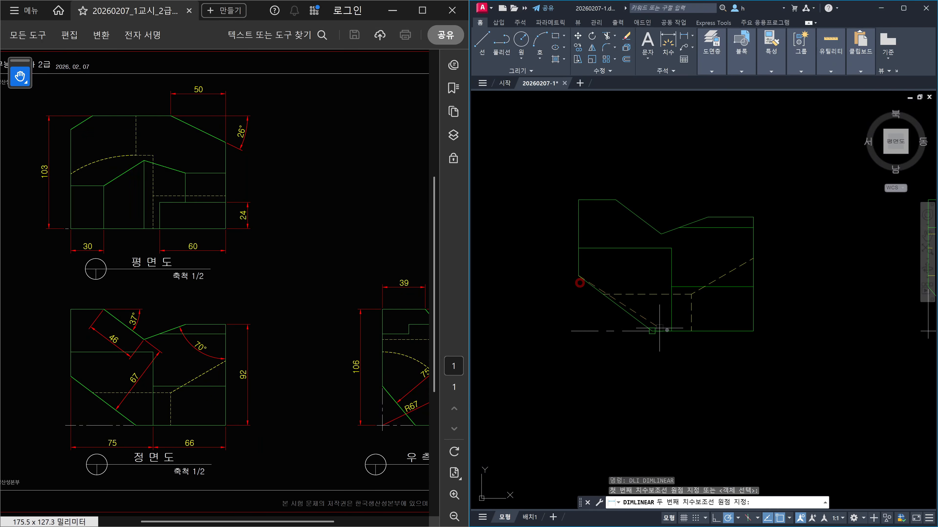
pyautogui.click(672, 331)
pyautogui.click(647, 362)
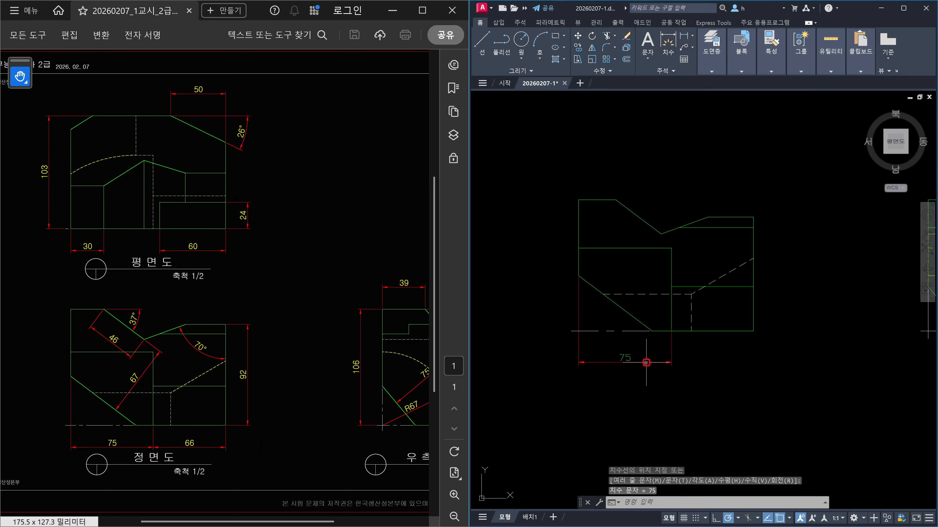
pyautogui.press('Escape')
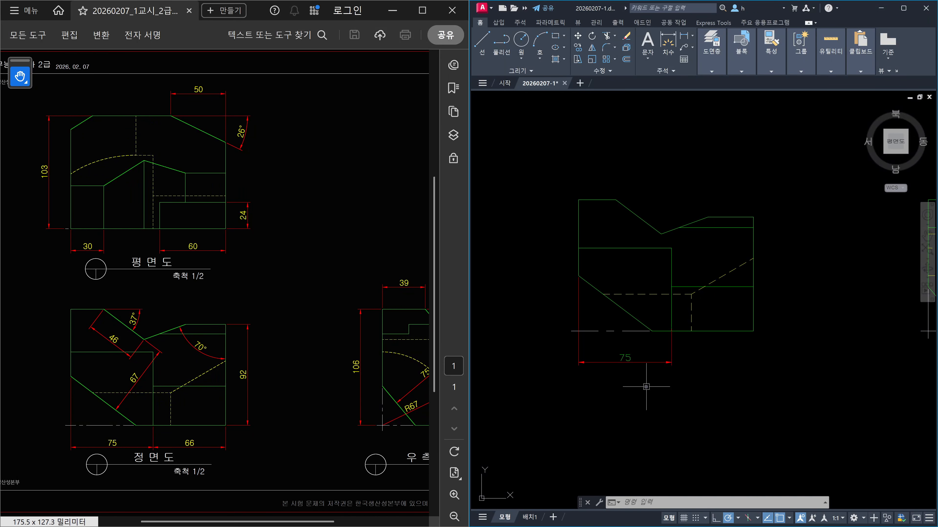
# - Examine where the dimension's extension line meets the lower end of the front view's inner vertical edge
pyautogui.scroll(4, 668, 369)
pyautogui.click(666, 328)
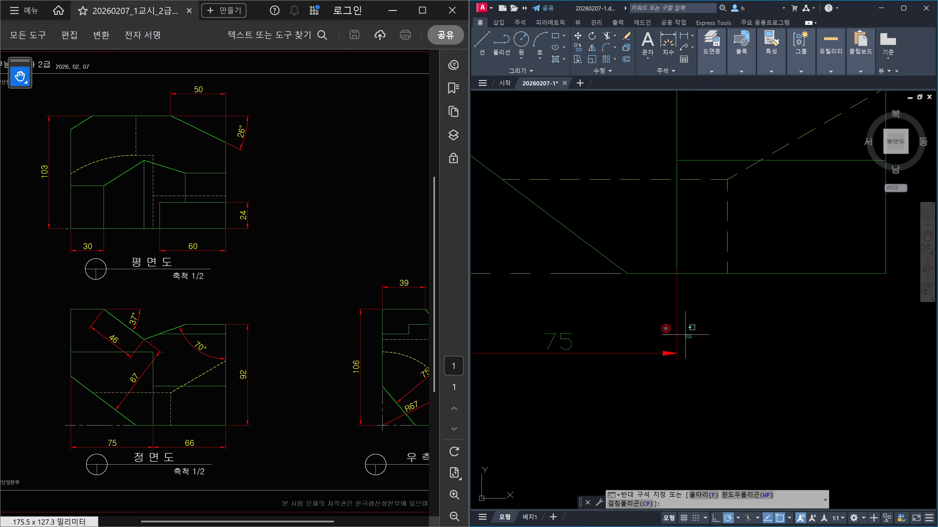
pyautogui.click(685, 334)
pyautogui.click(677, 274)
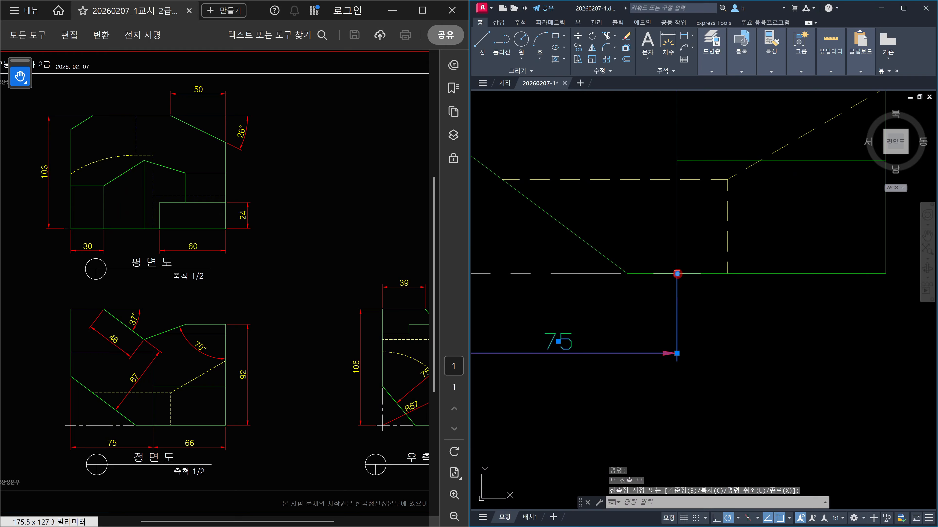
pyautogui.scroll(-2, 692, 272)
pyautogui.click(689, 263)
pyautogui.click(680, 258)
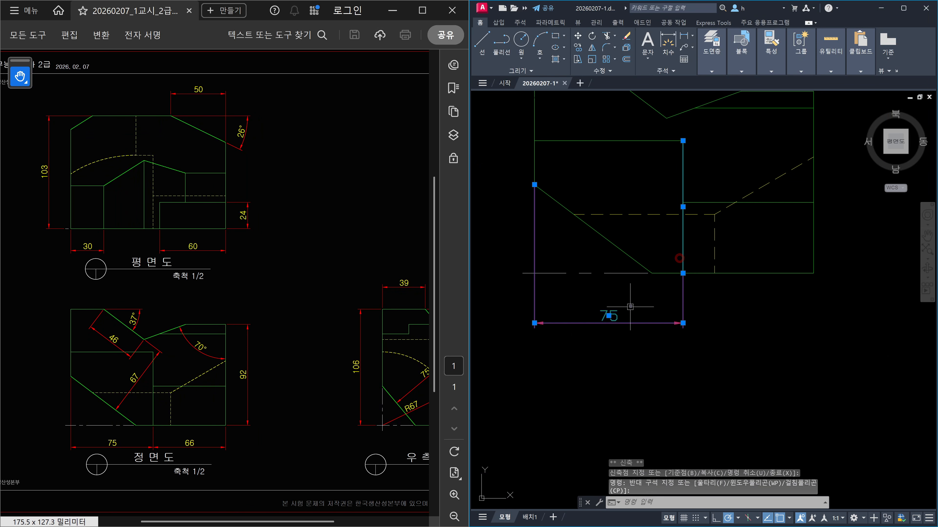
pyautogui.scroll(-2, 638, 307)
pyautogui.press('Escape')
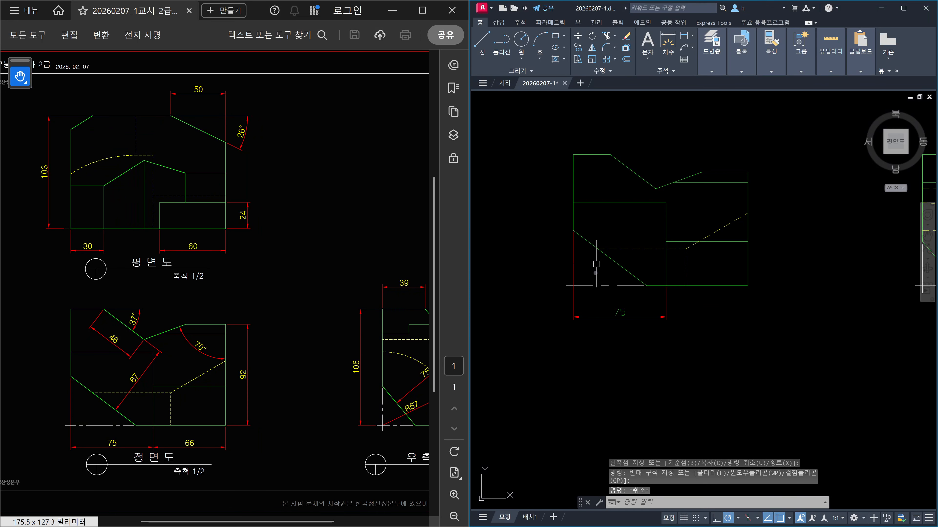
# - Override the object color of the horizontal dimension below the front view with green
pyautogui.scroll(2, 596, 270)
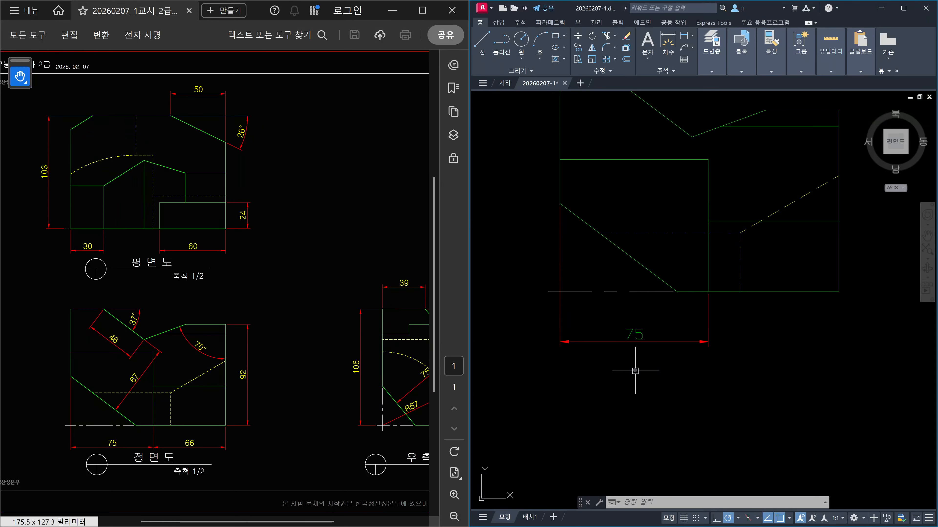
pyautogui.click(672, 365)
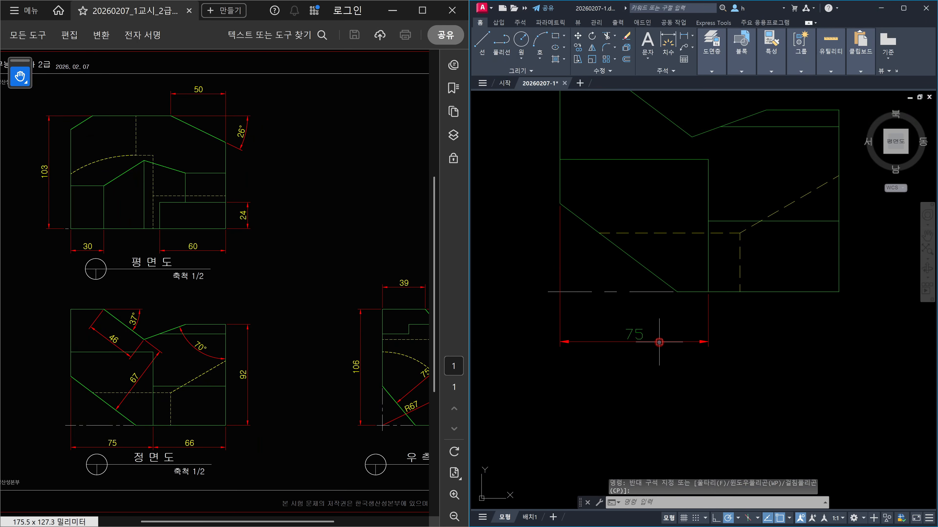
pyautogui.click(649, 350)
pyautogui.click(620, 324)
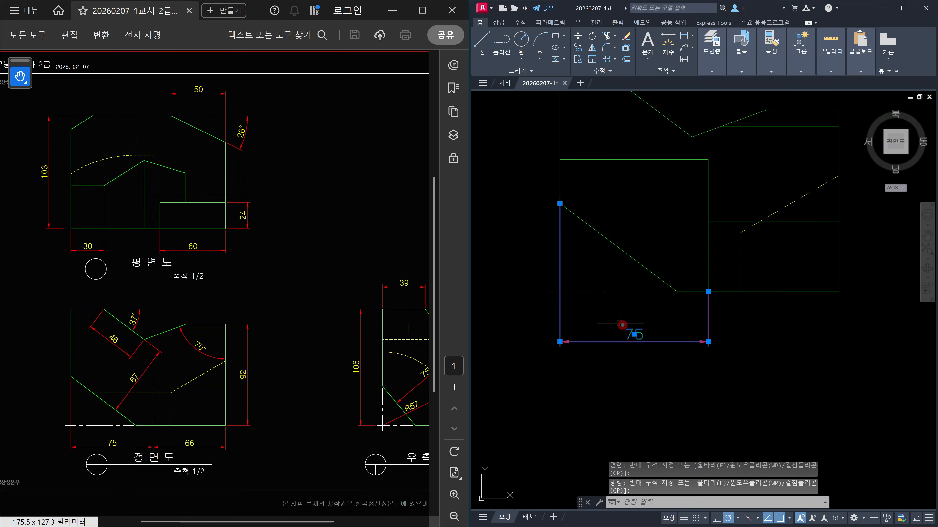
pyautogui.press('Escape')
pyautogui.click(676, 248)
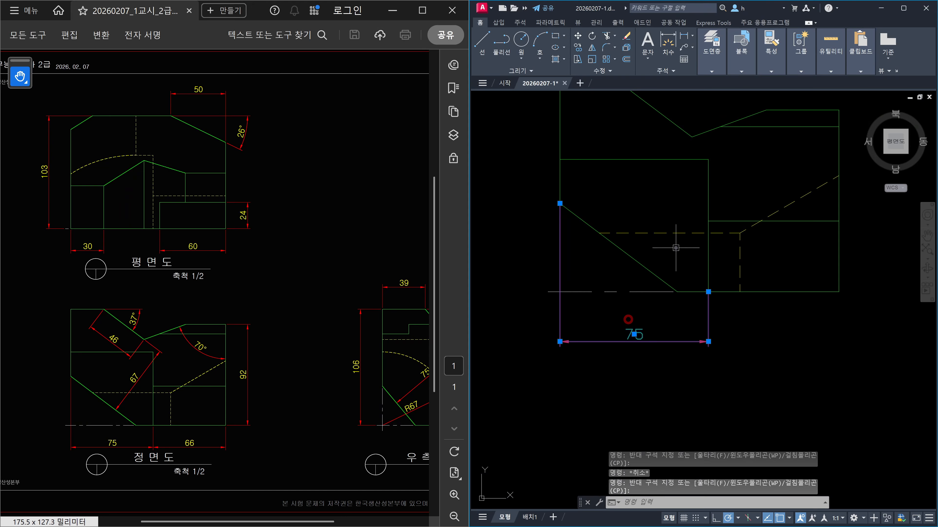
pyautogui.click(771, 71)
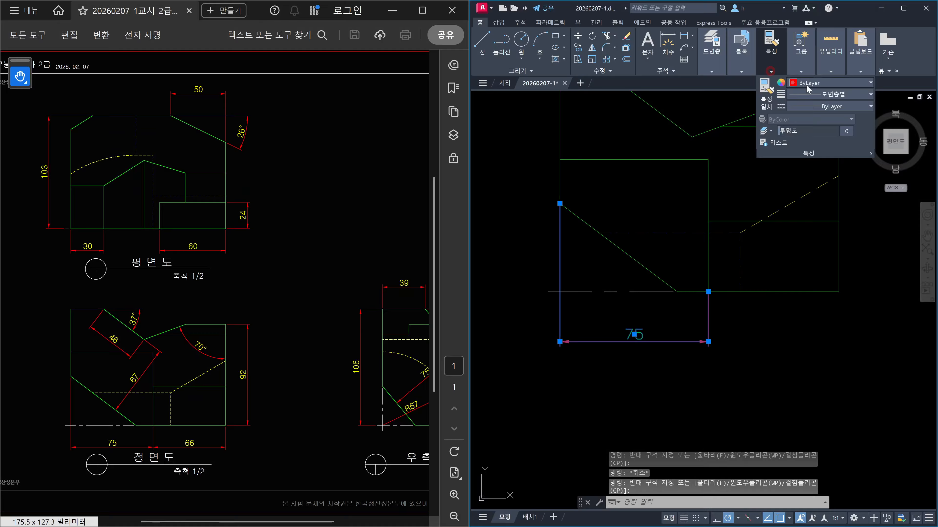
pyautogui.click(839, 84)
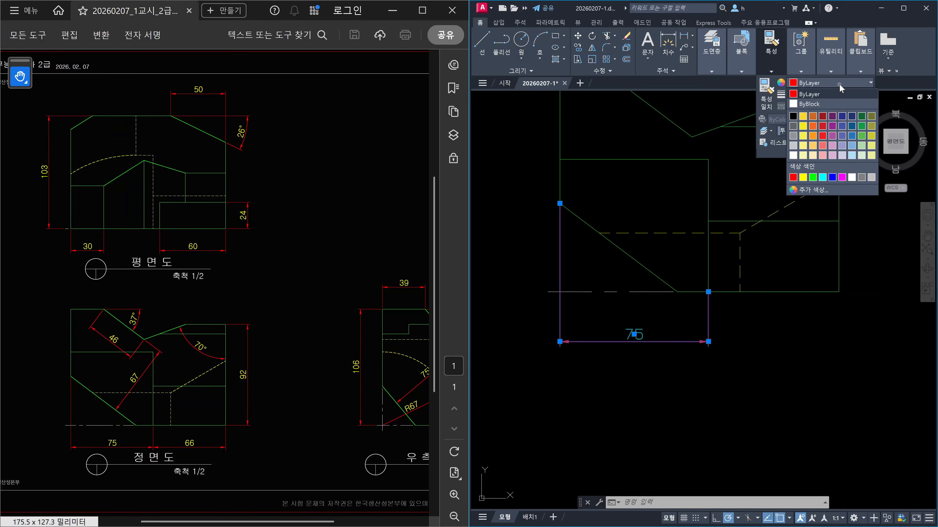
pyautogui.click(814, 177)
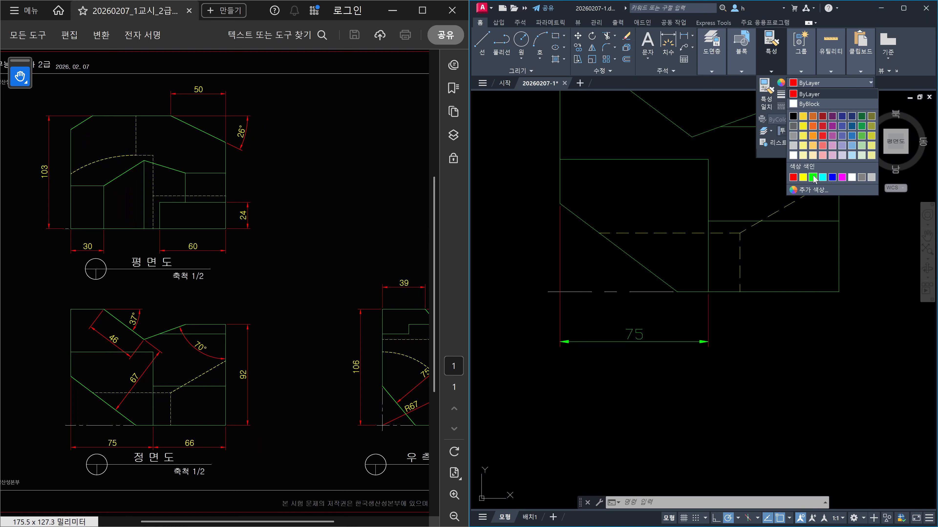
pyautogui.click(813, 177)
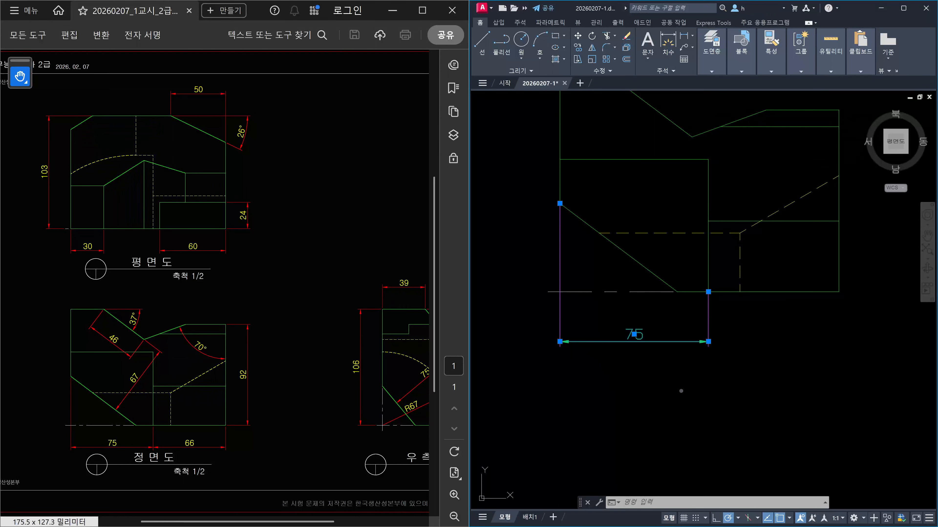
pyautogui.click(681, 391)
pyautogui.press('Escape')
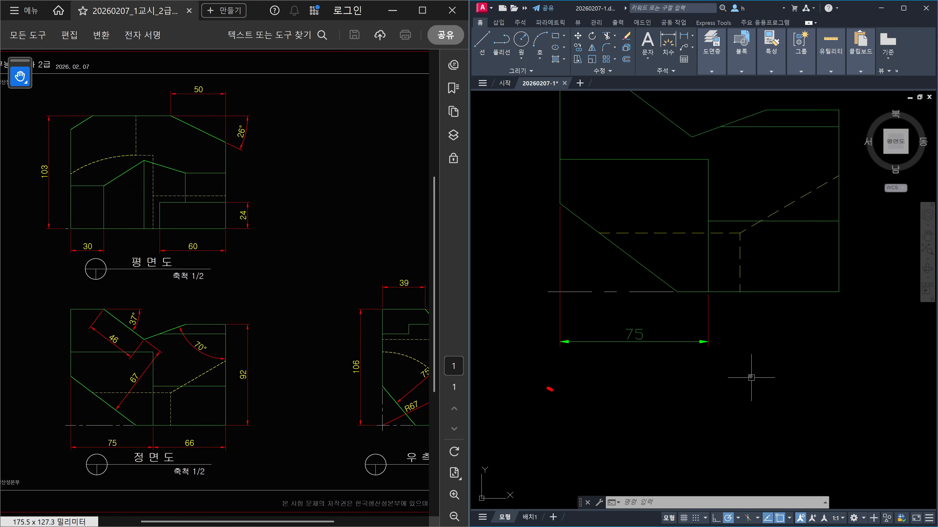
pyautogui.moveTo(550, 389); pyautogui.dragTo(607, 343)
pyautogui.moveTo(483, 416); pyautogui.dragTo(496, 462)
pyautogui.moveTo(484, 414)
pyautogui.mouseDown()
pyautogui.moveTo(509, 412)
pyautogui.moveTo(499, 470)
pyautogui.mouseUp()
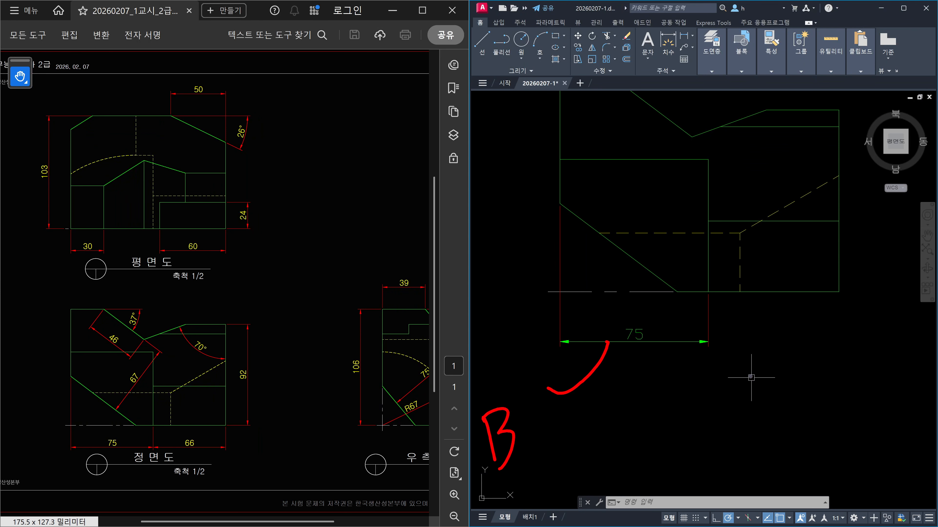
pyautogui.moveTo(527, 432); pyautogui.dragTo(551, 449)
pyautogui.moveTo(562, 426); pyautogui.dragTo(546, 486)
pyautogui.moveTo(603, 388)
pyautogui.mouseDown()
pyautogui.moveTo(605, 441)
pyautogui.moveTo(628, 416)
pyautogui.moveTo(623, 435)
pyautogui.mouseUp()
pyautogui.moveTo(654, 408); pyautogui.dragTo(660, 406)
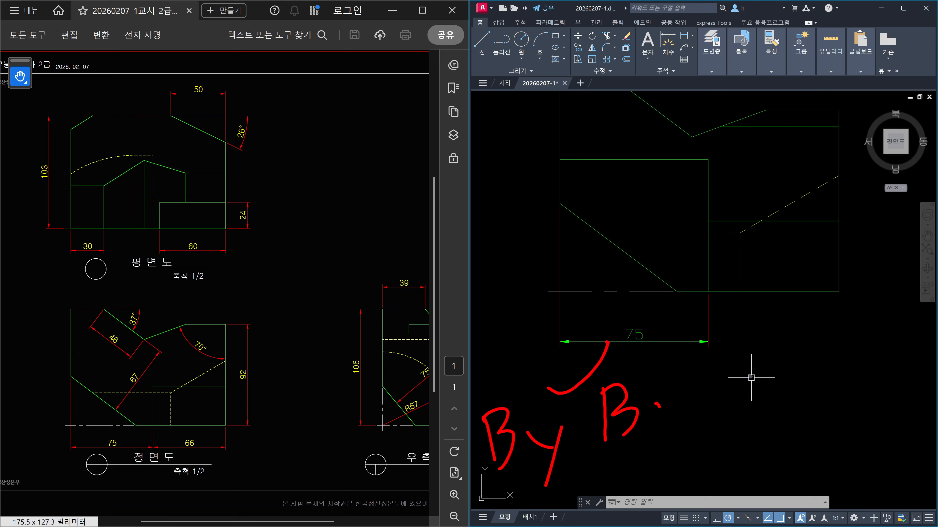
pyautogui.moveTo(645, 373); pyautogui.dragTo(659, 425)
pyautogui.moveTo(683, 394); pyautogui.dragTo(725, 388)
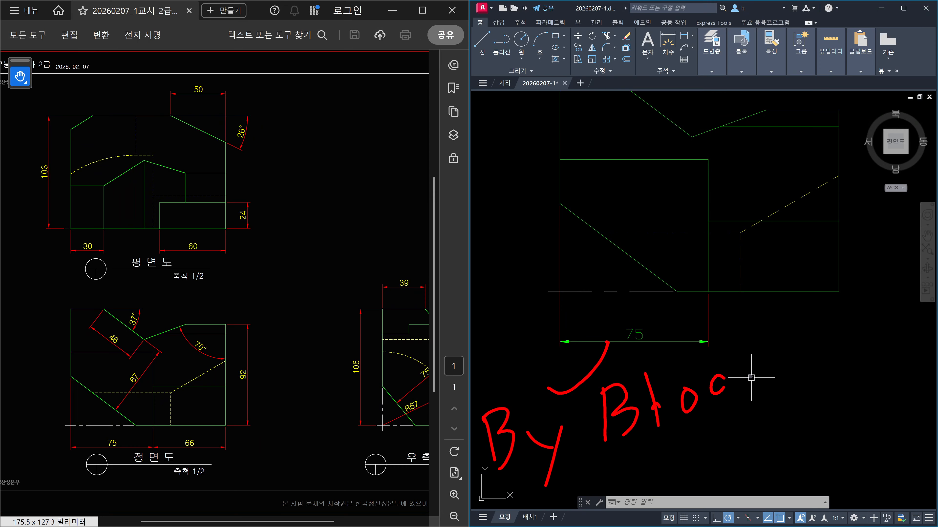
pyautogui.moveTo(738, 336); pyautogui.dragTo(748, 378)
pyautogui.moveTo(769, 349)
pyautogui.mouseDown()
pyautogui.moveTo(751, 366)
pyautogui.moveTo(772, 375)
pyautogui.mouseUp()
pyautogui.moveTo(574, 464); pyautogui.dragTo(806, 395)
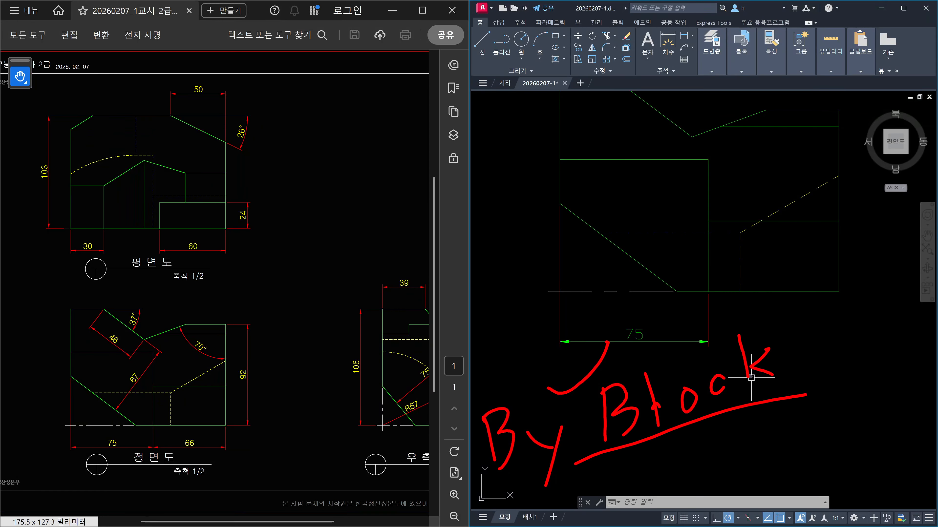
pyautogui.moveTo(568, 229)
pyautogui.mouseDown()
pyautogui.moveTo(560, 335)
pyautogui.moveTo(709, 338)
pyautogui.mouseUp()
pyautogui.moveTo(717, 286); pyautogui.dragTo(711, 353)
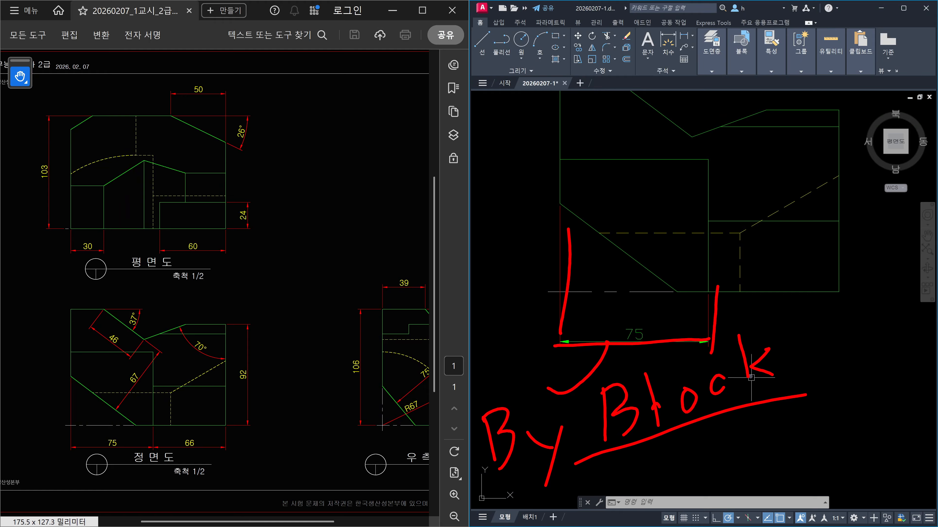
pyautogui.moveTo(644, 351)
pyautogui.mouseDown()
pyautogui.moveTo(557, 192)
pyautogui.moveTo(647, 374)
pyautogui.mouseUp()
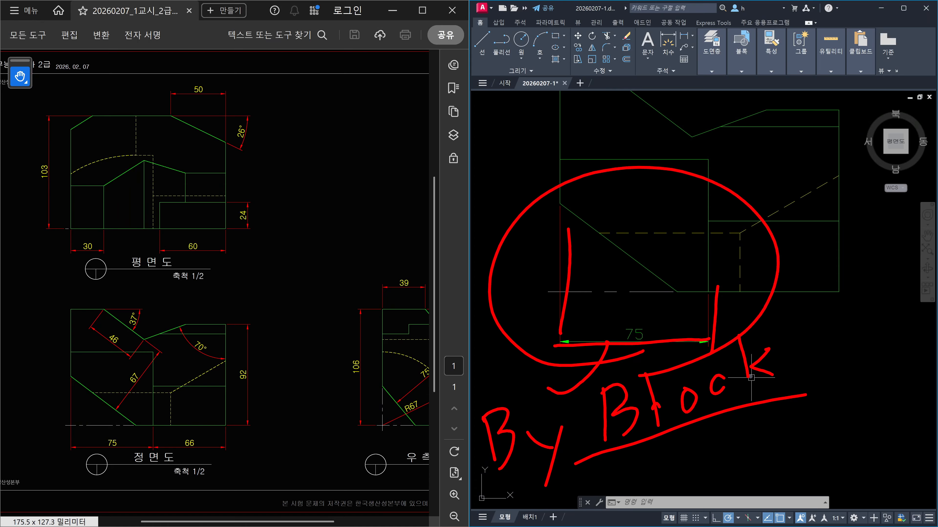
pyautogui.moveTo(590, 462); pyautogui.dragTo(824, 398)
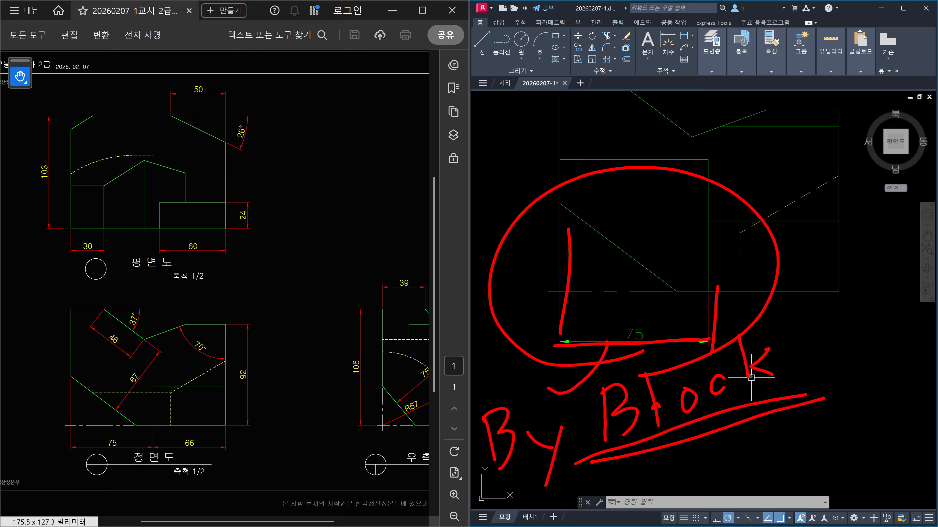
pyautogui.moveTo(470, 221)
pyautogui.mouseDown()
pyautogui.moveTo(543, 259)
pyautogui.moveTo(533, 286)
pyautogui.mouseUp()
pyautogui.moveTo(273, 159)
pyautogui.mouseDown()
pyautogui.moveTo(293, 239)
pyautogui.moveTo(297, 232)
pyautogui.mouseUp()
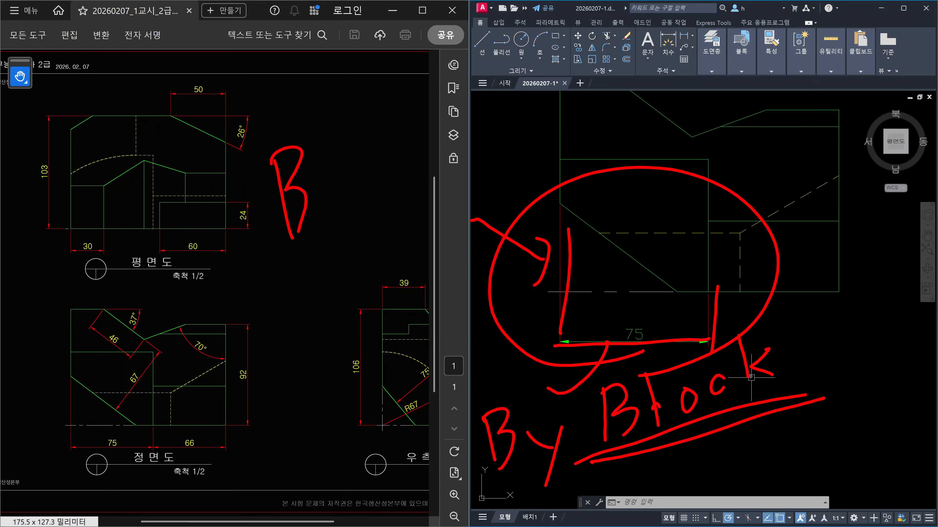
pyautogui.moveTo(322, 182)
pyautogui.mouseDown()
pyautogui.moveTo(358, 197)
pyautogui.moveTo(350, 243)
pyautogui.mouseUp()
pyautogui.moveTo(405, 97); pyautogui.dragTo(455, 166)
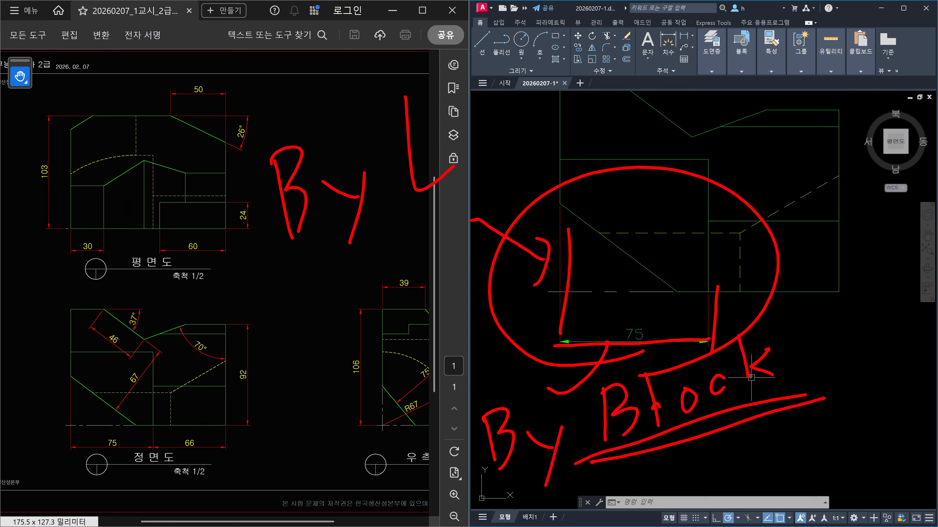
pyautogui.moveTo(489, 127); pyautogui.dragTo(523, 132)
pyautogui.moveTo(536, 108)
pyautogui.mouseDown()
pyautogui.moveTo(549, 125)
pyautogui.moveTo(537, 187)
pyautogui.mouseUp()
pyautogui.moveTo(580, 119)
pyautogui.mouseDown()
pyautogui.moveTo(607, 97)
pyautogui.moveTo(600, 106)
pyautogui.mouseUp()
pyautogui.moveTo(647, 92); pyautogui.dragTo(698, 68)
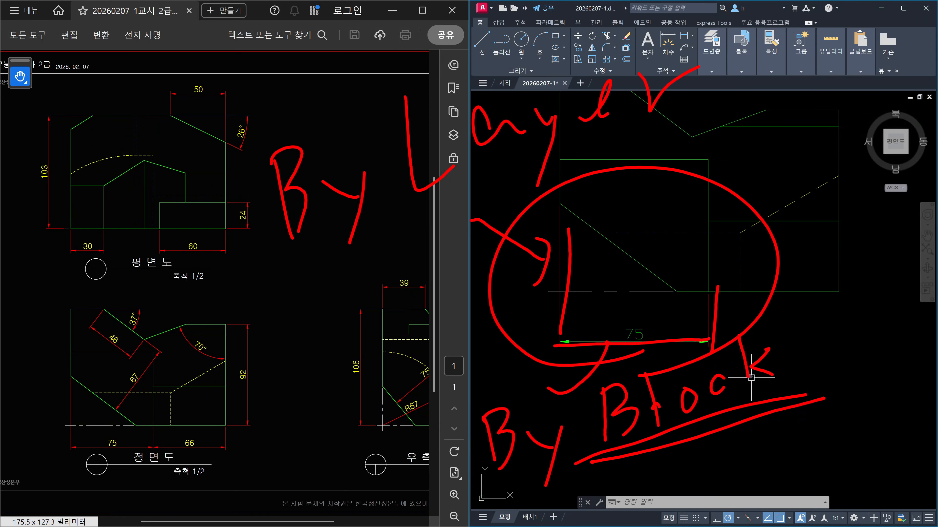
pyautogui.moveTo(354, 226); pyautogui.dragTo(709, 112)
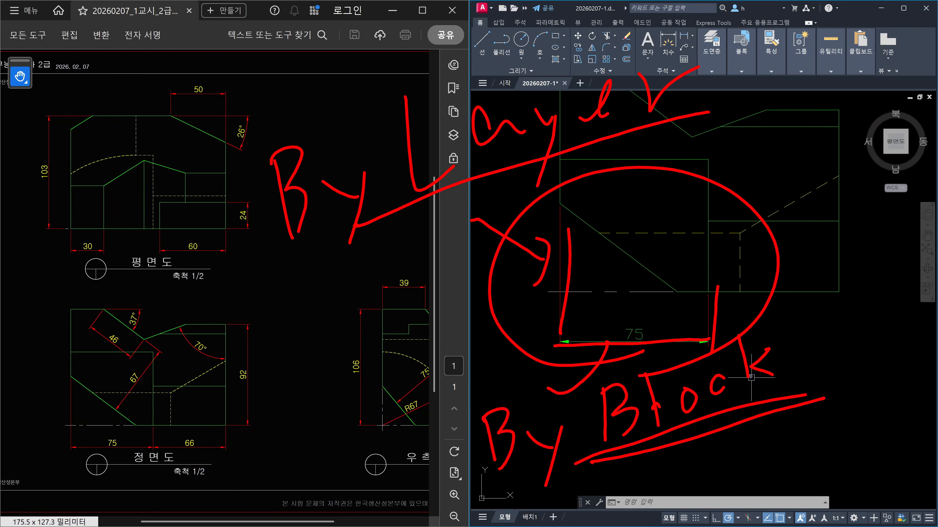
pyautogui.moveTo(504, 485)
pyautogui.mouseDown()
pyautogui.moveTo(718, 416)
pyautogui.moveTo(695, 444)
pyautogui.mouseUp()
pyautogui.moveTo(524, 303); pyautogui.dragTo(439, 353)
pyautogui.moveTo(491, 282)
pyautogui.mouseDown()
pyautogui.moveTo(537, 306)
pyautogui.moveTo(517, 339)
pyautogui.mouseUp()
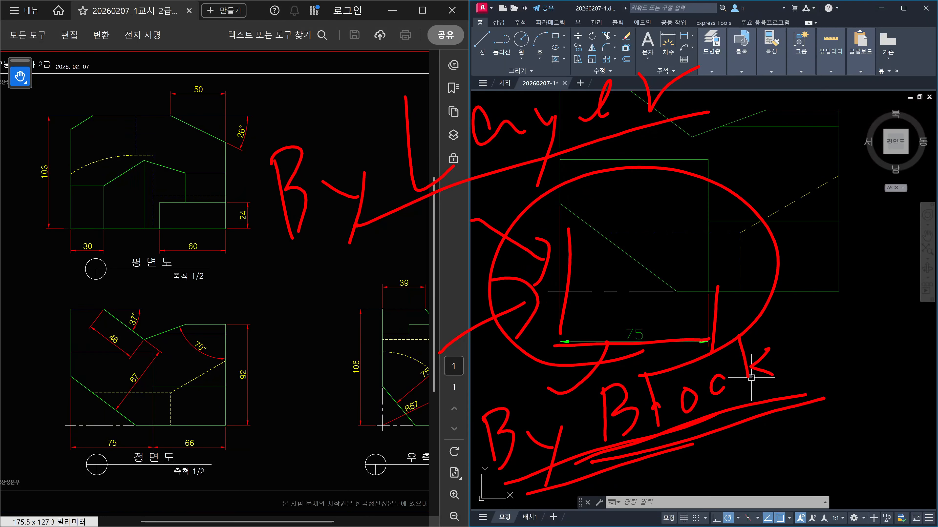
pyautogui.moveTo(509, 486)
pyautogui.mouseDown()
pyautogui.moveTo(577, 461)
pyautogui.moveTo(750, 429)
pyautogui.mouseUp()
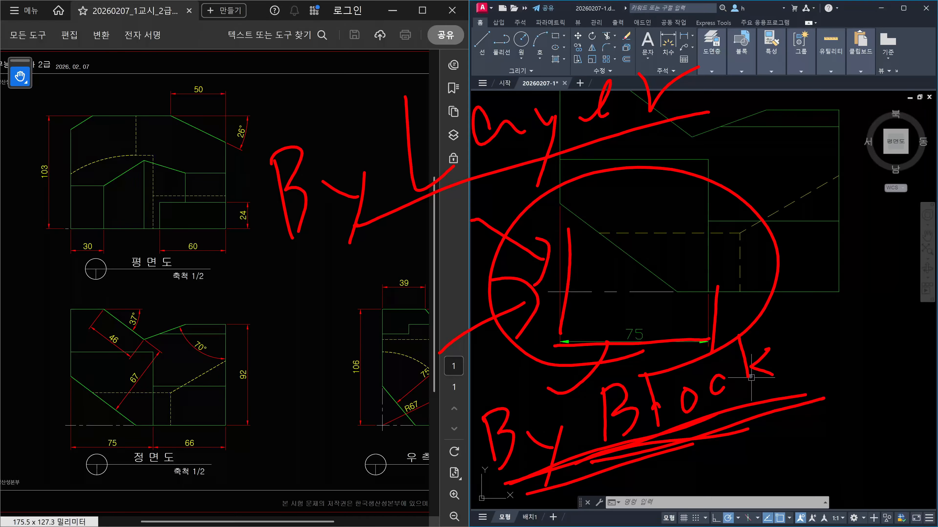
pyautogui.moveTo(599, 467); pyautogui.dragTo(701, 440)
pyautogui.moveTo(673, 349)
pyautogui.mouseDown()
pyautogui.moveTo(653, 364)
pyautogui.moveTo(674, 371)
pyautogui.mouseUp()
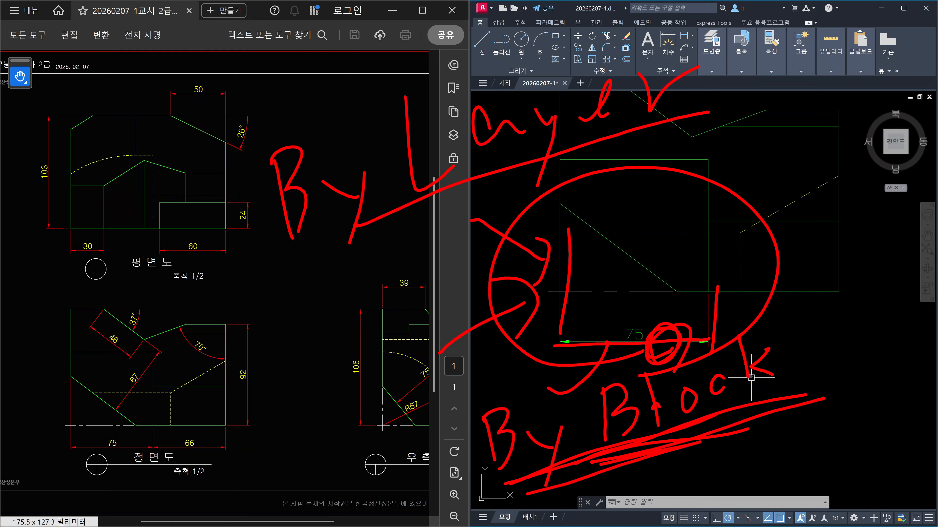
pyautogui.moveTo(251, 276)
pyautogui.mouseDown()
pyautogui.moveTo(242, 318)
pyautogui.moveTo(261, 302)
pyautogui.mouseUp()
pyautogui.moveTo(264, 399); pyautogui.dragTo(297, 436)
pyautogui.moveTo(262, 437)
pyautogui.mouseDown()
pyautogui.moveTo(263, 388)
pyautogui.moveTo(296, 383)
pyautogui.mouseUp()
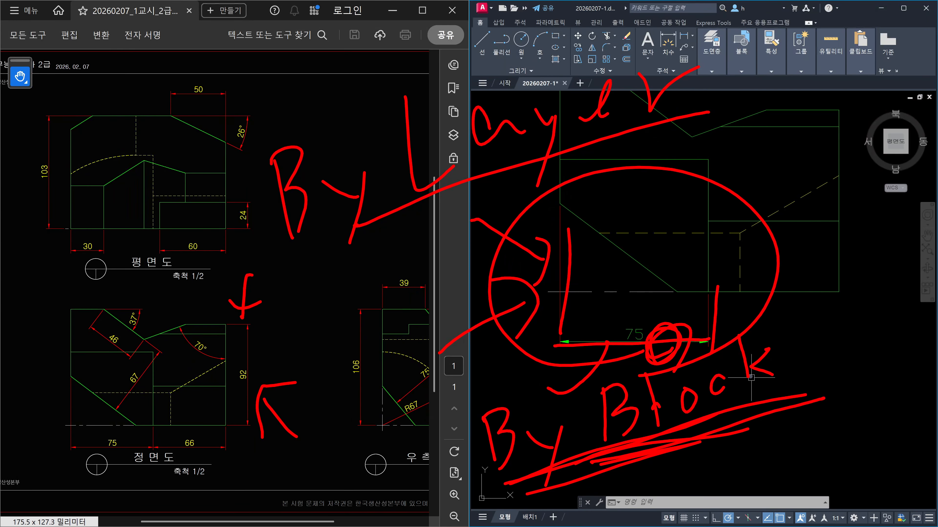
pyautogui.moveTo(261, 387); pyautogui.dragTo(250, 406)
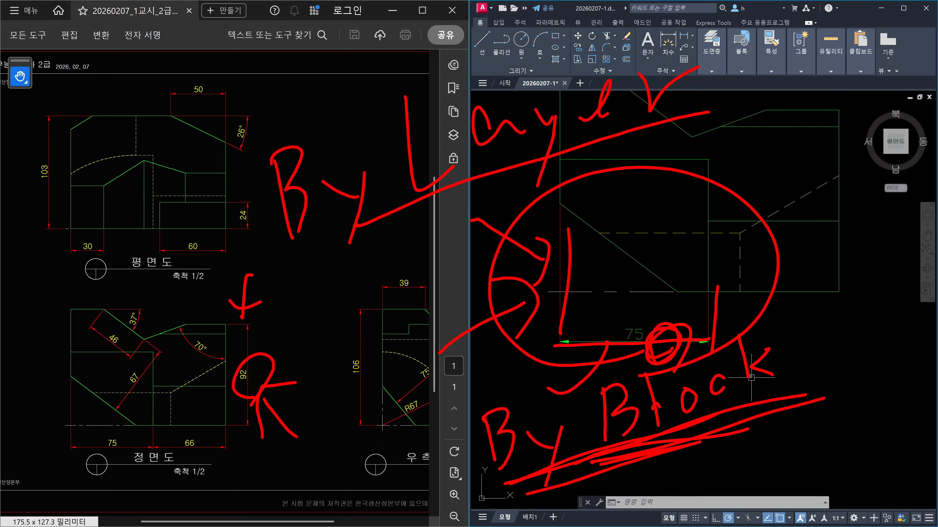
pyautogui.press('Escape')
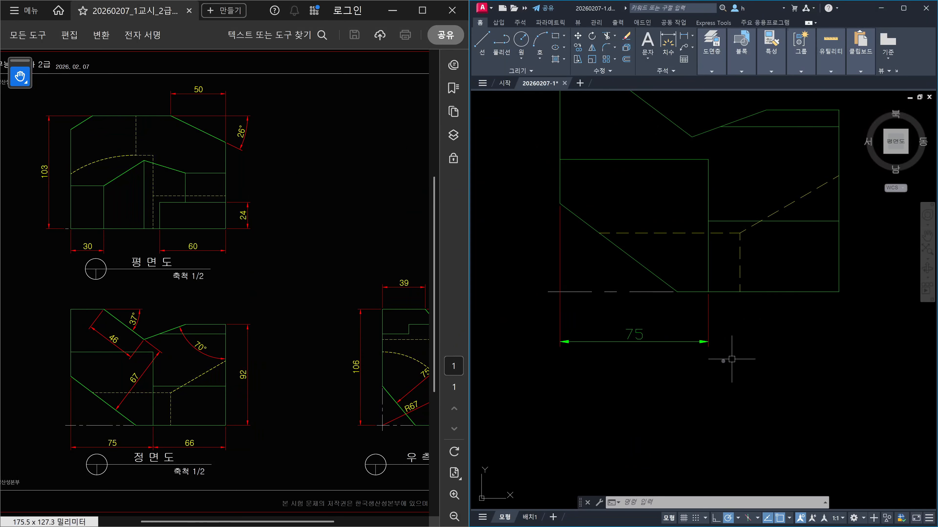
# - Change the object color of the horizontal dimension below the front view to magenta
pyautogui.click(678, 354)
pyautogui.click(659, 339)
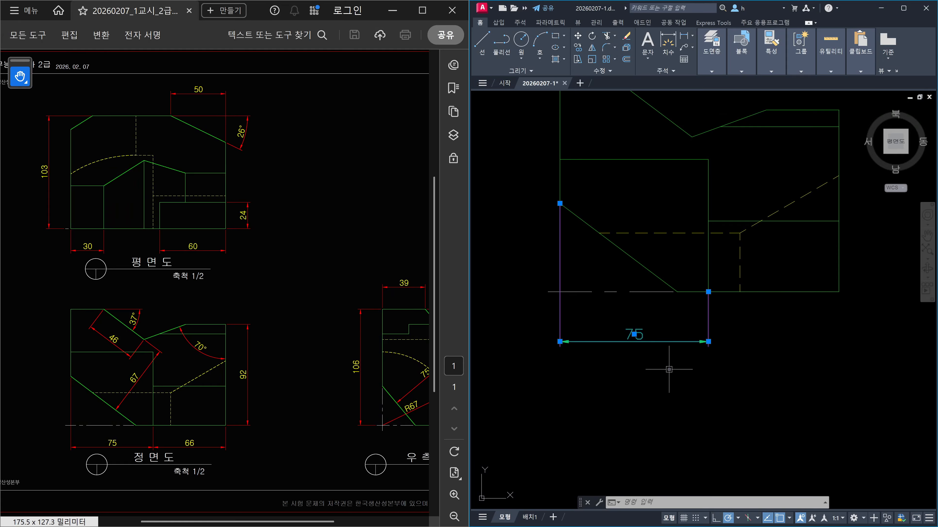
pyautogui.click(664, 356)
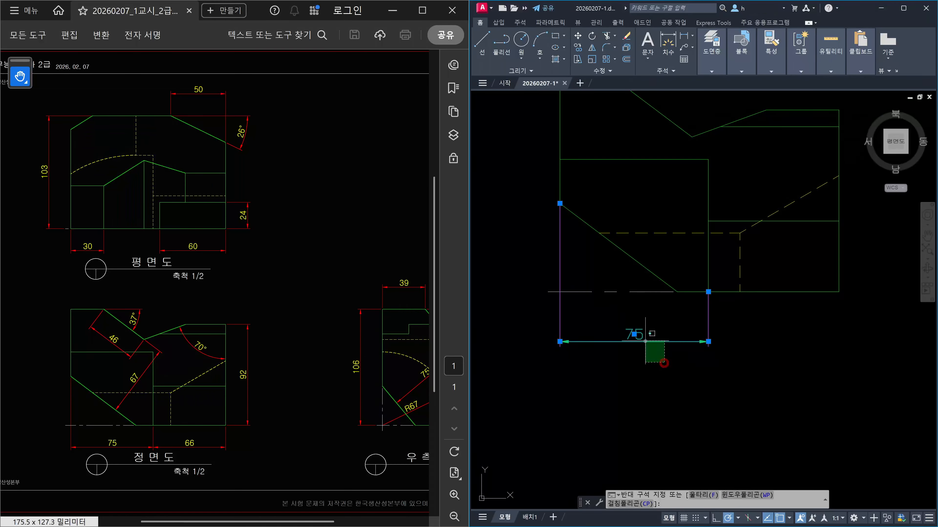
pyautogui.click(776, 72)
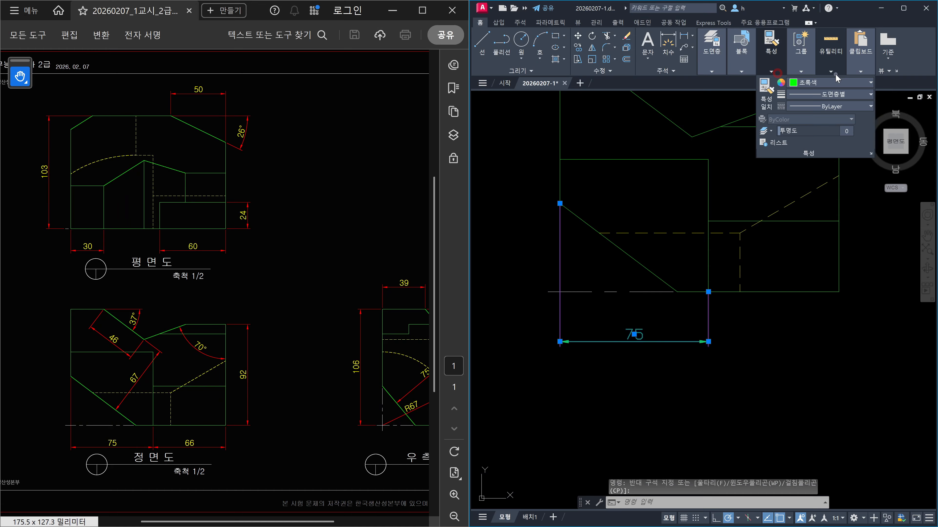
pyautogui.click(838, 83)
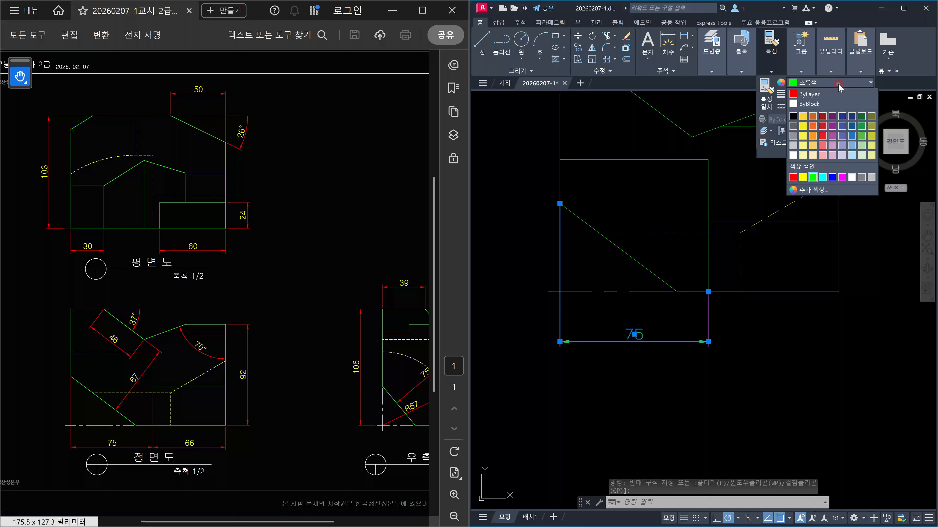
pyautogui.click(842, 178)
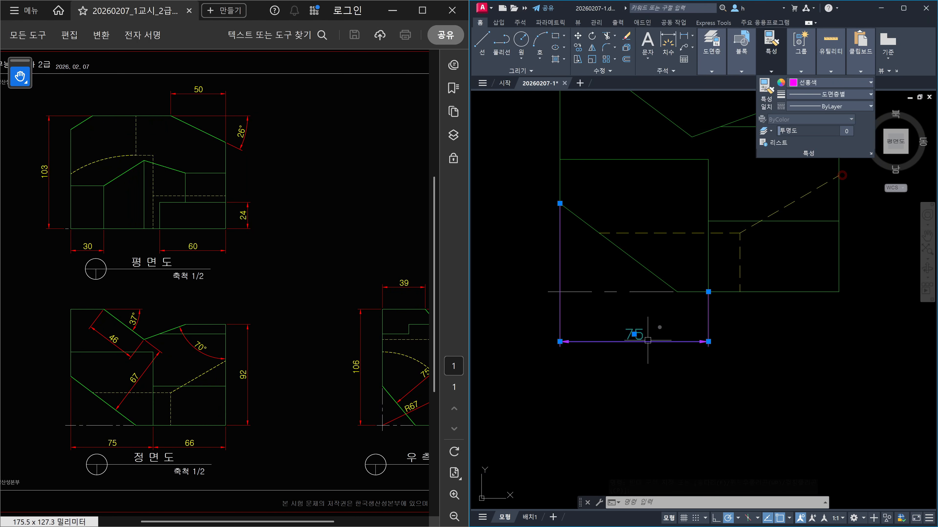
pyautogui.press('Escape')
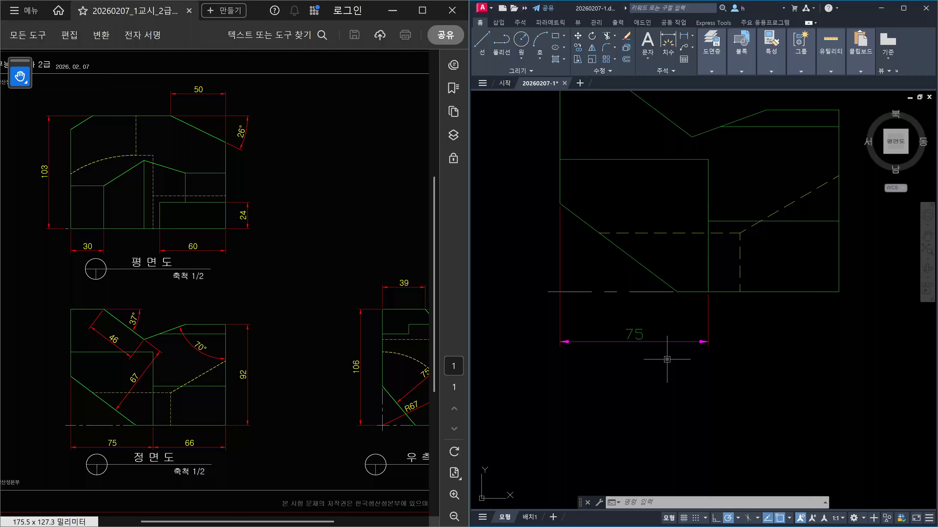
# - Delete the horizontal dimension below the front view
pyautogui.click(666, 359)
pyautogui.click(653, 334)
pyautogui.press('Delete')
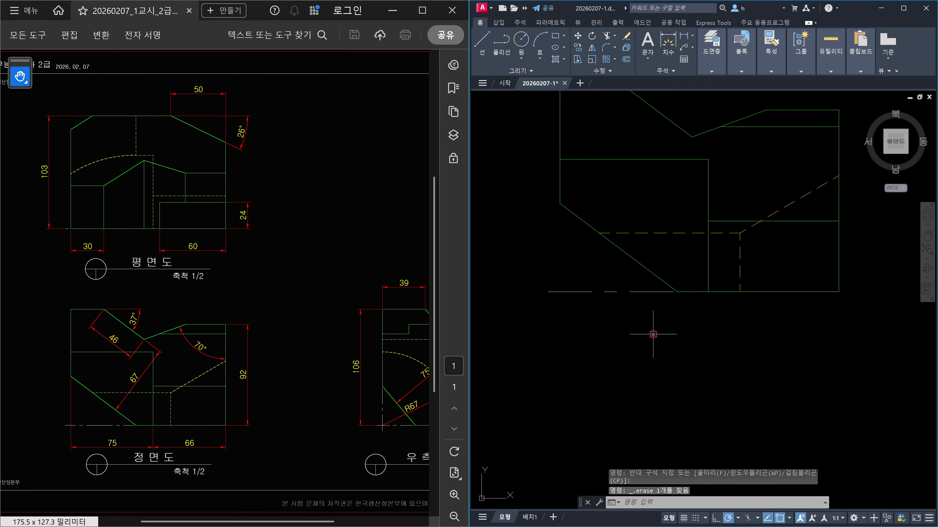
pyautogui.press('Escape')
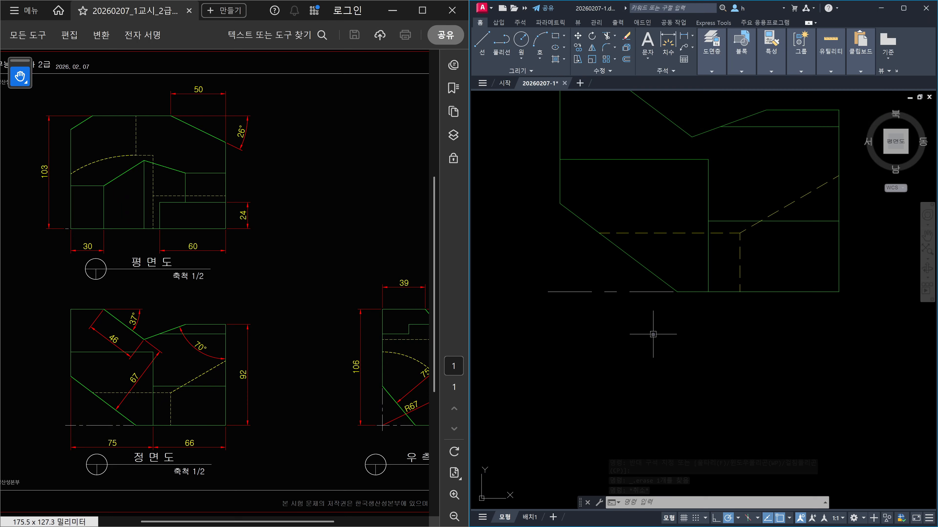
# - Open the ISO-25 dimension style for modification and set the extension line color to ByBlock
pyautogui.write('d')
pyautogui.press('Return')
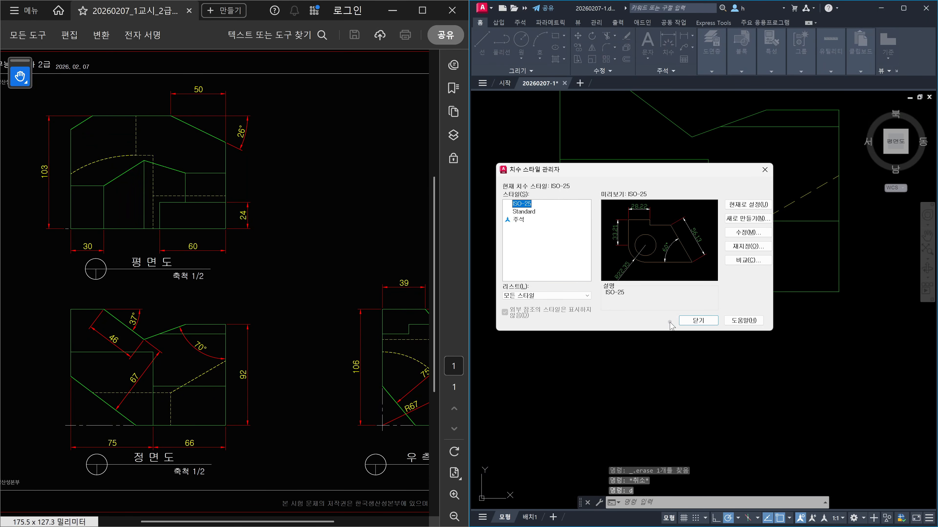
pyautogui.click(752, 233)
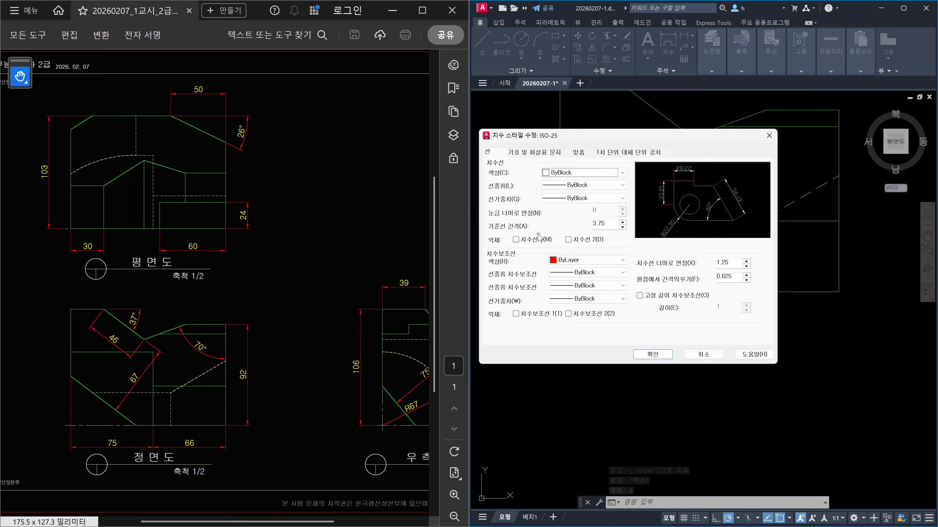
pyautogui.click(567, 259)
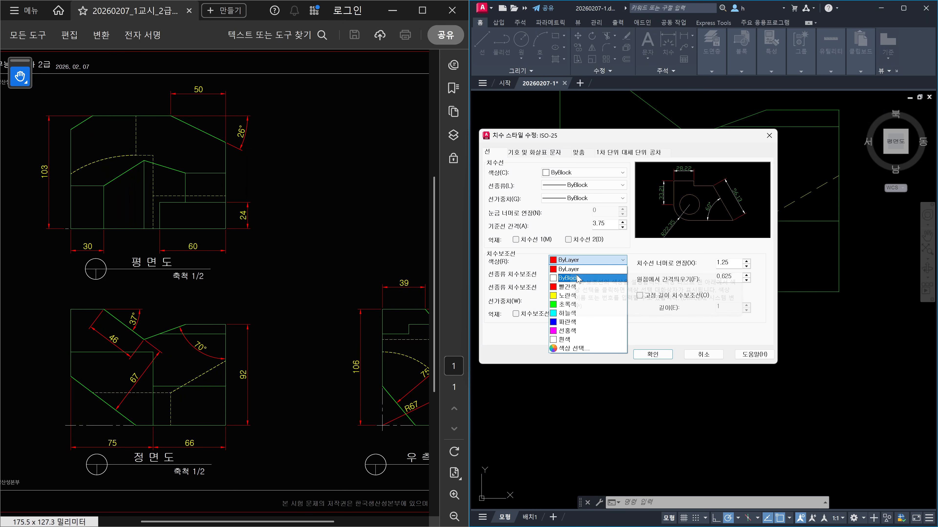
pyautogui.click(576, 276)
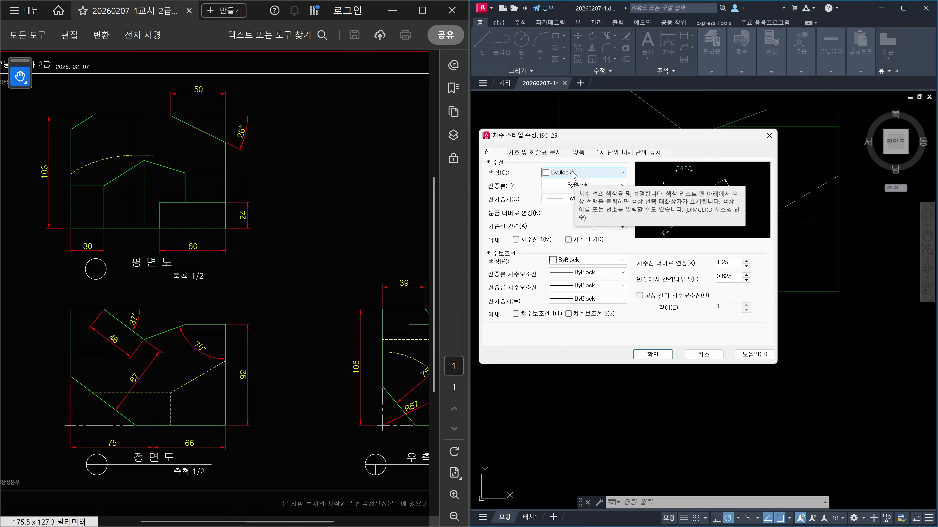
# - Examine the ISO-25 style's settings for extension beyond the dimension line and offset from the origin
pyautogui.click(733, 264)
pyautogui.doubleClick(736, 277)
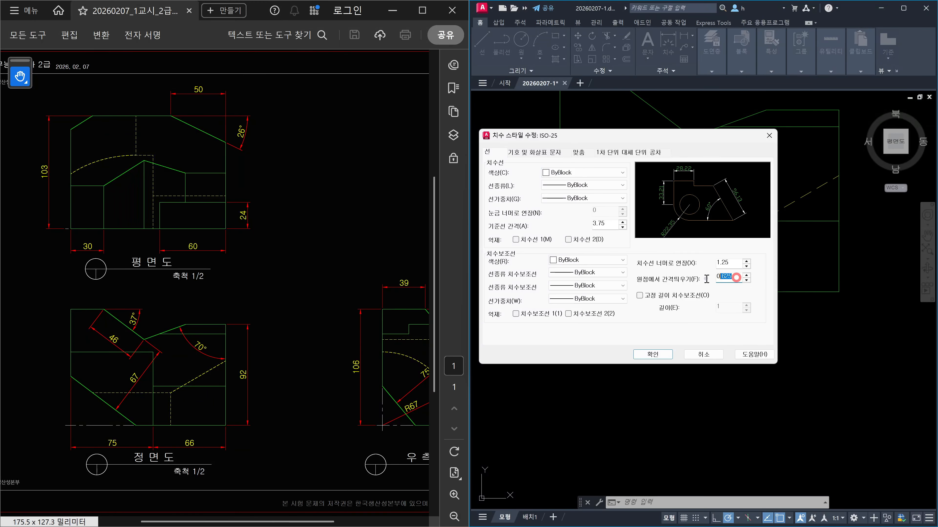
pyautogui.doubleClick(728, 262)
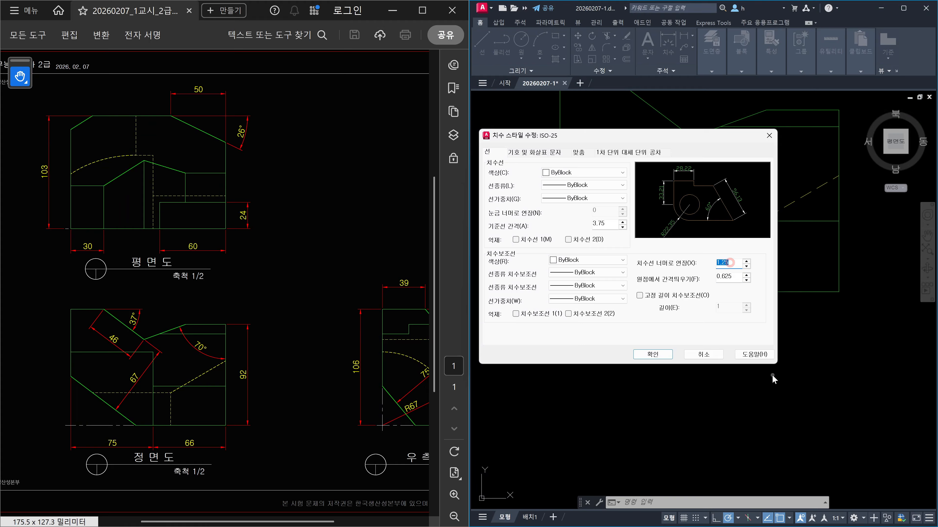
pyautogui.doubleClick(737, 277)
pyautogui.moveTo(733, 263); pyautogui.dragTo(707, 266)
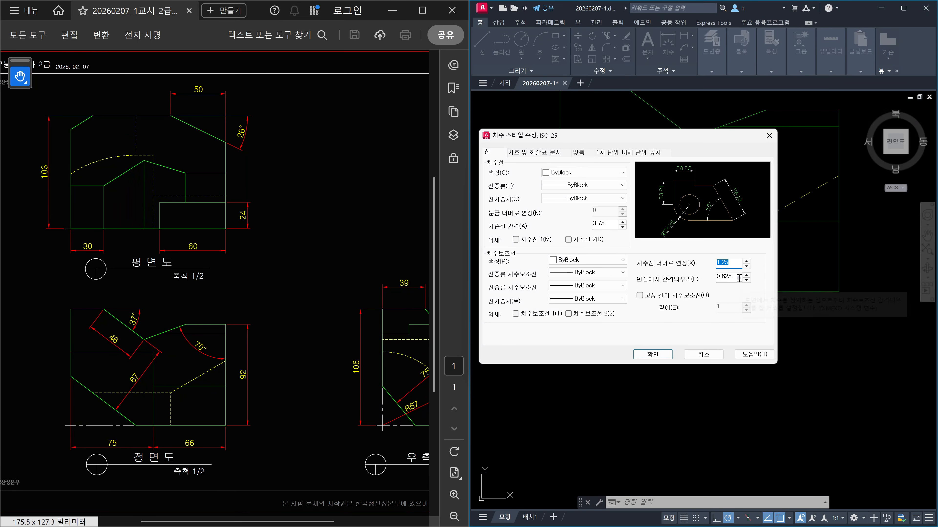
pyautogui.moveTo(738, 278); pyautogui.dragTo(679, 284)
pyautogui.moveTo(736, 263); pyautogui.dragTo(689, 266)
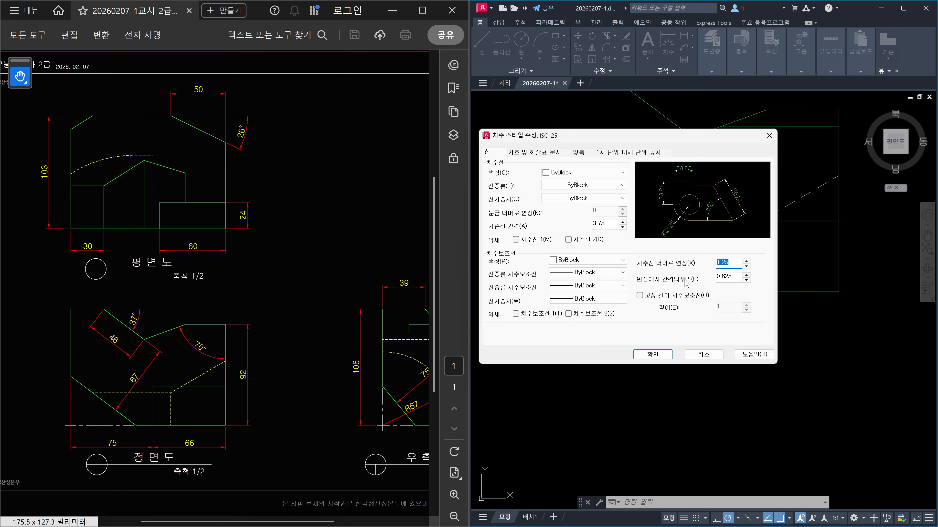
pyautogui.click(733, 277)
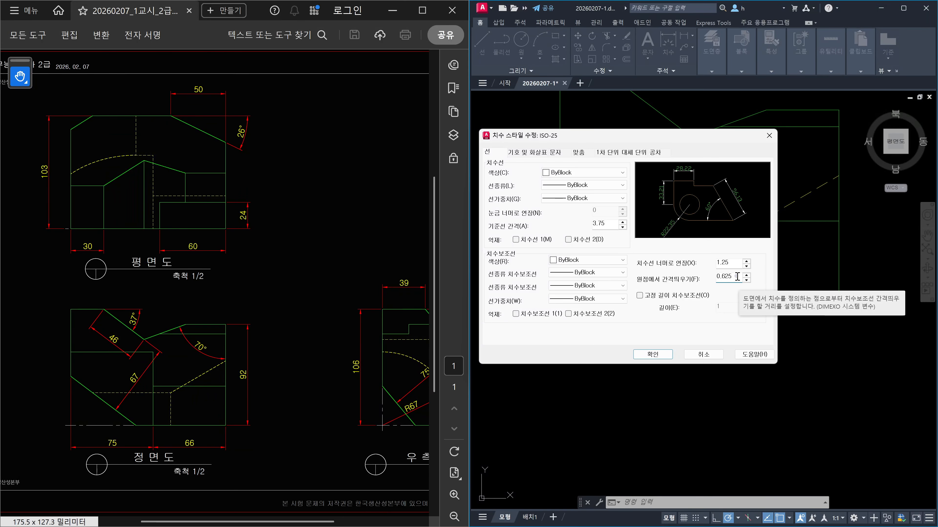
pyautogui.doubleClick(737, 276)
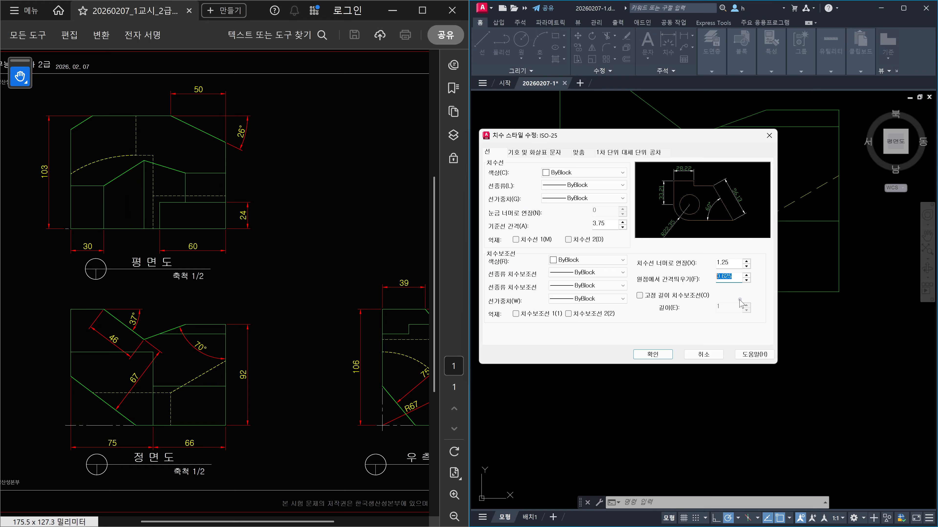
pyautogui.click(737, 261)
pyautogui.click(731, 278)
pyautogui.click(731, 260)
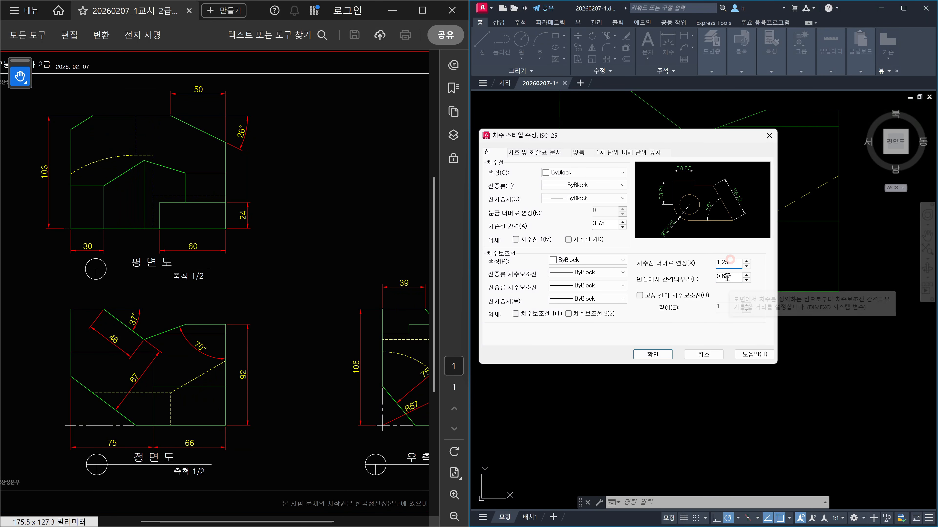
pyautogui.doubleClick(734, 264)
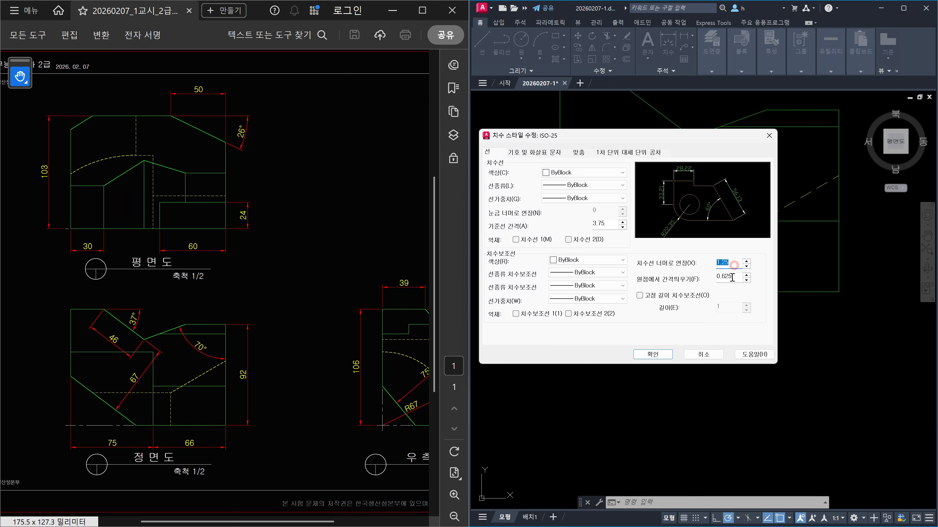
pyautogui.doubleClick(731, 277)
# - Review the ISO-25 style's arrow size and set the center mark to none (없음)
pyautogui.click(529, 155)
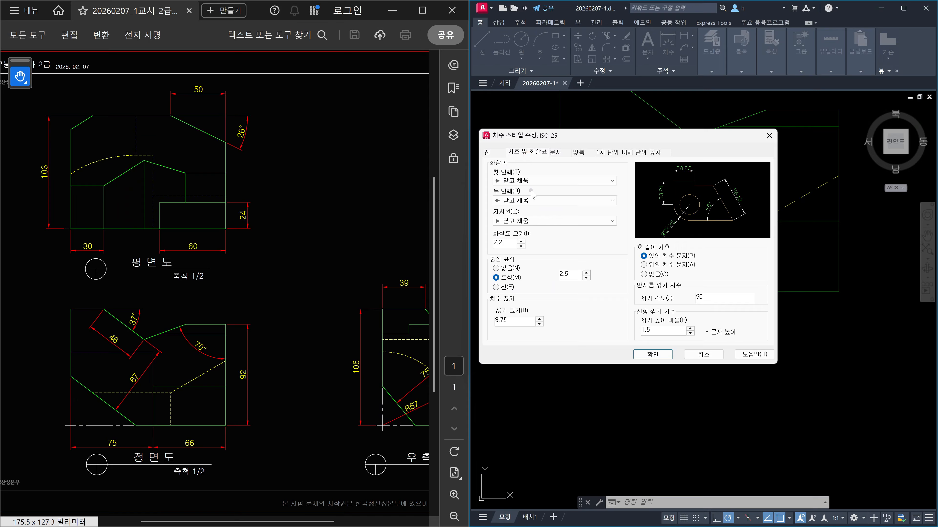
pyautogui.click(509, 244)
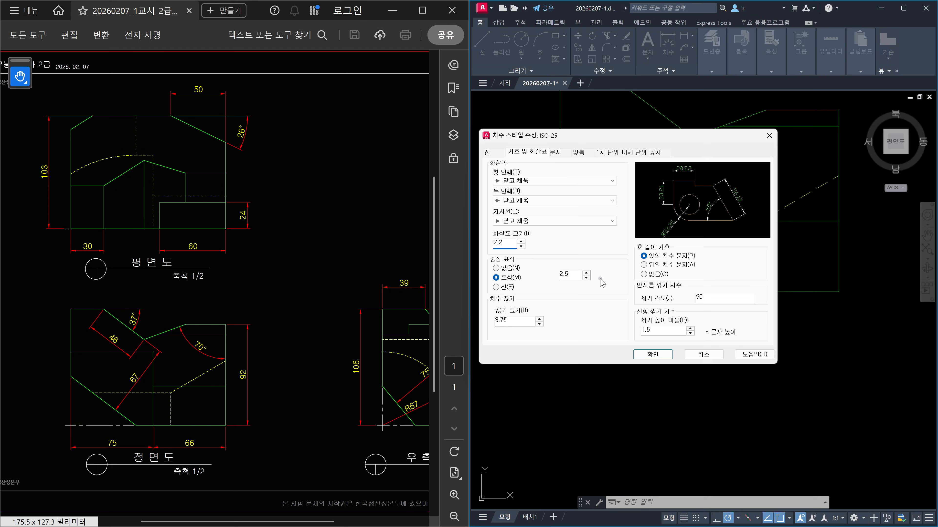
pyautogui.doubleClick(507, 245)
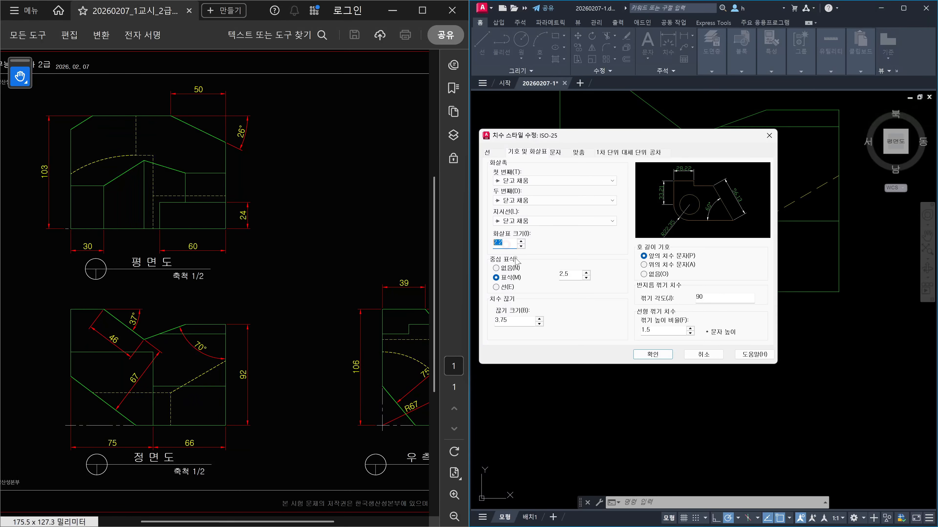
pyautogui.click(508, 244)
pyautogui.click(496, 268)
pyautogui.click(497, 278)
pyautogui.click(496, 269)
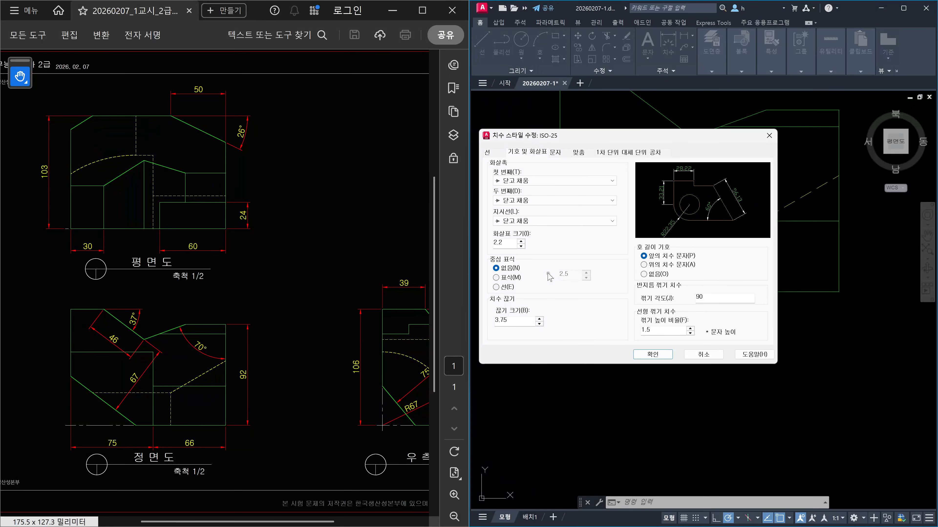
# - Change the Standard text style's font to 굴림 and set the dimension text color to yellow (노란색)
pyautogui.click(555, 153)
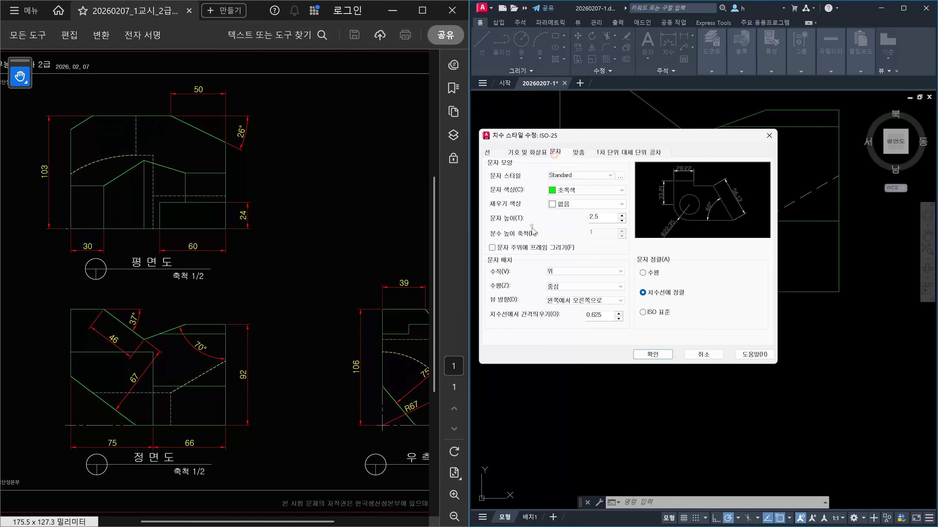
pyautogui.click(619, 177)
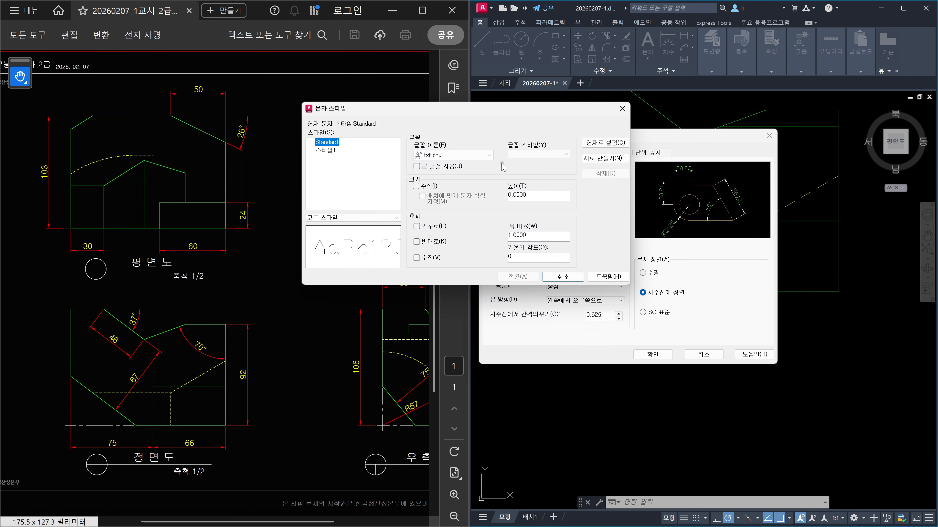
pyautogui.click(489, 156)
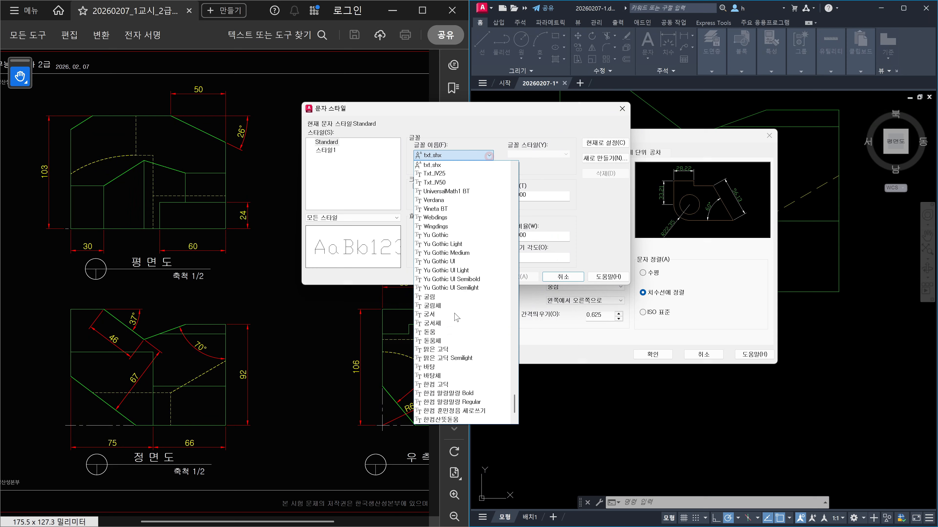
pyautogui.click(451, 297)
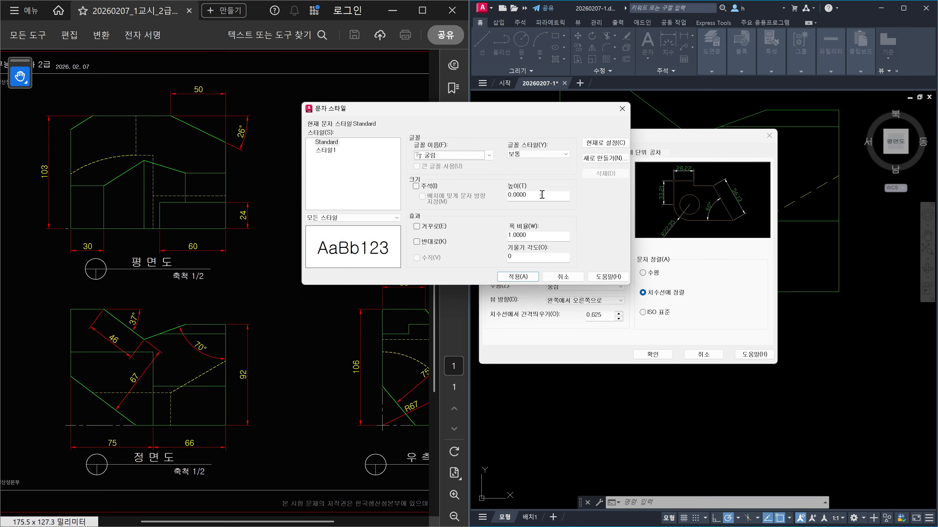
pyautogui.click(518, 277)
pyautogui.click(563, 276)
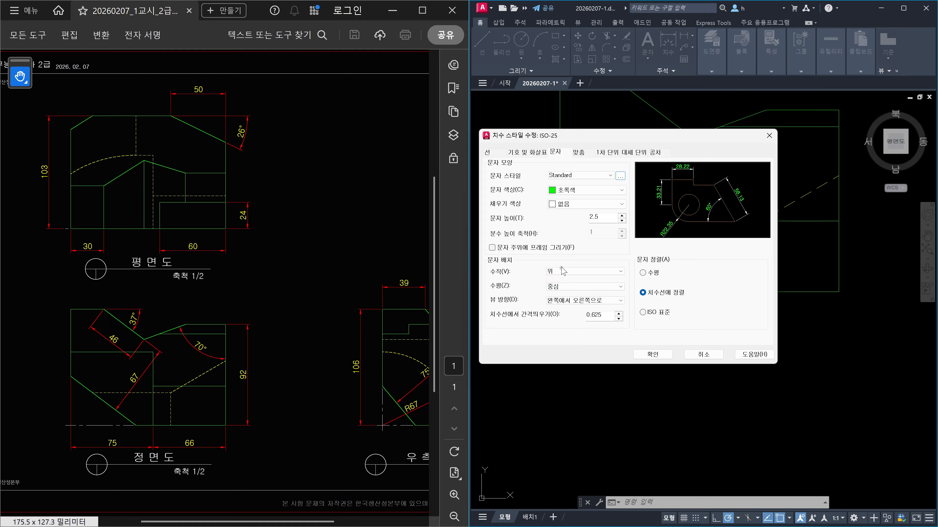
pyautogui.click(595, 190)
pyautogui.click(581, 226)
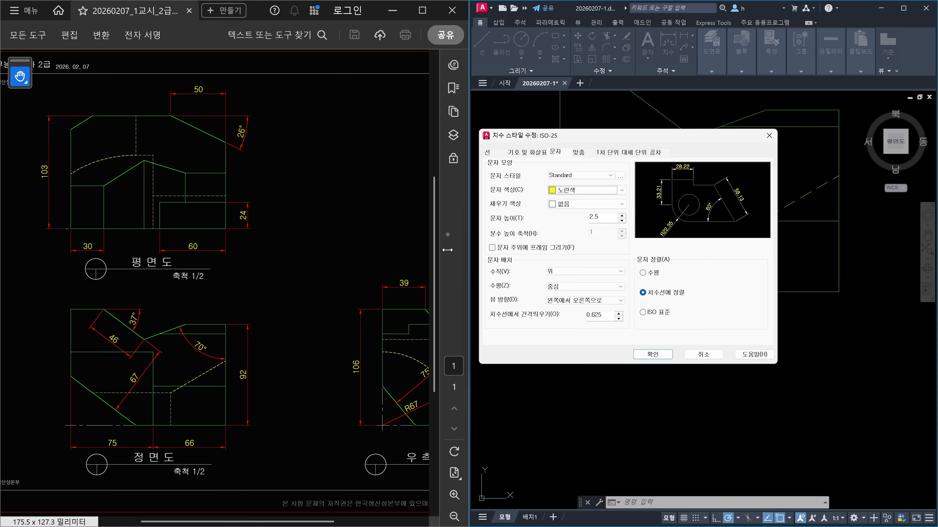
# - Review the ISO-25 style's line, arrow, fit and text settings
pyautogui.click(491, 156)
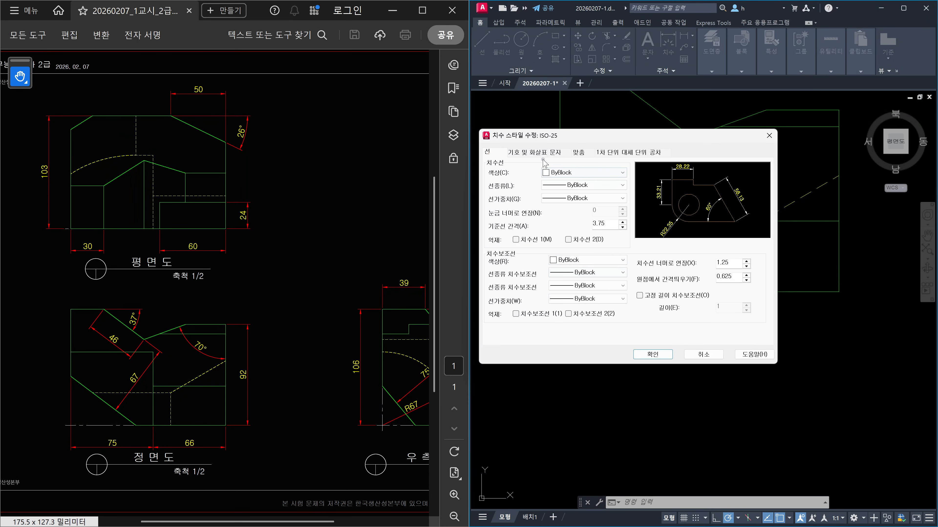
pyautogui.click(520, 152)
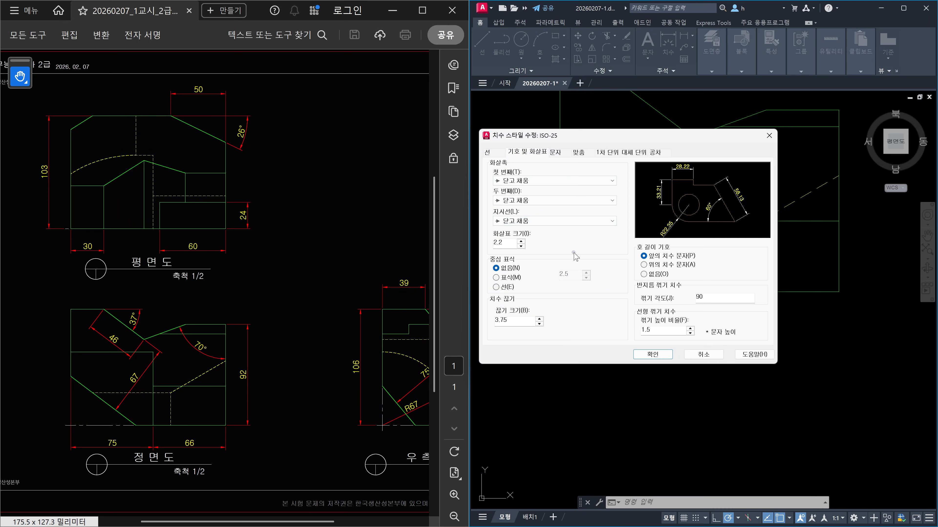
pyautogui.click(492, 156)
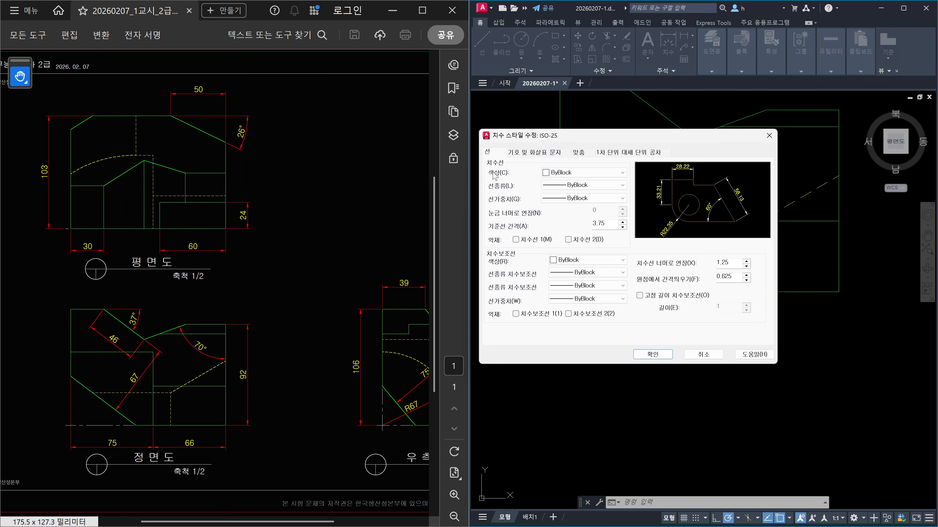
pyautogui.click(579, 153)
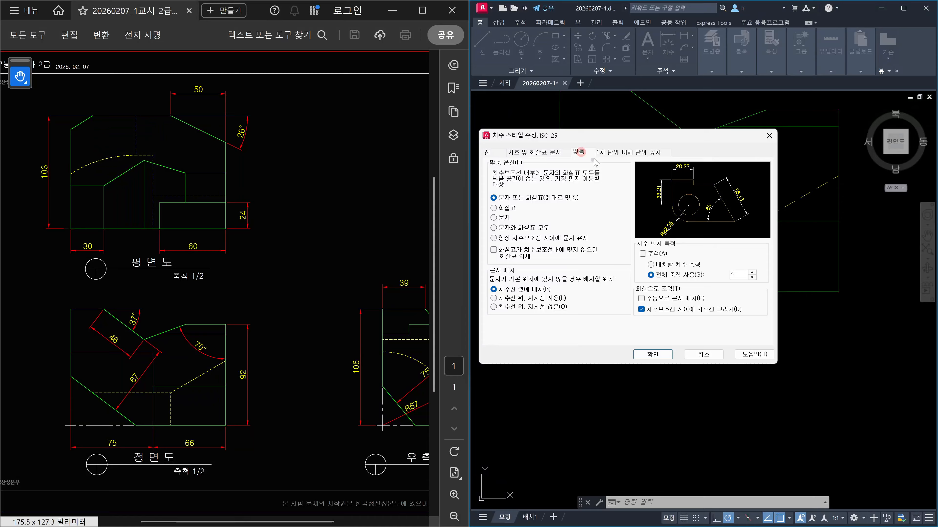
pyautogui.click(540, 155)
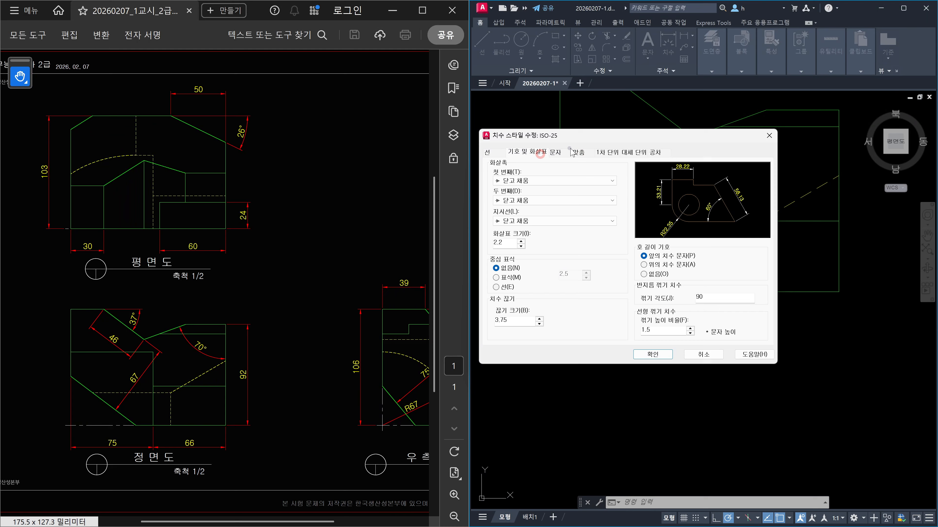
pyautogui.click(561, 152)
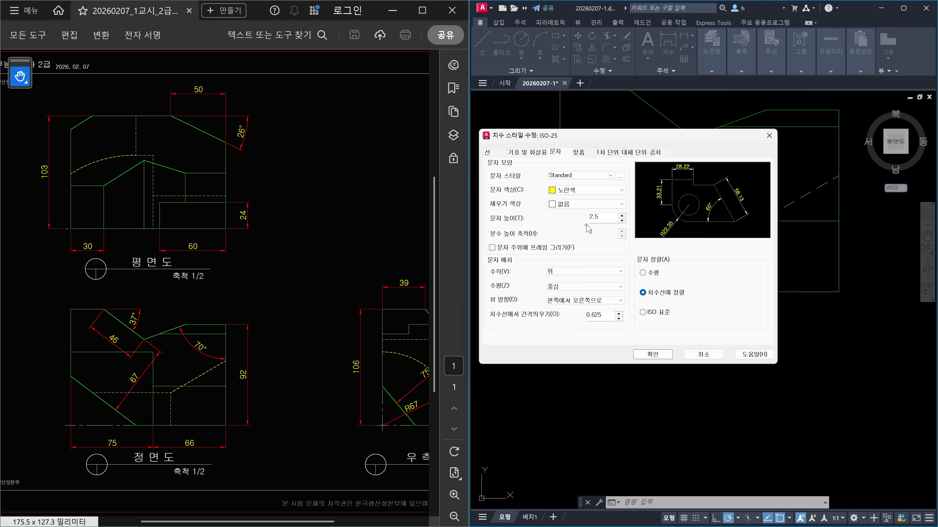
pyautogui.click(581, 155)
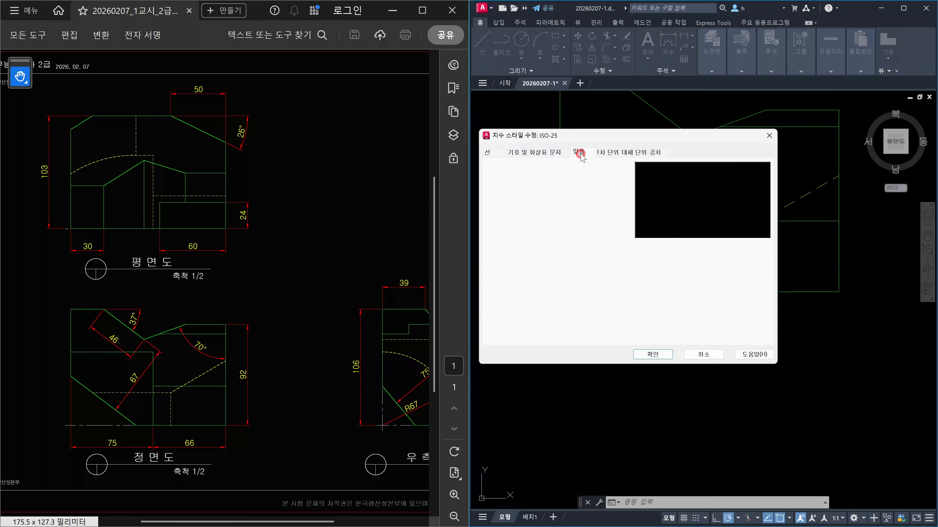
pyautogui.click(555, 153)
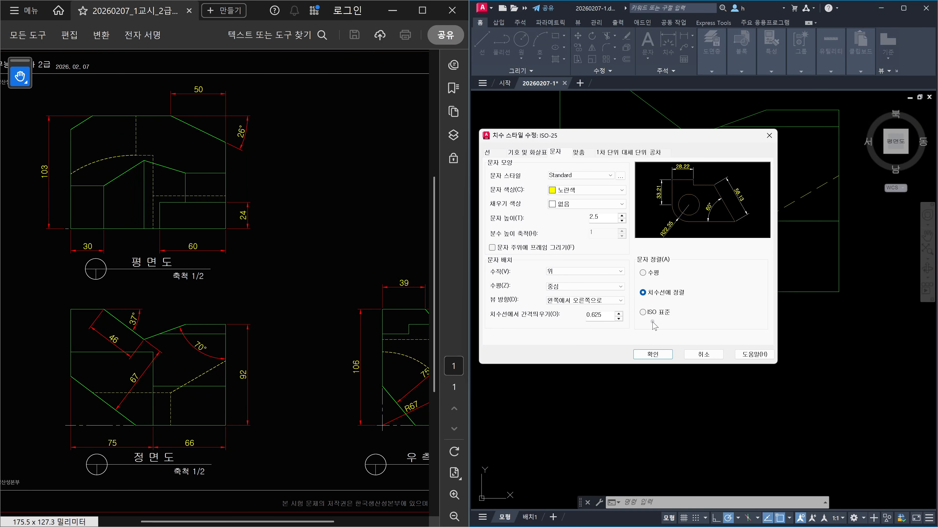
# - Examine the ISO-25 style's fit options for text and arrows and its overall dimension scale
pyautogui.click(582, 155)
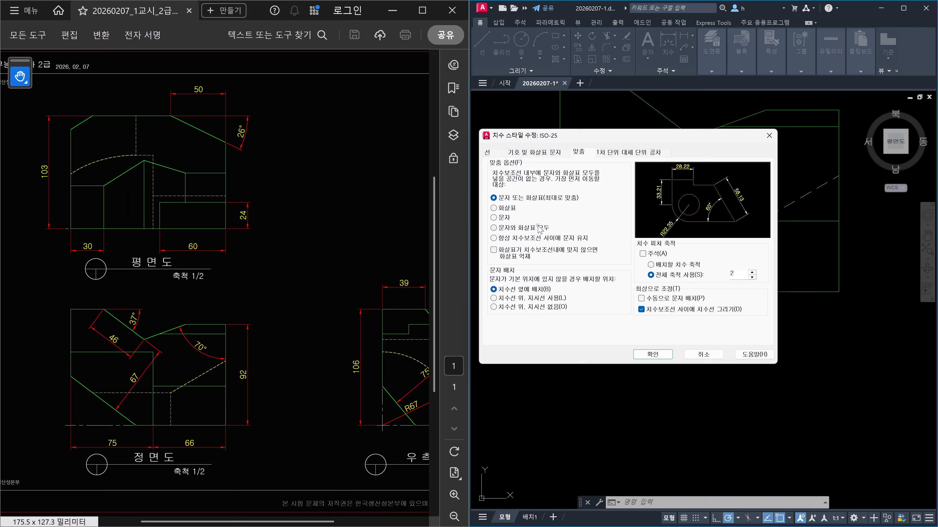
pyautogui.click(493, 208)
pyautogui.click(493, 198)
pyautogui.doubleClick(735, 274)
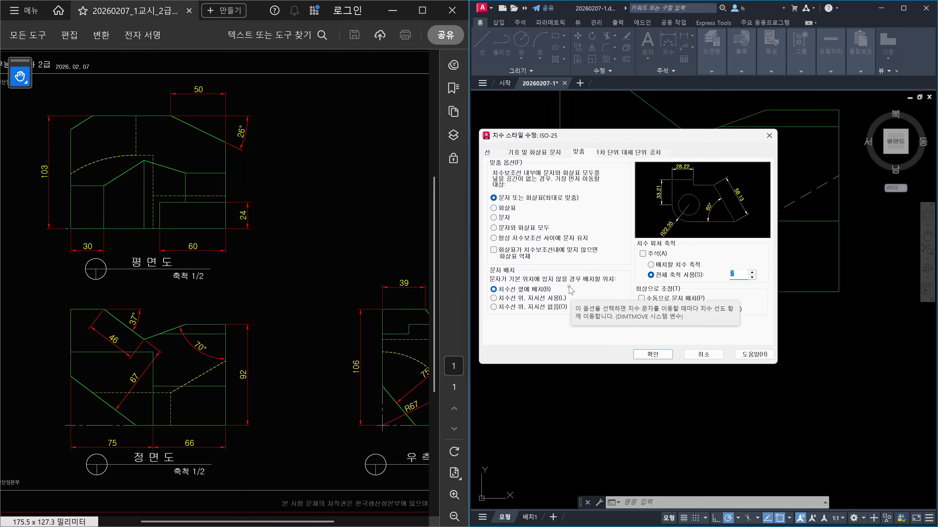
pyautogui.click(743, 273)
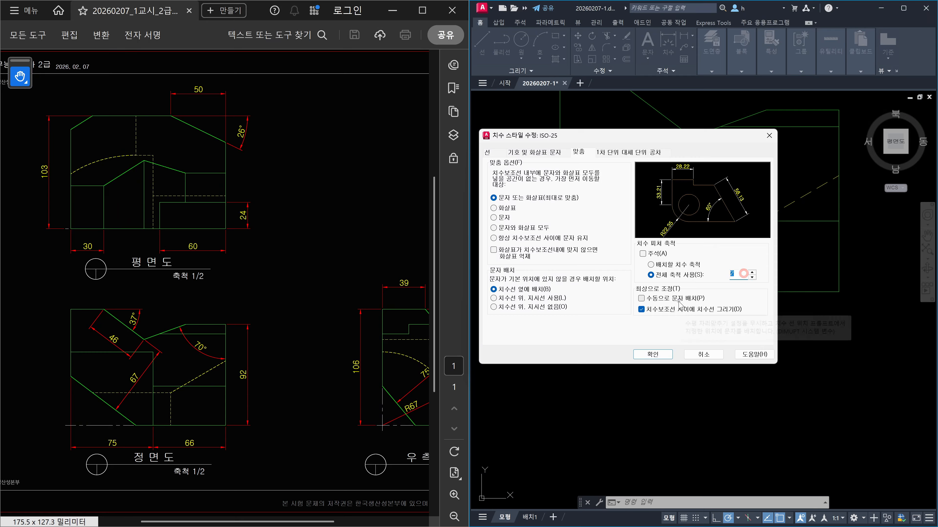
pyautogui.doubleClick(745, 273)
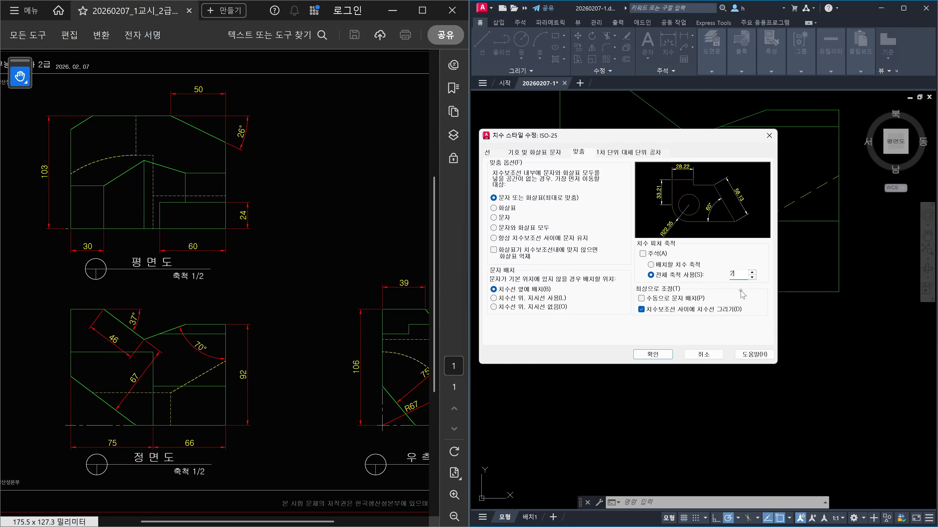
# - Set the ISO-25 style's linear dimension precision to 0.00000000 in its primary units
pyautogui.click(609, 154)
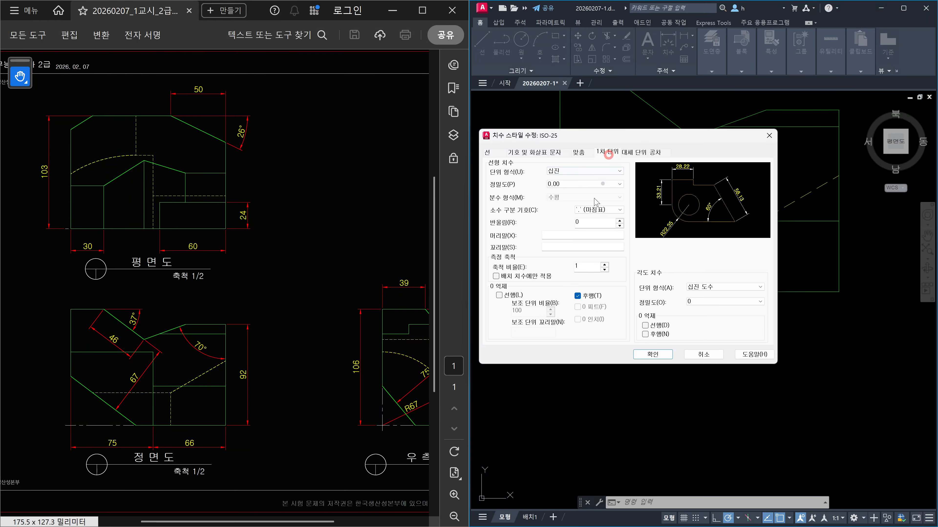
pyautogui.click(575, 184)
pyautogui.click(570, 238)
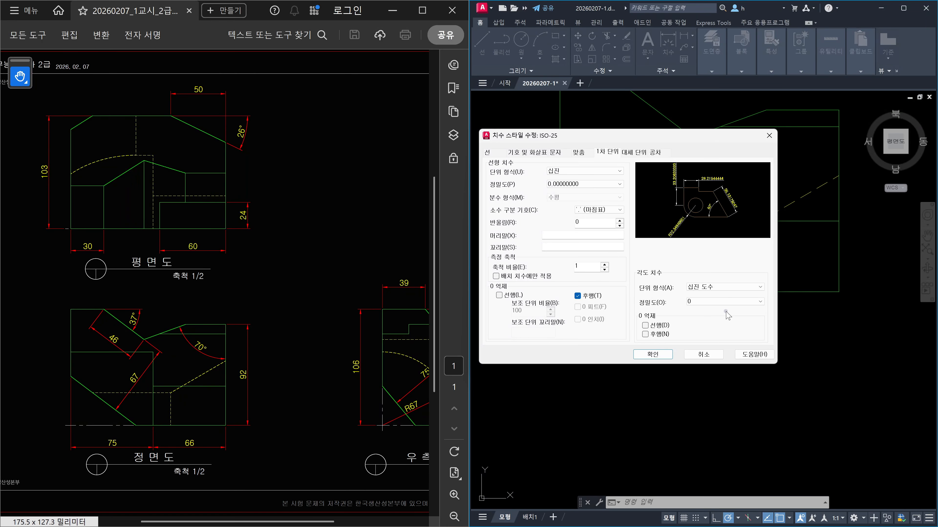
# - Set the ISO-25 style's angular precision to 0.00000000, suppress trailing zeros for angles, and save the style
pyautogui.click(730, 303)
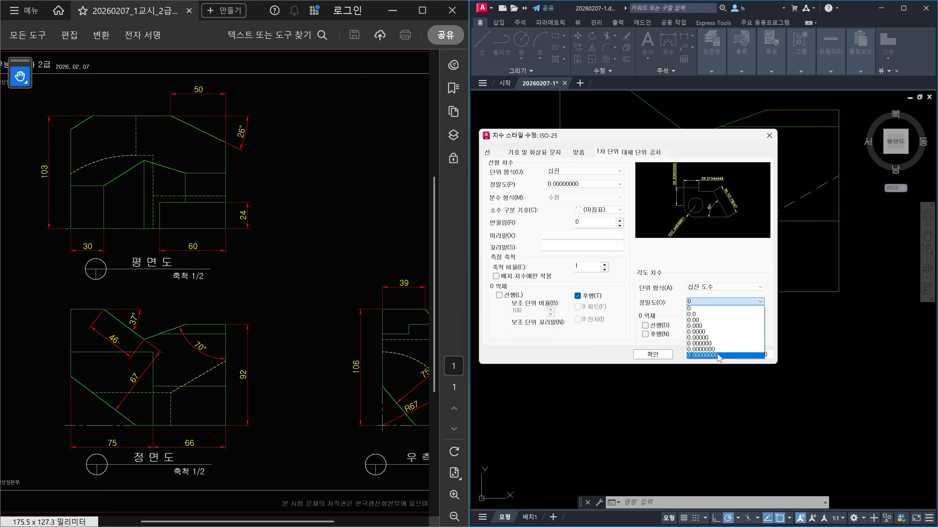
pyautogui.click(697, 309)
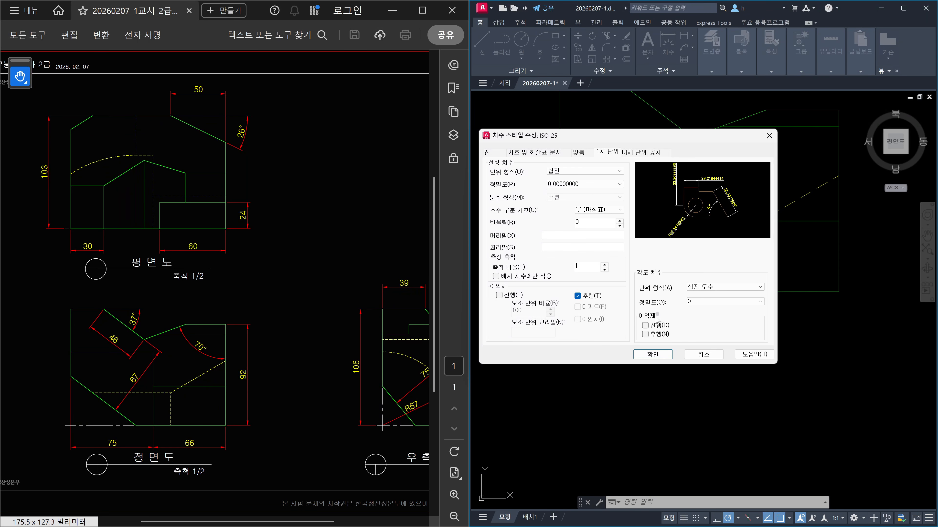
pyautogui.click(707, 302)
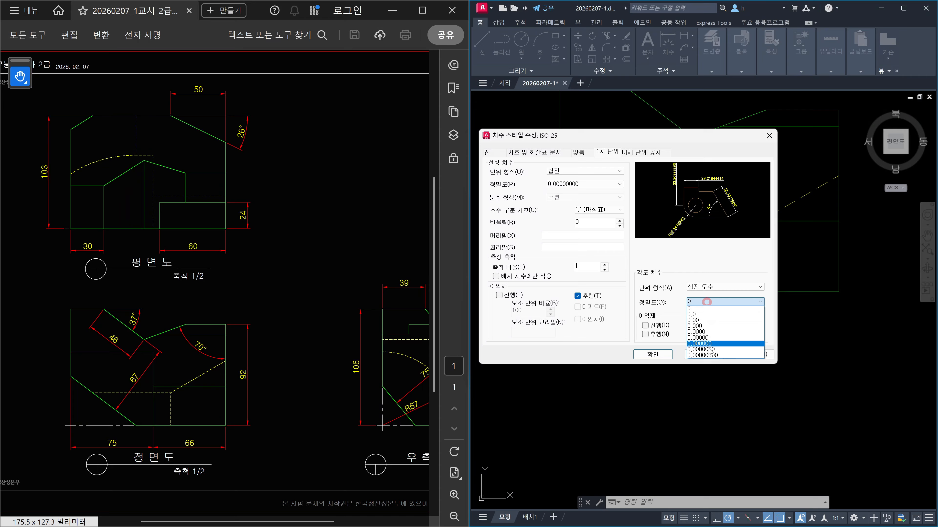
pyautogui.click(710, 355)
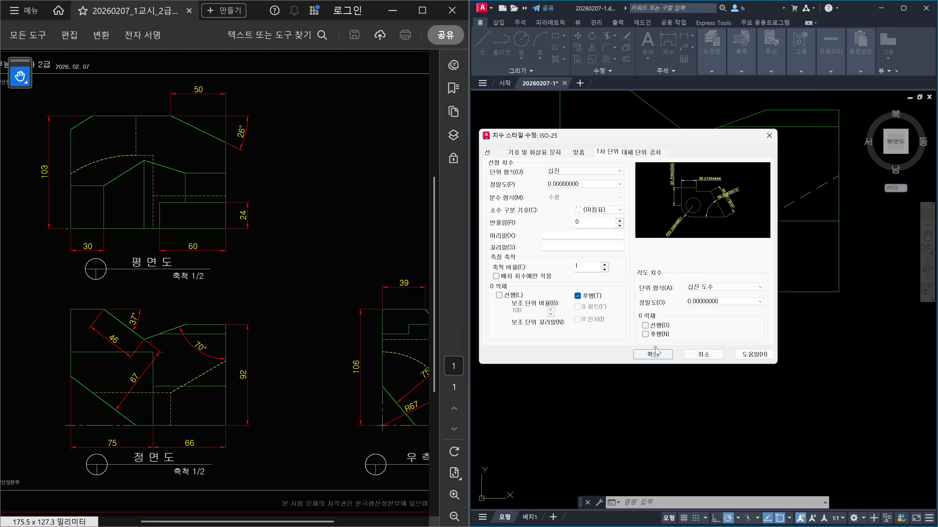
pyautogui.click(645, 335)
pyautogui.click(648, 355)
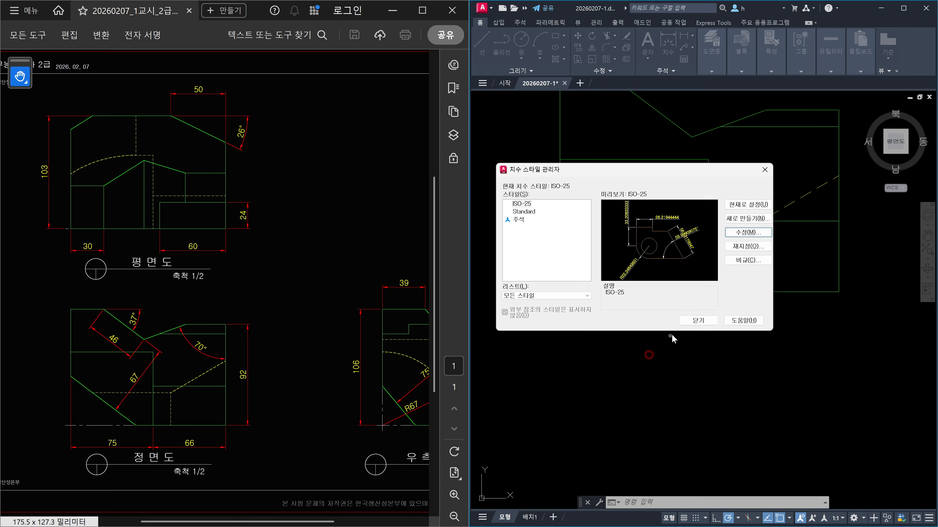
pyautogui.click(698, 320)
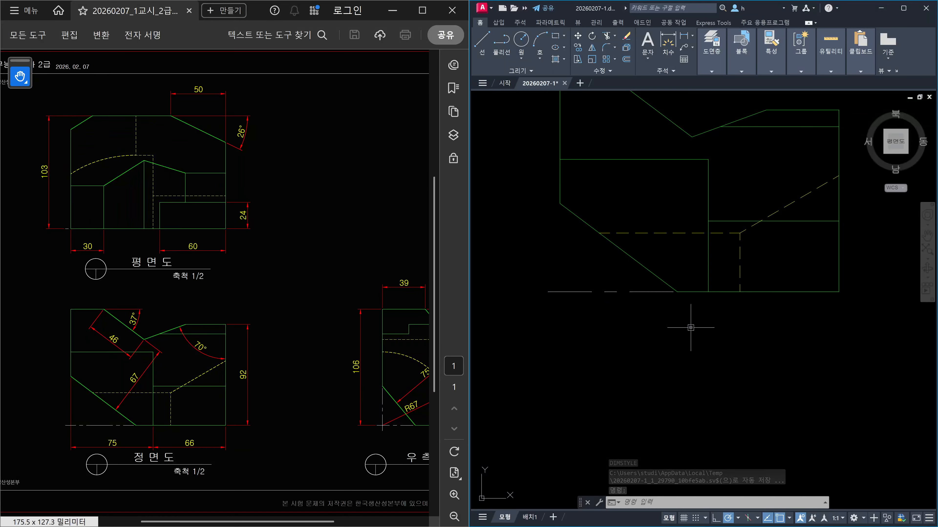
# - Create a dimension style named 치수보조선1 없음 based on ISO-25, with extension line 1 suppressed
pyautogui.write('d')
pyautogui.press('Return')
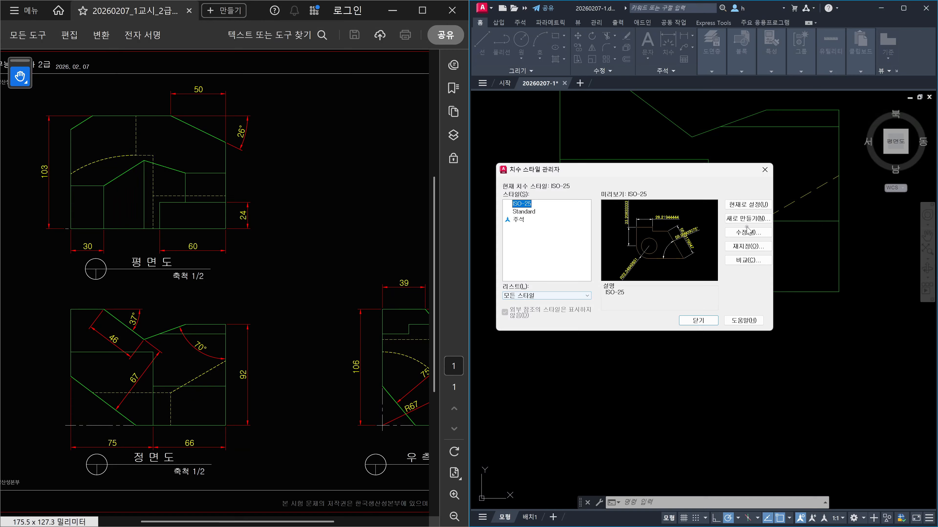
pyautogui.click(752, 221)
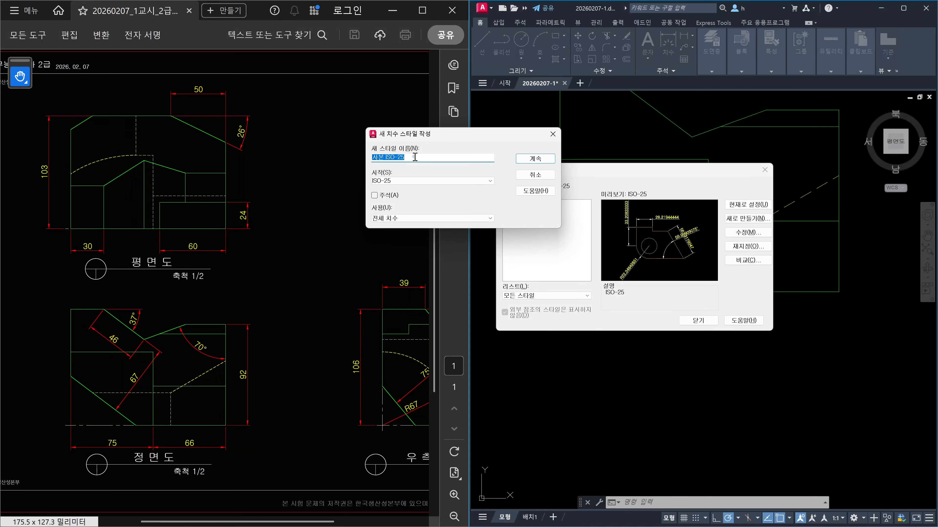
pyautogui.write('치수보조선1 없')
pyautogui.write('음')
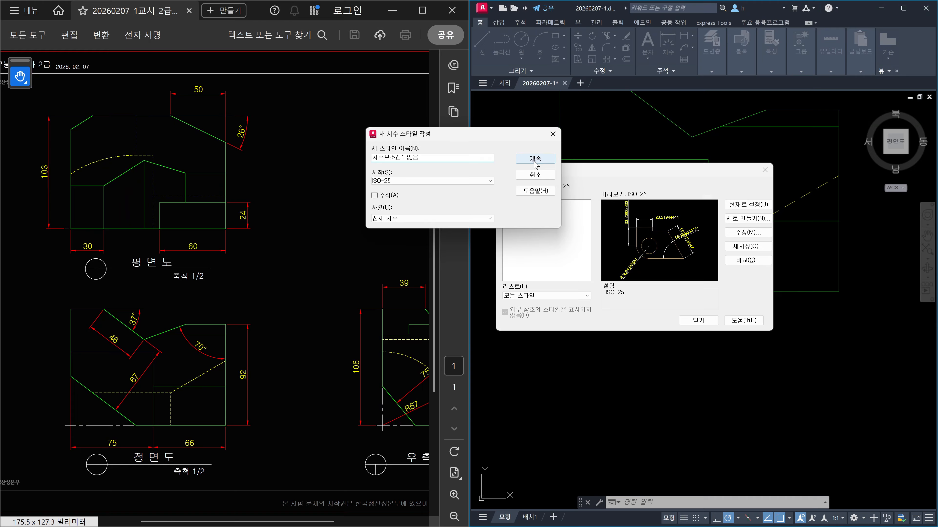
pyautogui.click(535, 175)
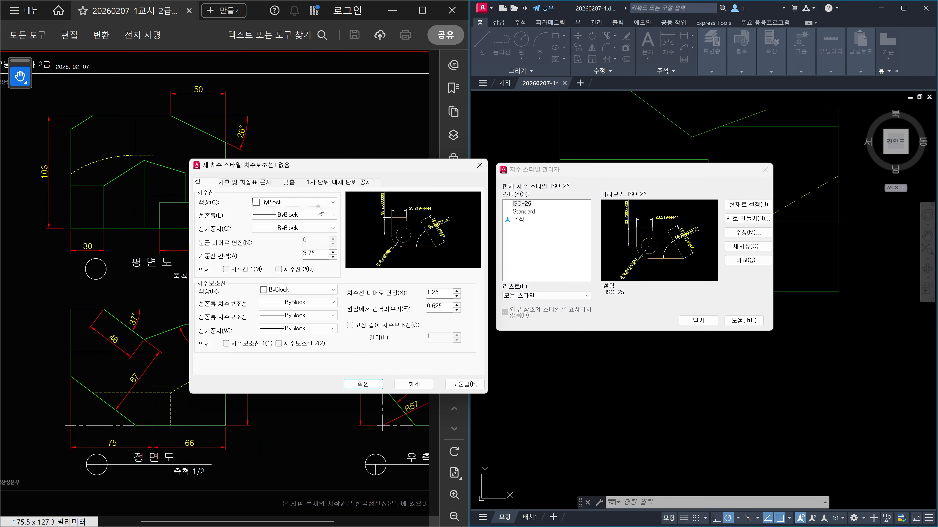
pyautogui.click(227, 343)
pyautogui.click(371, 386)
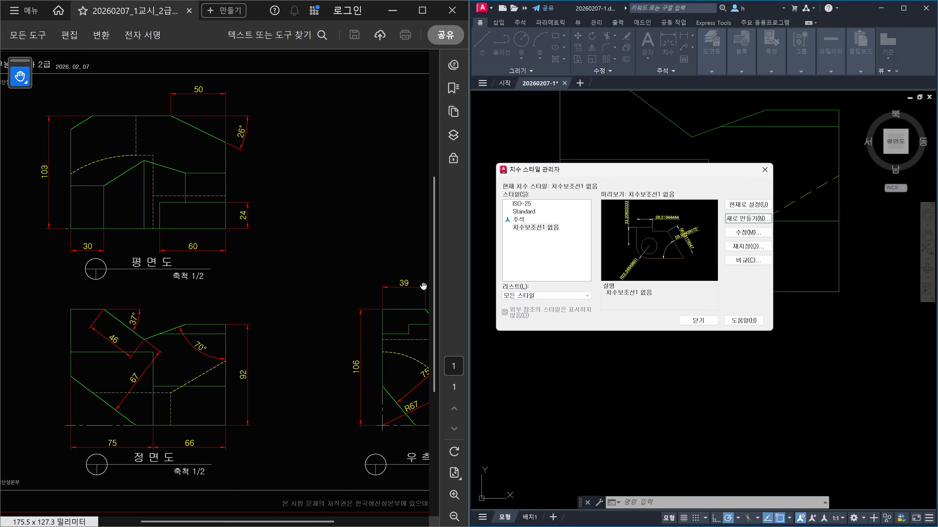
# - Create a dimension style named 치수보조선2 없음 based on ISO-25, with extension line 2 suppressed
pyautogui.click(541, 261)
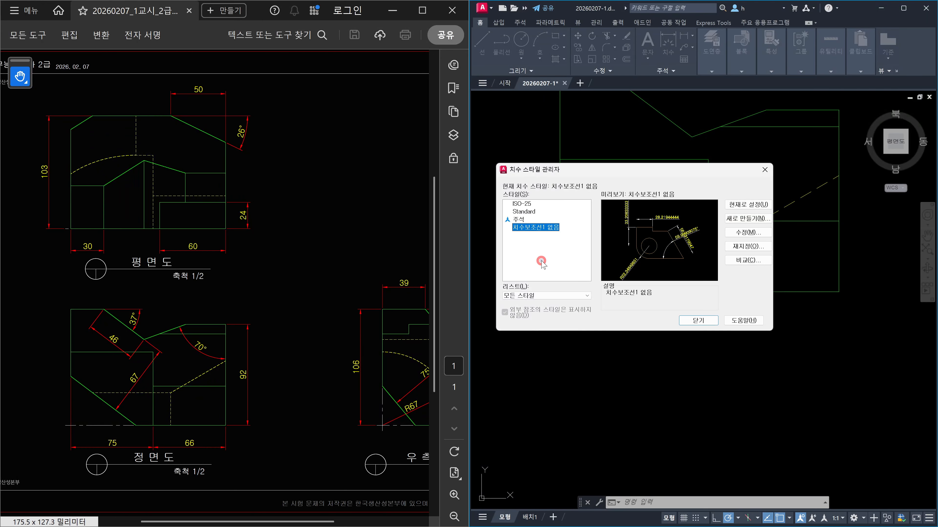
pyautogui.click(521, 203)
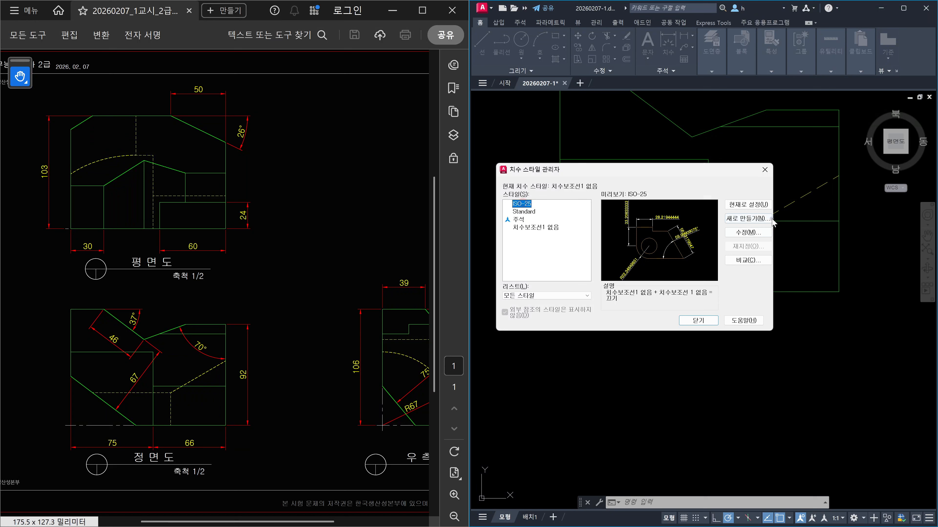
pyautogui.click(748, 218)
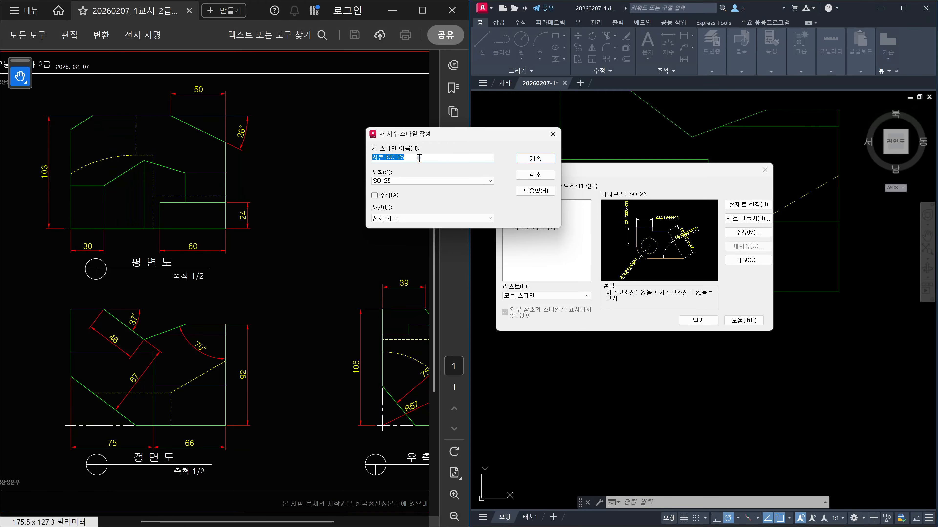
pyautogui.moveTo(418, 158); pyautogui.dragTo(313, 159)
pyautogui.write('치')
pyautogui.write('수보조서')
pyautogui.write('ㄴ2 없으')
pyautogui.write('ㅁ')
pyautogui.click(530, 159)
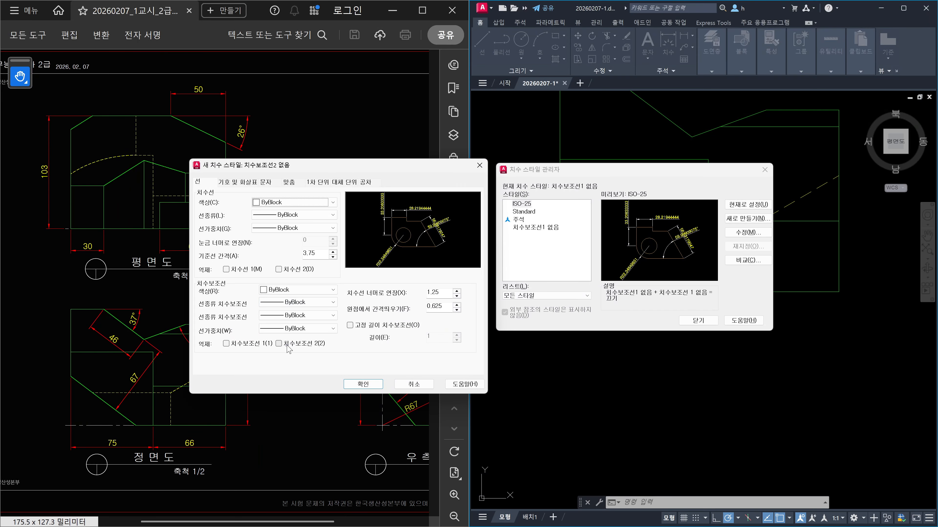
pyautogui.click(280, 344)
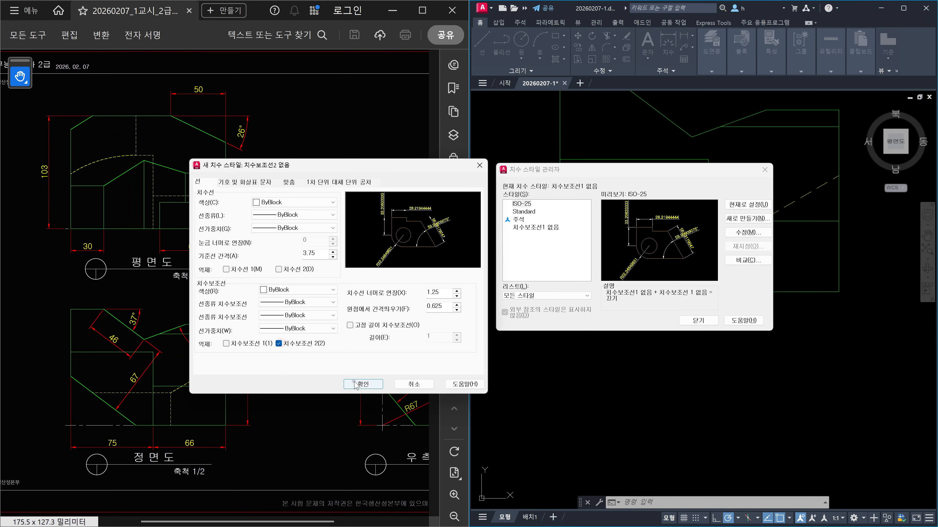
pyautogui.click(364, 384)
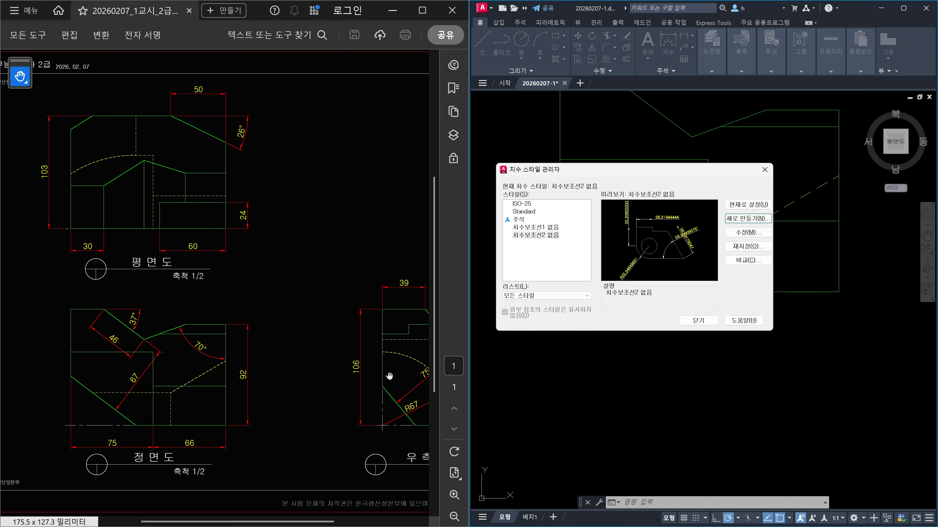
# - Create a dimension style named 치수보조선 양쪽 없음 based on ISO-25, with both extension lines suppressed, and close the style manager
pyautogui.moveTo(389, 377); pyautogui.dragTo(225, 393)
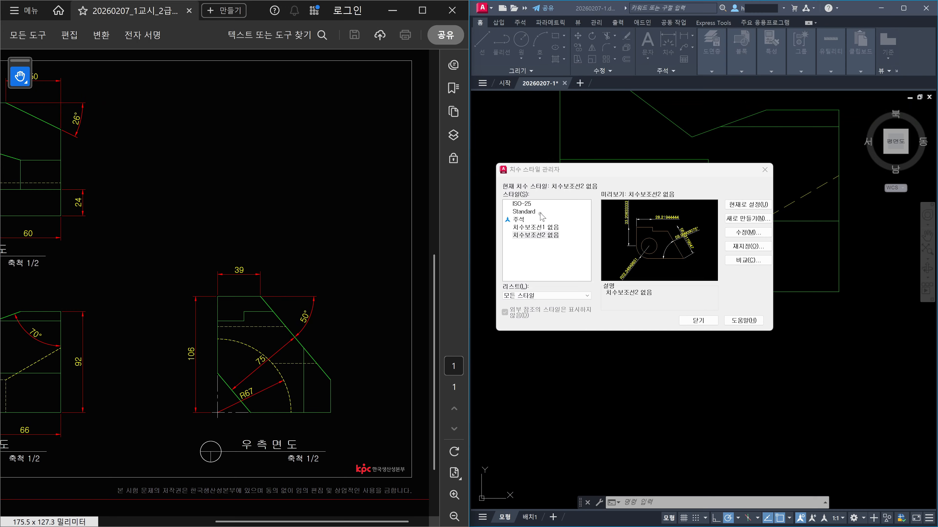
pyautogui.click(525, 204)
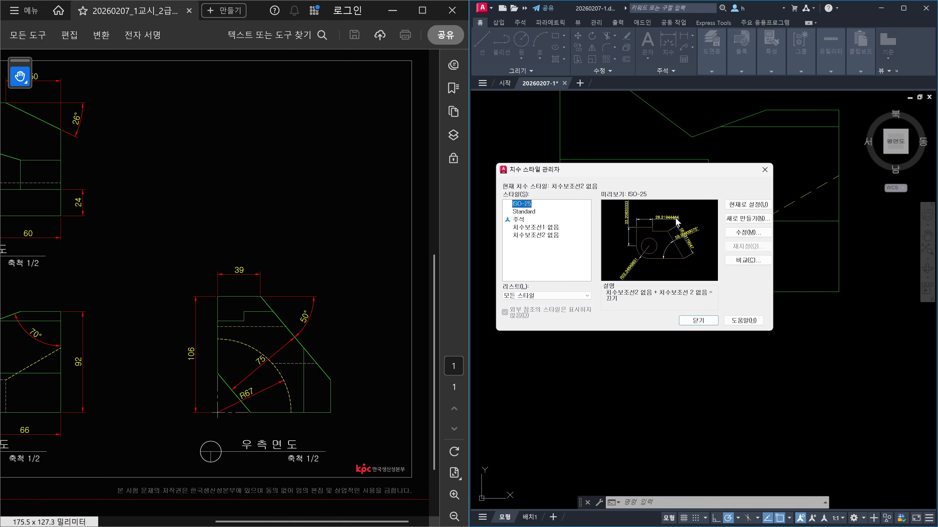
pyautogui.click(735, 218)
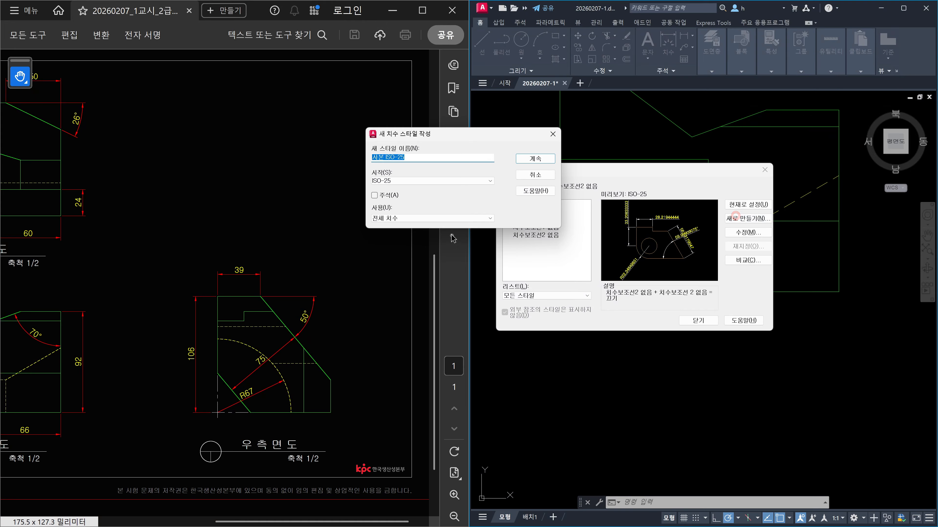
pyautogui.write('치수보조선 양쪽 없음')
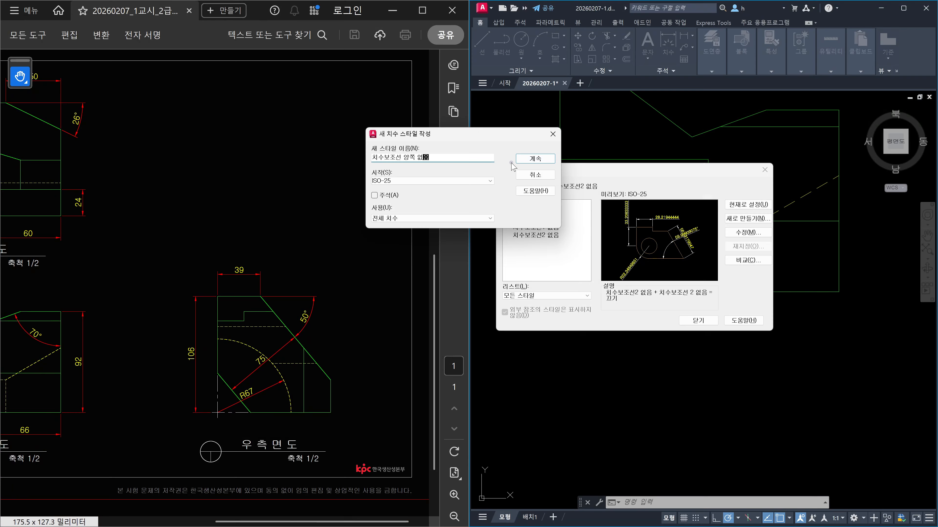
pyautogui.click(529, 158)
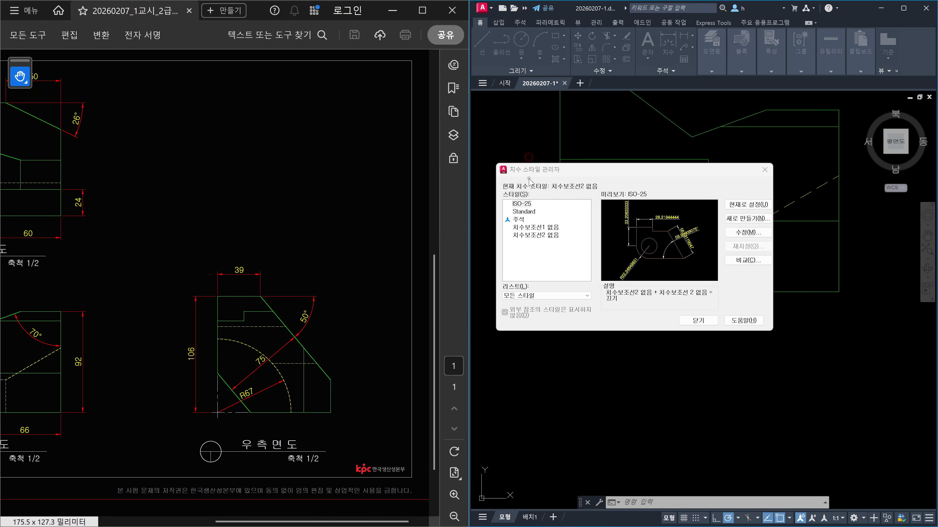
pyautogui.click(424, 308)
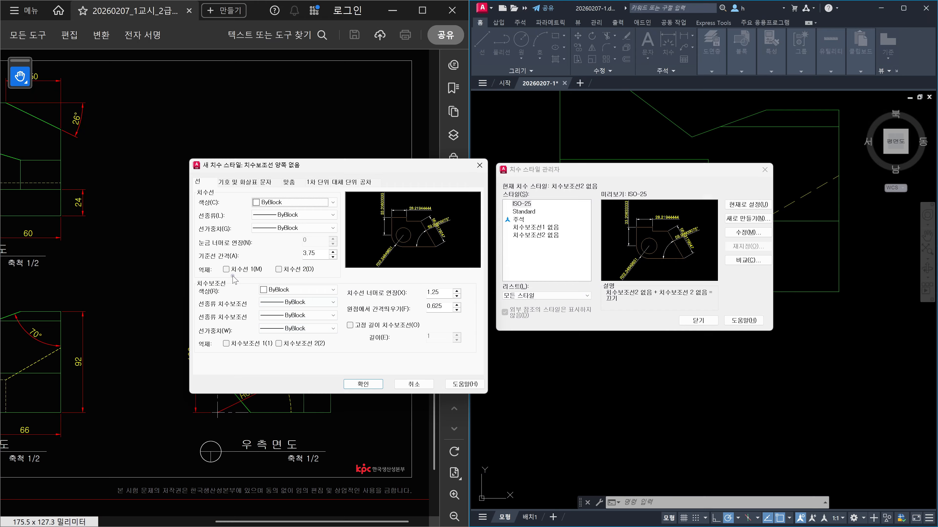
pyautogui.click(227, 269)
pyautogui.click(226, 269)
pyautogui.click(226, 344)
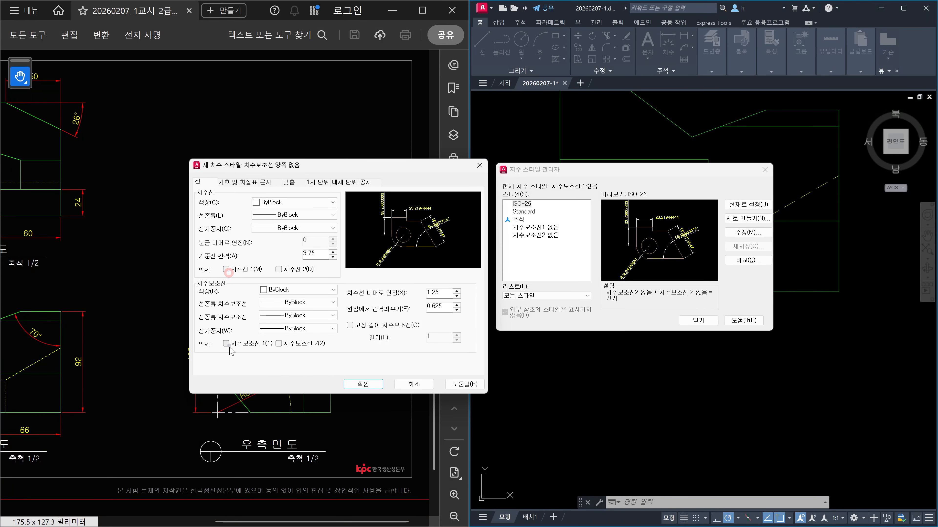
pyautogui.click(278, 344)
pyautogui.click(371, 385)
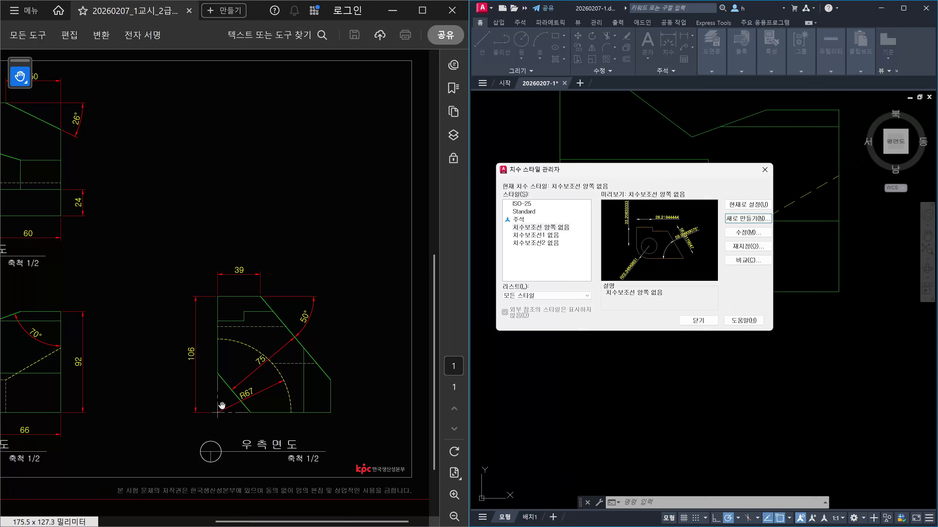
pyautogui.click(579, 385)
pyautogui.click(698, 320)
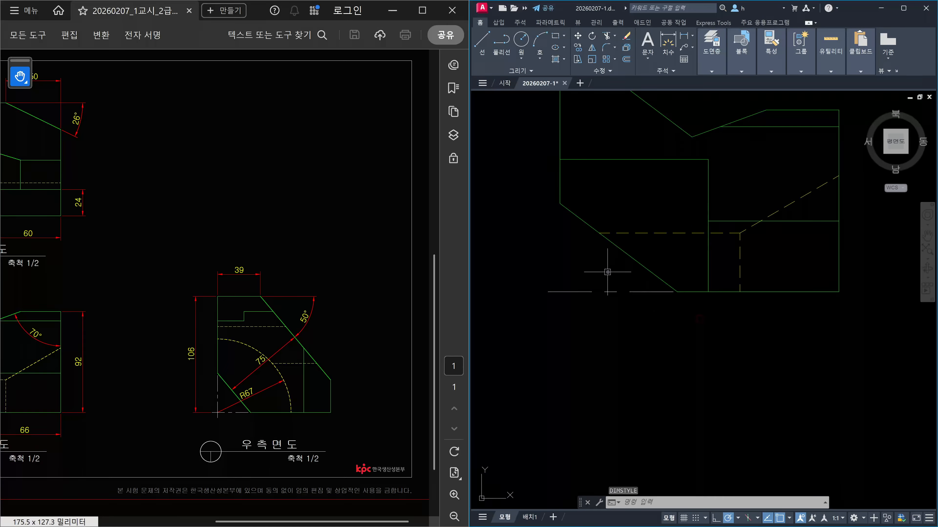
# - Try a radius dimension on the dashed arc in the right side view
pyautogui.scroll(-5, 607, 272)
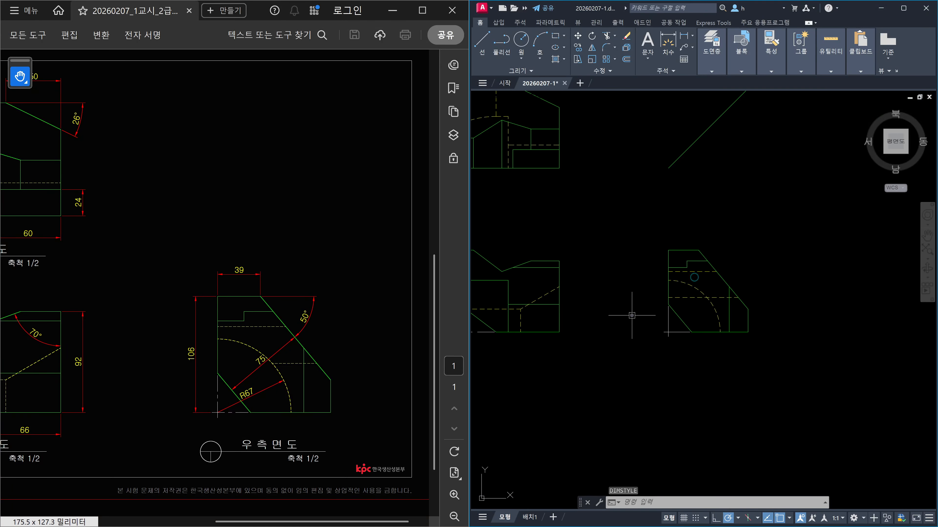
pyautogui.write('ㅇㄱㅁ')
pyautogui.press('Return')
pyautogui.scroll(2, 690, 291)
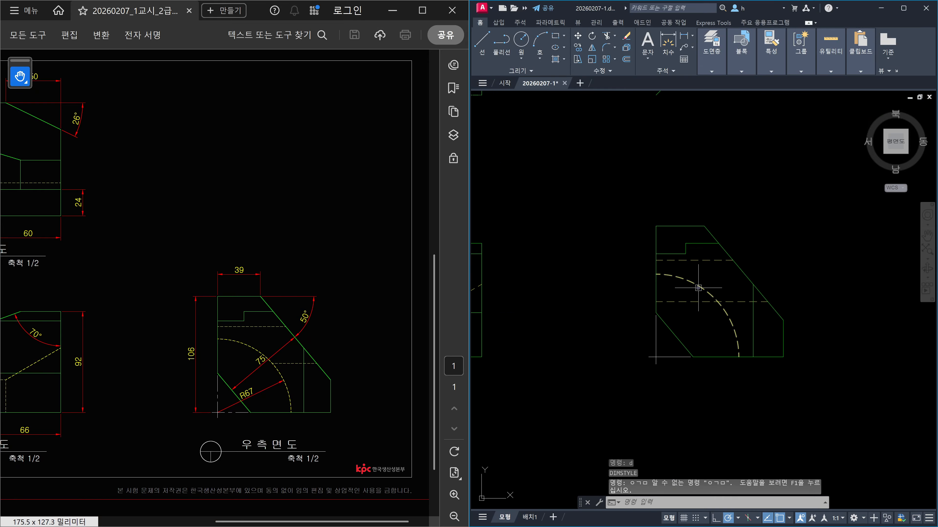
pyautogui.press('Escape')
pyautogui.press('Escape')
pyautogui.write('dra')
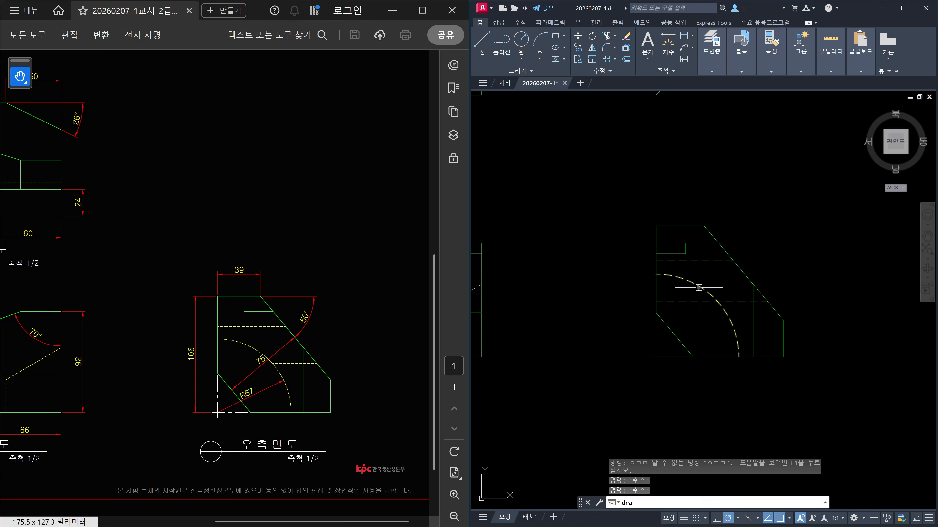
pyautogui.press('Return')
pyautogui.click(699, 287)
pyautogui.scroll(4, 704, 287)
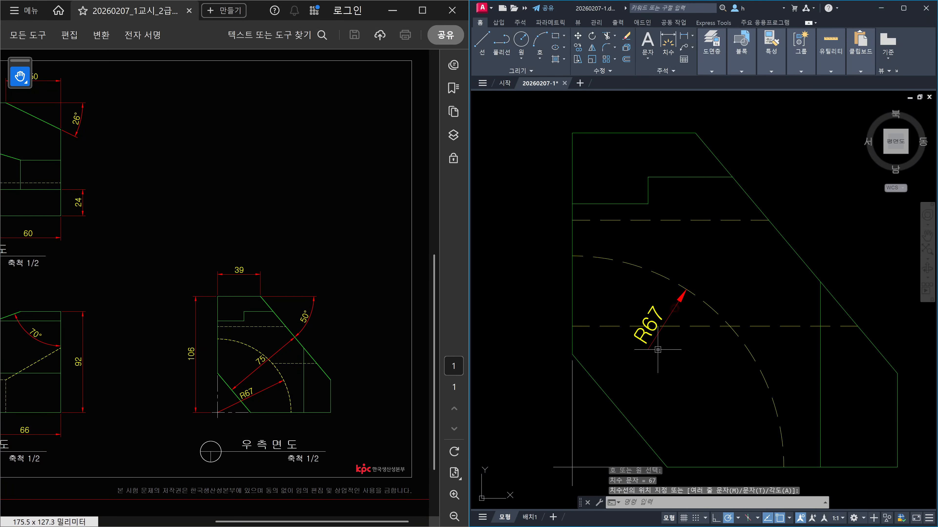
# - Delete the radius dimension from the dashed arc in the right side view
pyautogui.press('Escape')
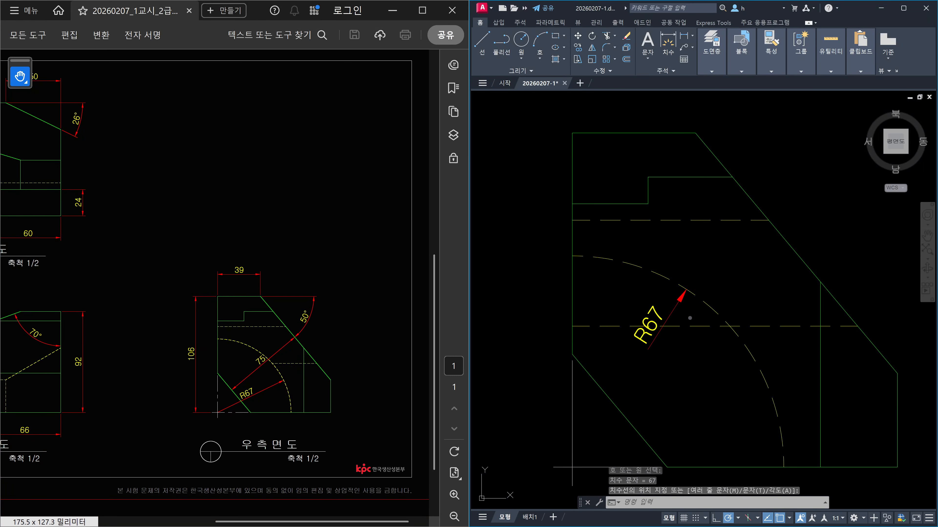
pyautogui.click(687, 316)
pyautogui.click(654, 309)
pyautogui.press('Delete')
pyautogui.scroll(-4, 653, 311)
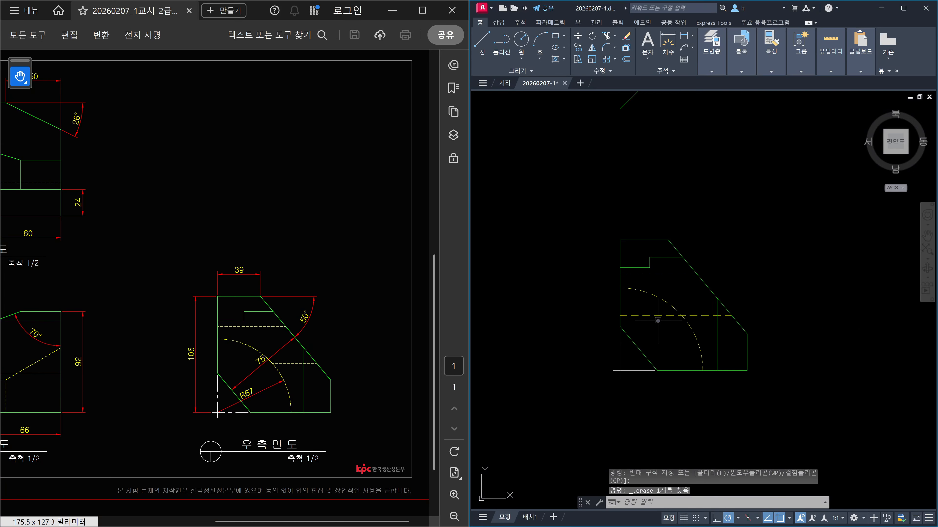
# - Create a dimension style named 반지름 based on ISO-25 and open its settings
pyautogui.write('d')
pyautogui.press('Return')
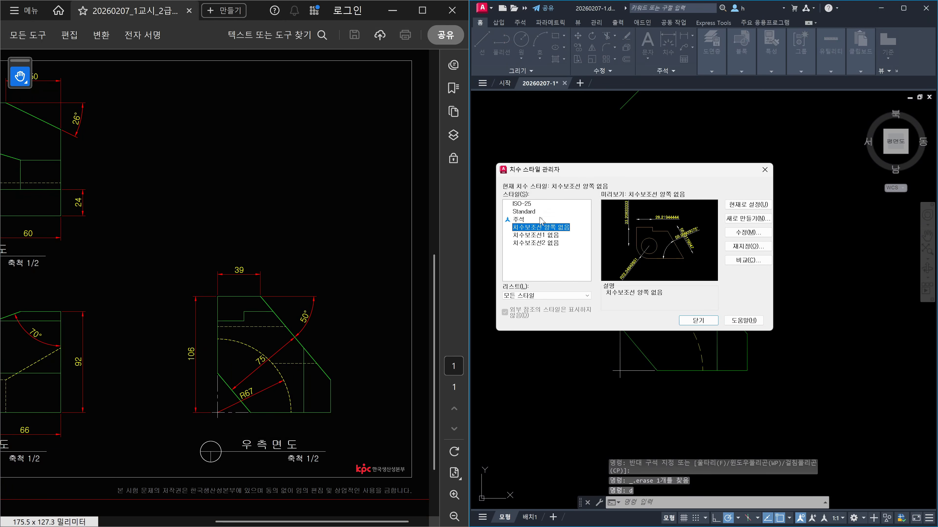
pyautogui.click(520, 204)
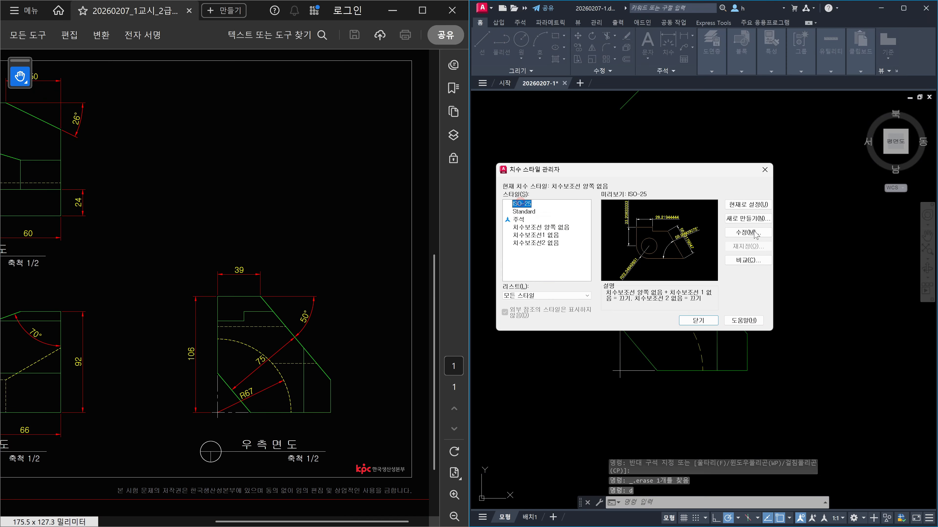
pyautogui.click(750, 221)
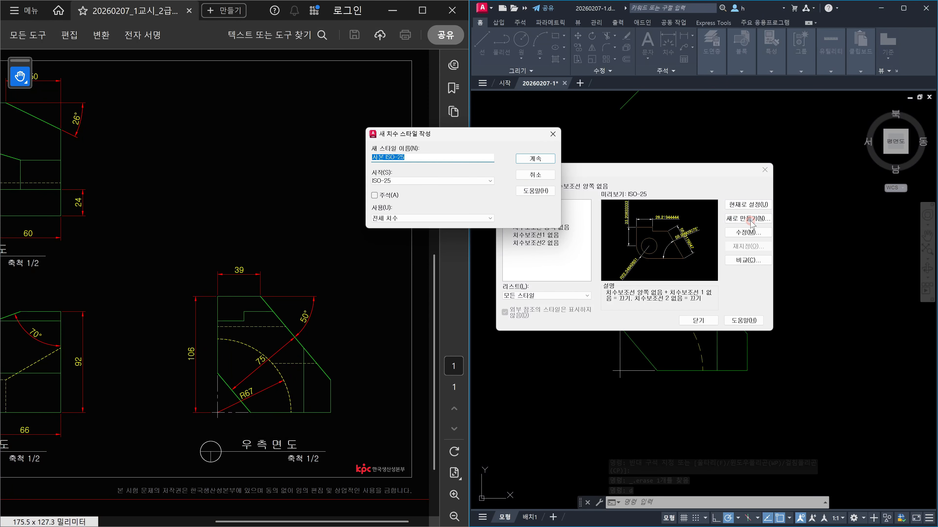
pyautogui.write('바')
pyautogui.write('지름')
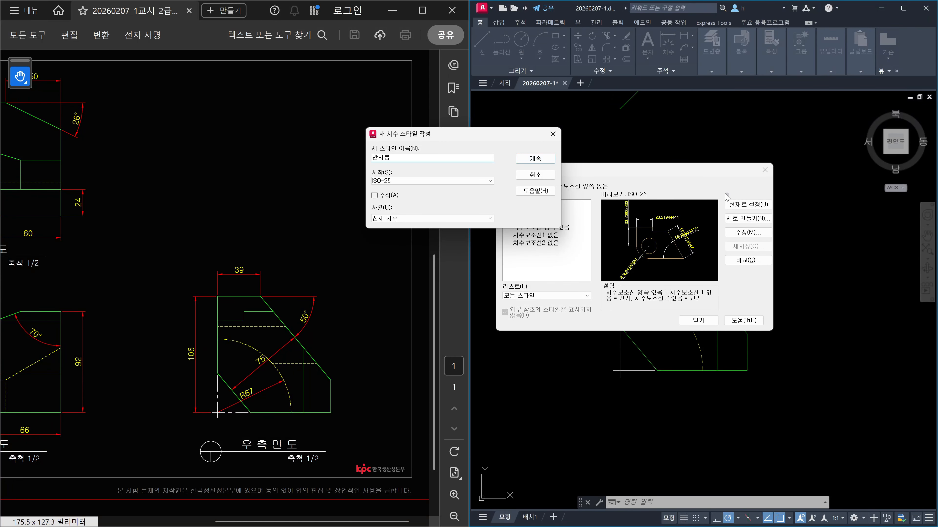
pyautogui.click(546, 159)
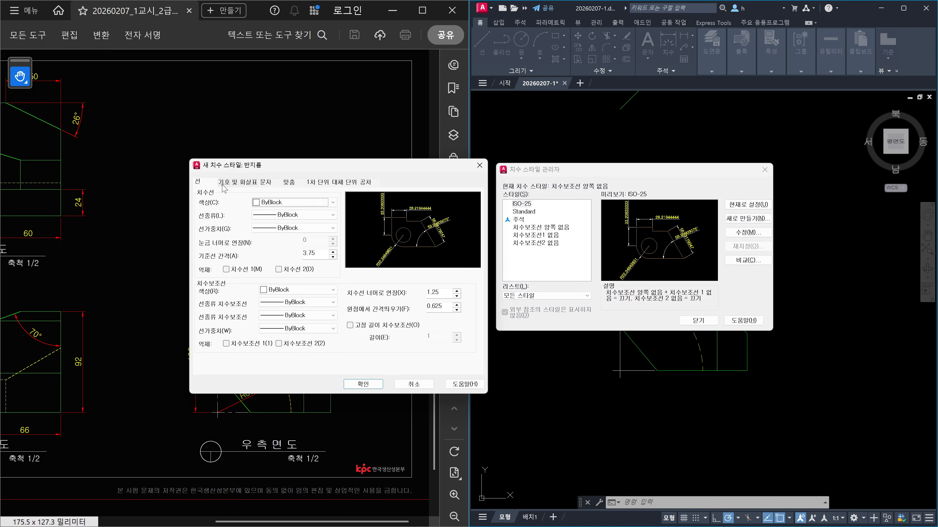
# - Set the 반지름 style's fit option to 화살표 (arrows), save the style and close the style manager
pyautogui.click(210, 184)
pyautogui.click(266, 182)
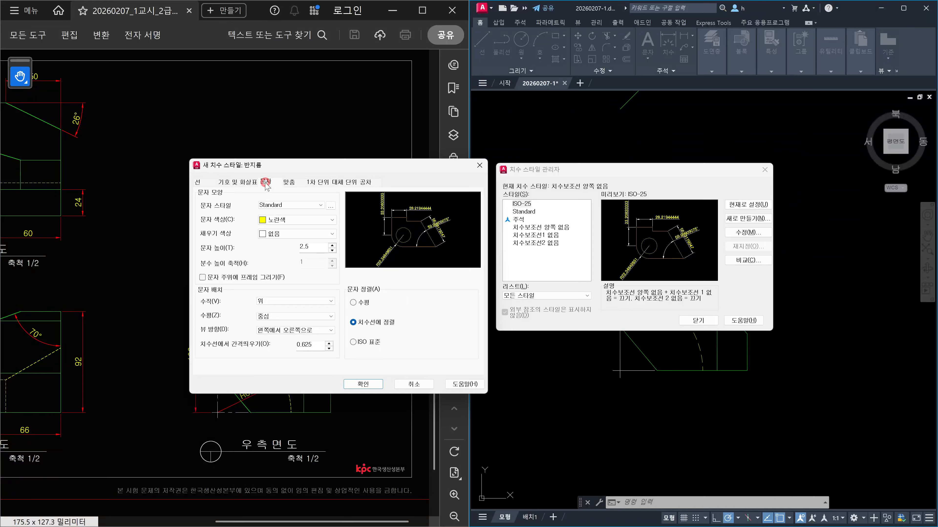
pyautogui.click(289, 183)
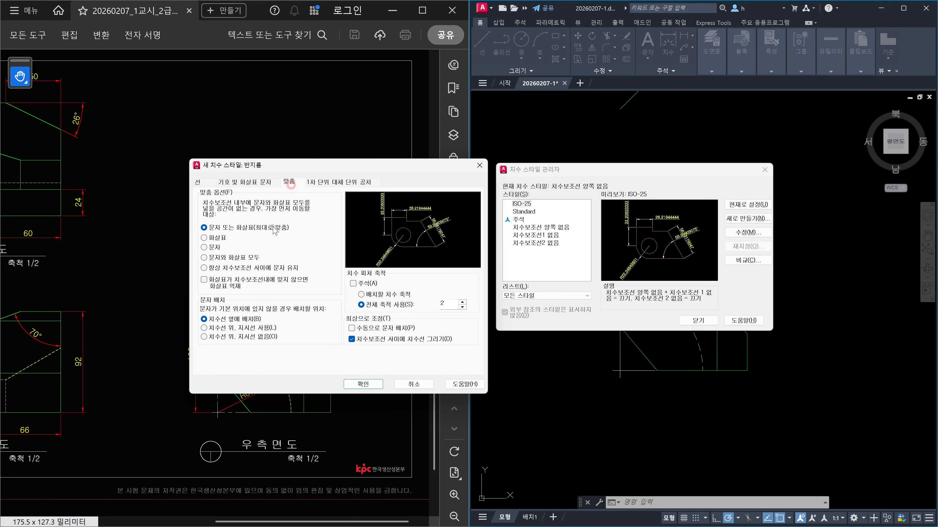
pyautogui.click(204, 237)
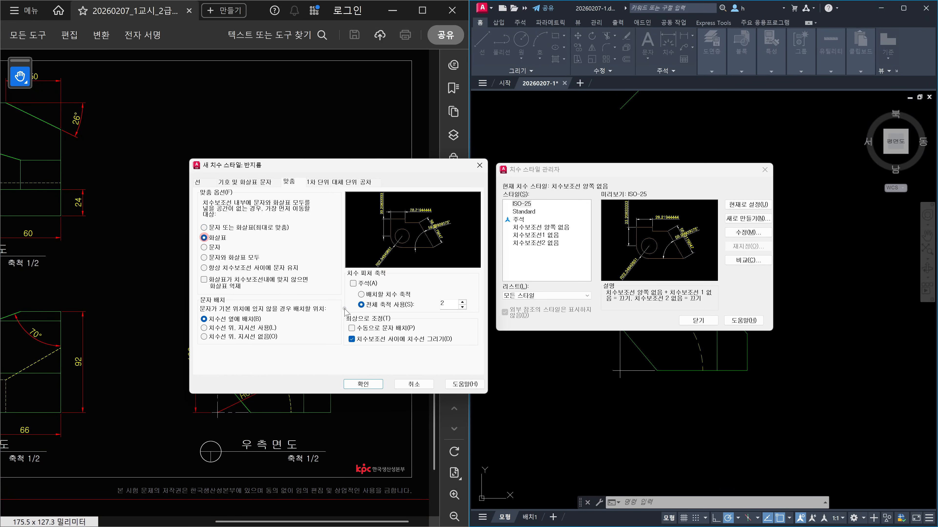
pyautogui.click(370, 388)
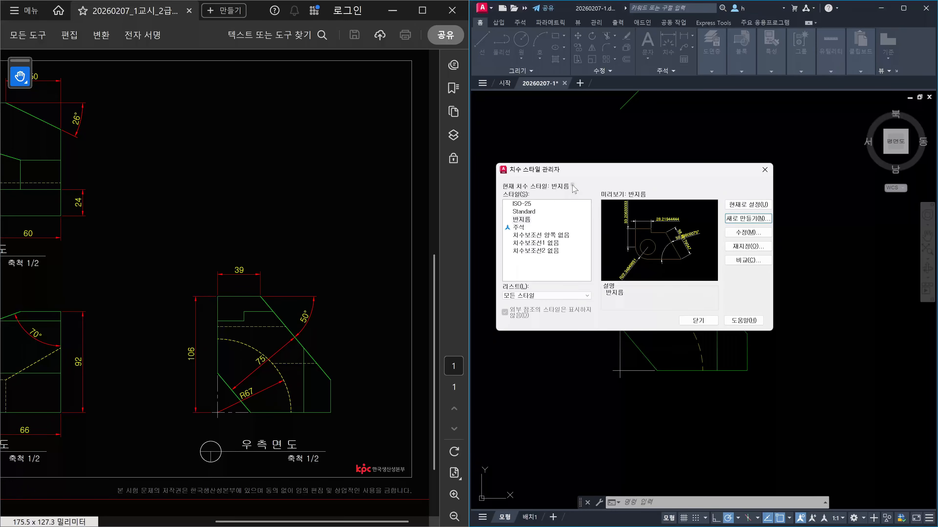
pyautogui.click(698, 320)
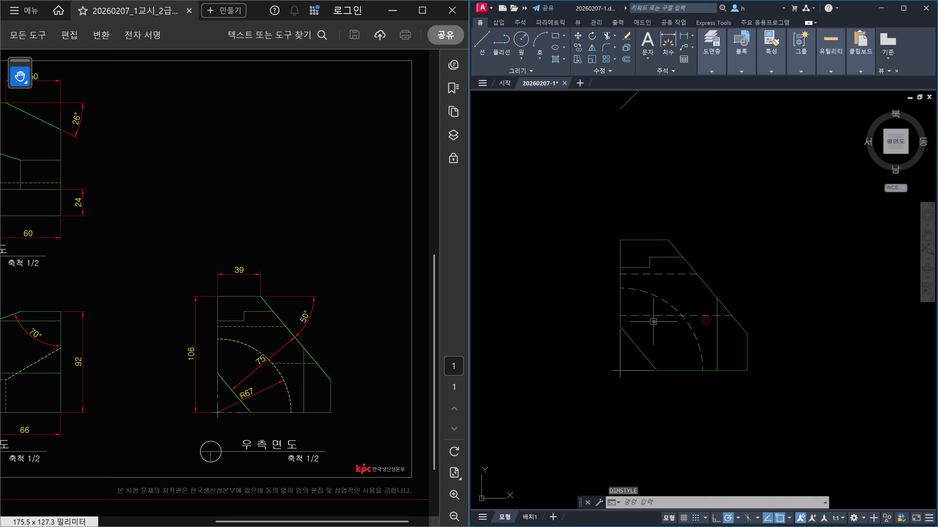
# - Add a radius dimension to the dashed arc in the right side view, placing its text inside the arc
pyautogui.write('ㄱㅁㅇ')
pyautogui.press('Return')
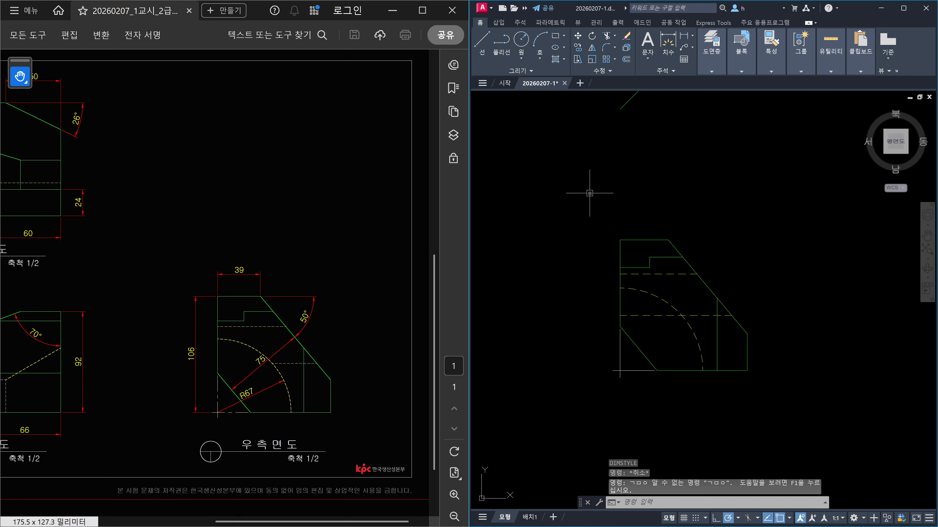
pyautogui.press('Escape')
pyautogui.write('dra')
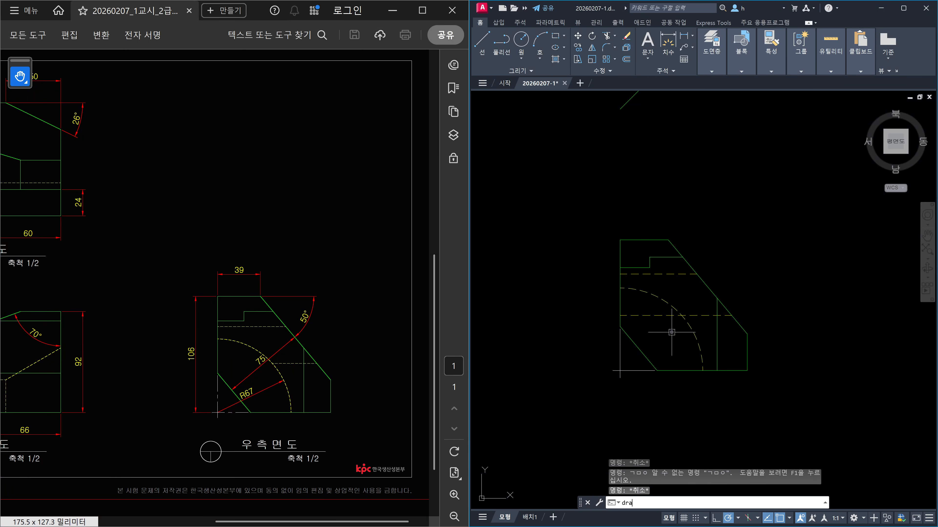
pyautogui.press('Return')
pyautogui.click(648, 296)
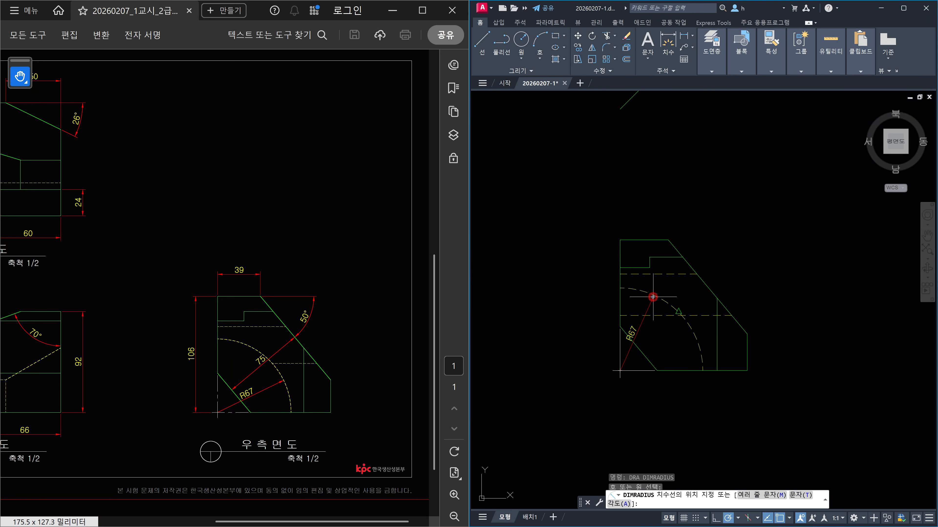
pyautogui.scroll(2, 663, 338)
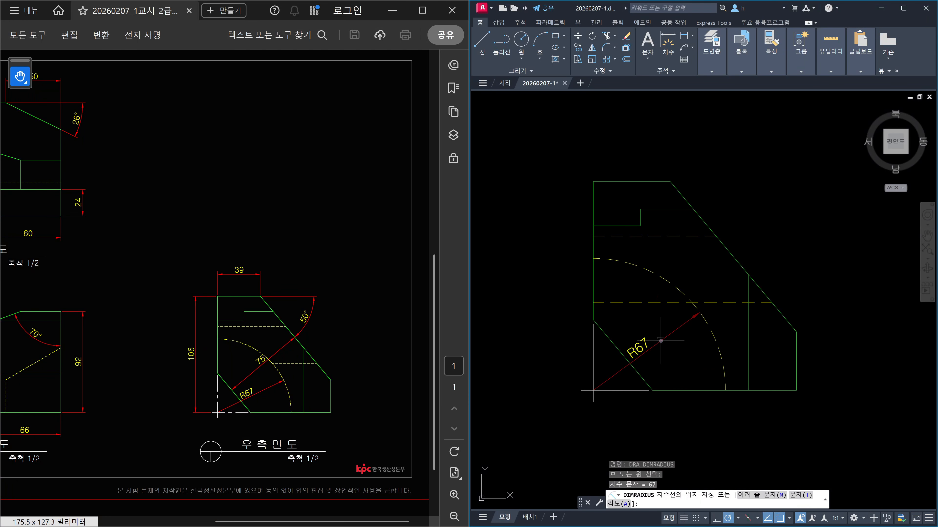
pyautogui.press('Escape')
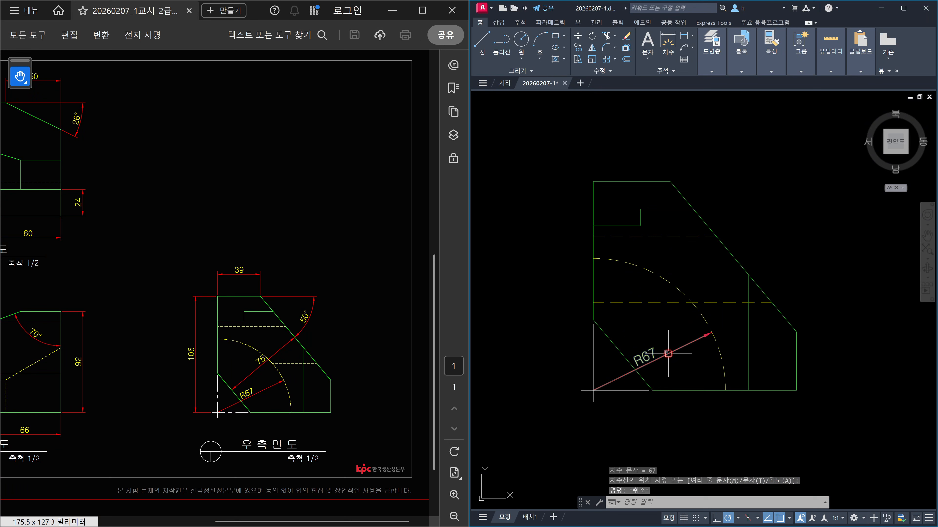
pyautogui.moveTo(651, 325); pyautogui.dragTo(627, 337, button='middle')
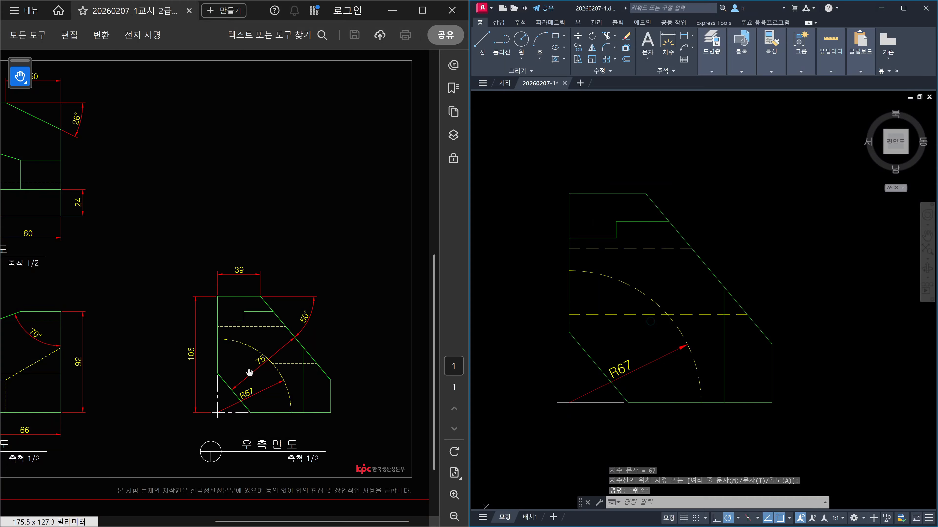
pyautogui.press('Escape')
pyautogui.click(762, 224)
pyautogui.press('Escape')
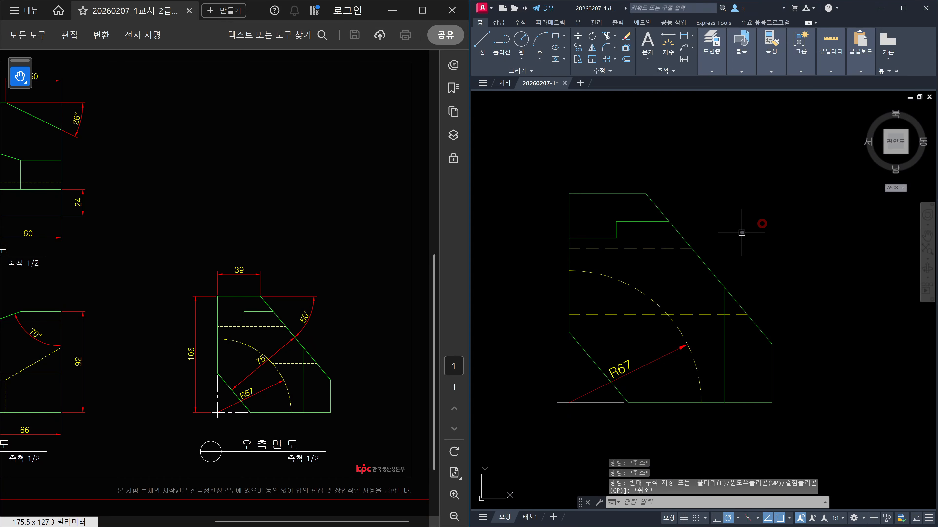
# - Make 치수보조선 양쪽 없음 the current dimension style and close the style manager
pyautogui.write('d')
pyautogui.press('Return')
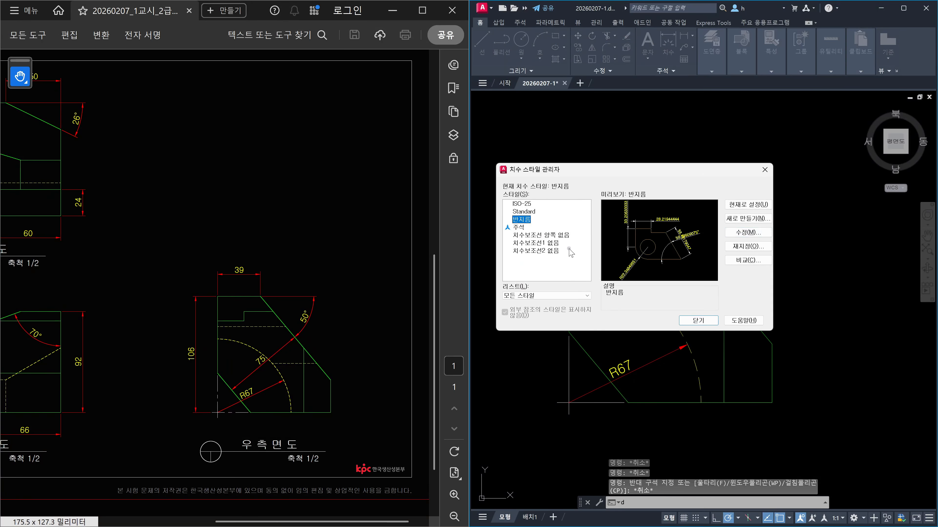
pyautogui.doubleClick(551, 235)
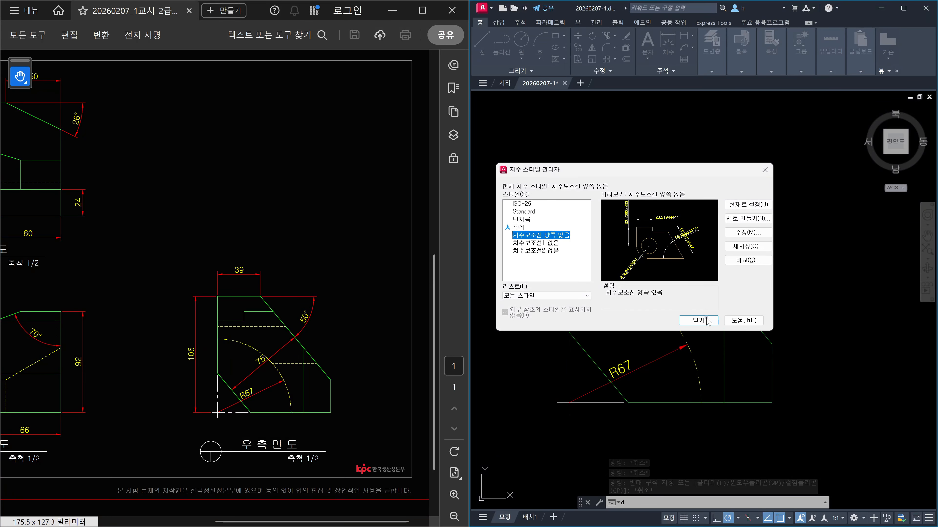
pyautogui.click(708, 323)
pyautogui.write('DAL')
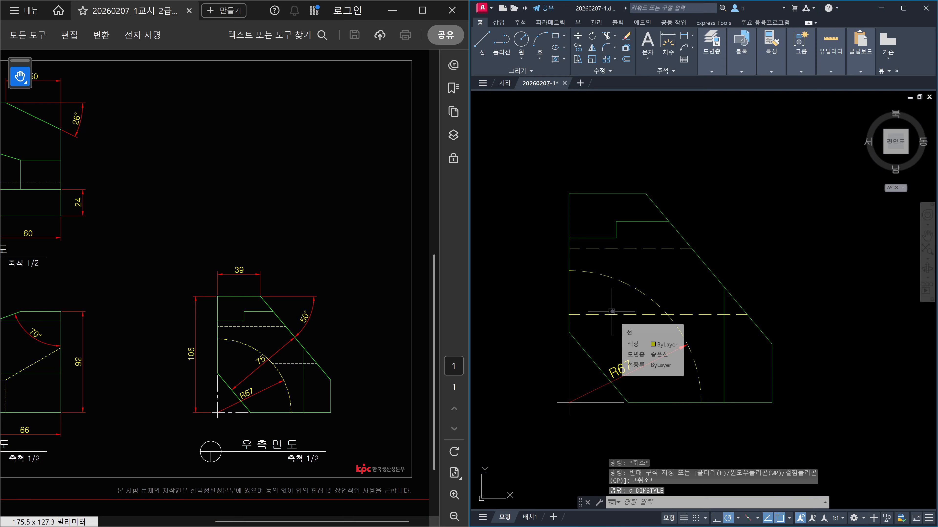
pyautogui.press('Return')
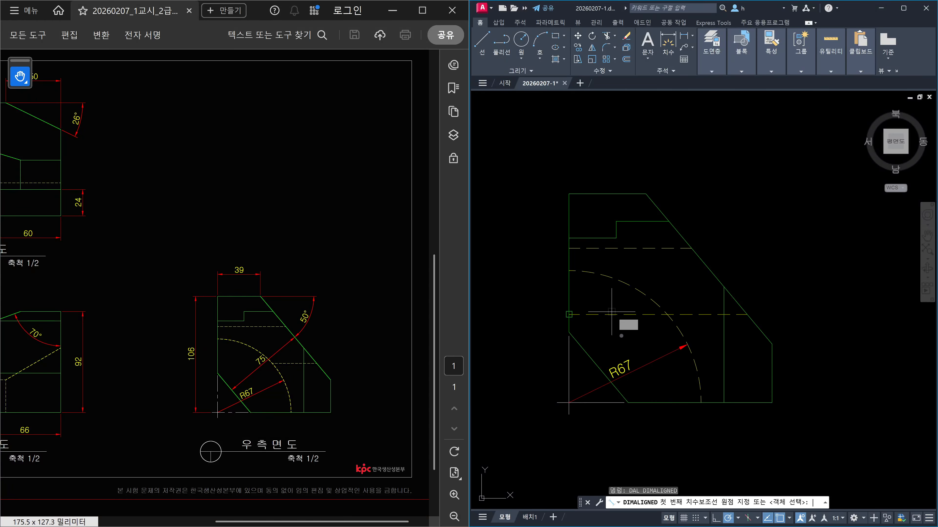
pyautogui.click(595, 358)
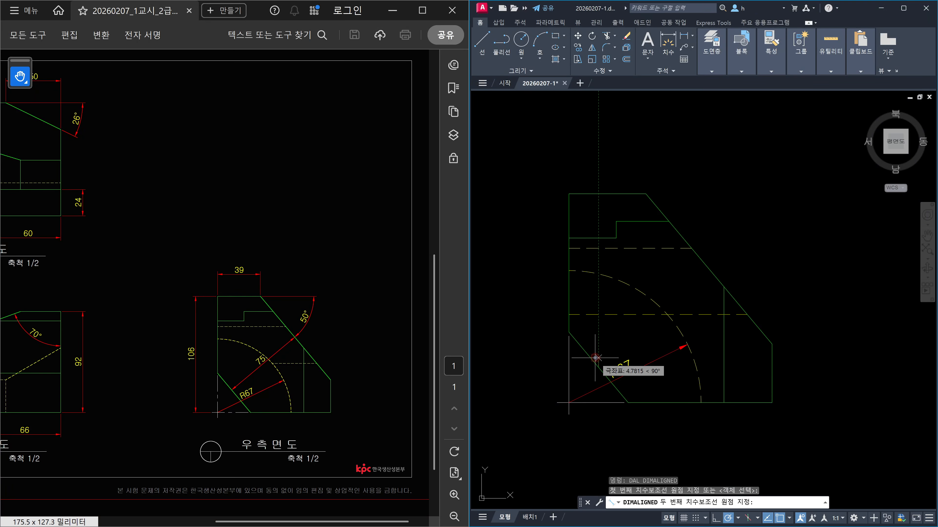
pyautogui.write('per')
pyautogui.press('Return')
pyautogui.click(714, 276)
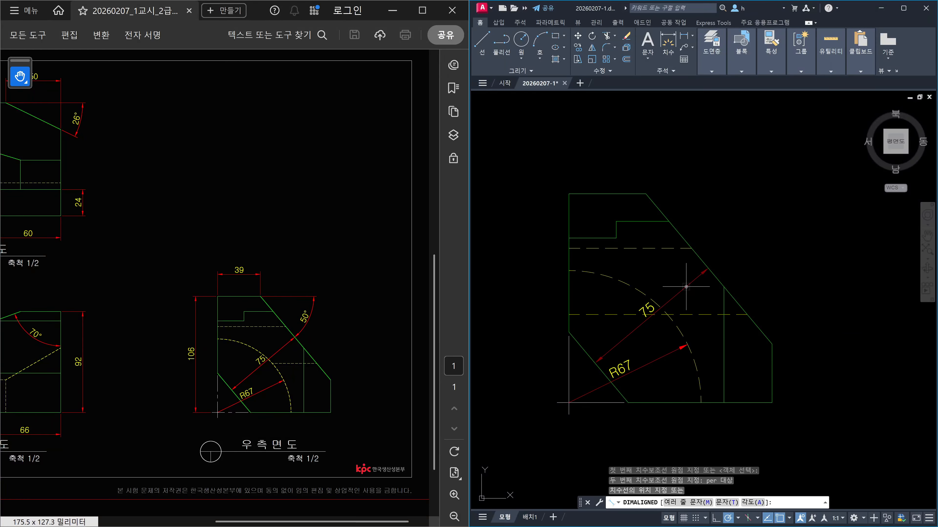
pyautogui.press('Escape')
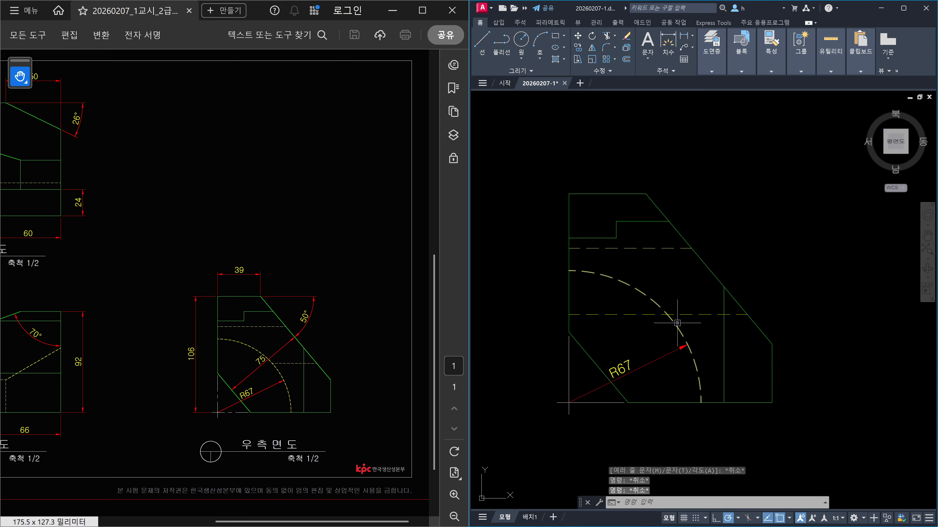
# - Trim the part of the lower dashed horizontal line that lies inside the dashed arc, using the arc as cutting edge
pyautogui.write('tr')
pyautogui.press('Return')
pyautogui.click(672, 326)
pyautogui.press('Return')
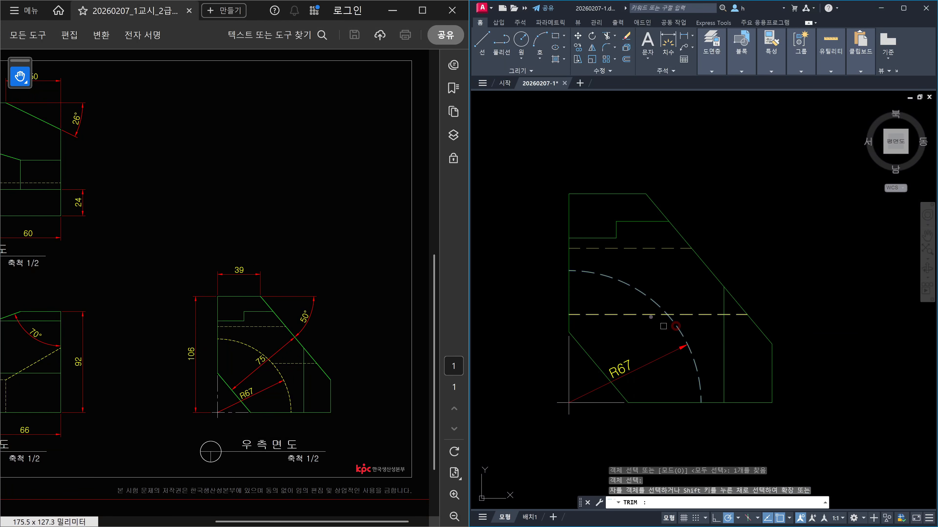
pyautogui.click(649, 315)
pyautogui.press('Escape')
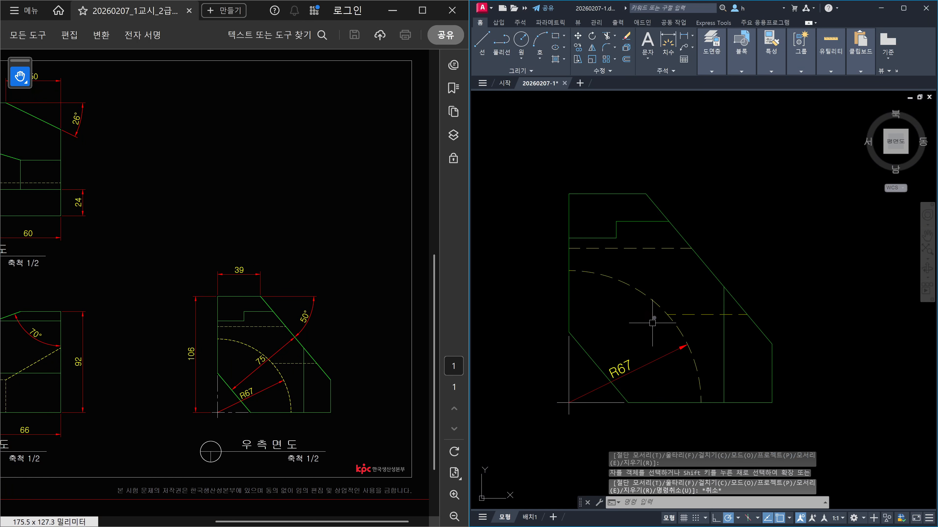
pyautogui.press('Escape')
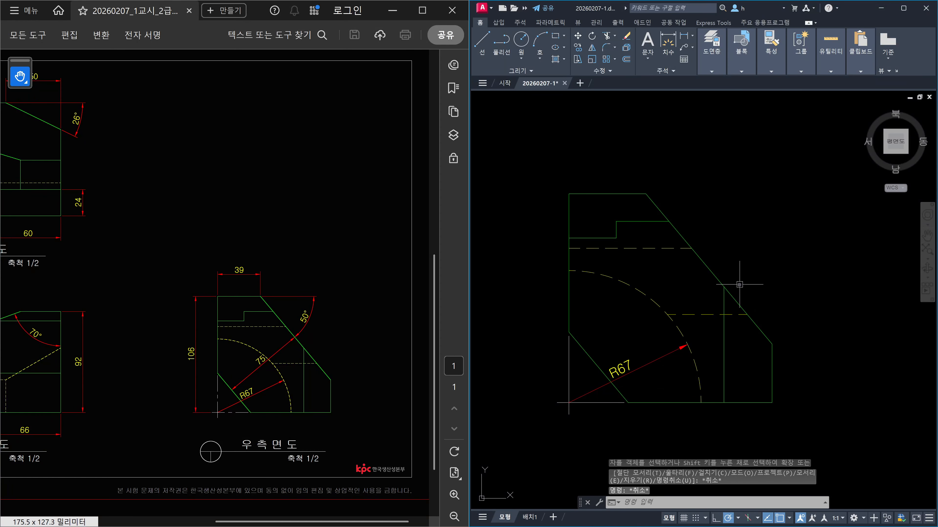
# - Add an aligned dimension from the upper end of the lower-left sloped edge perpendicular to the long outer sloped edge, placed above the radius dimension
pyautogui.scroll(-2, 705, 315)
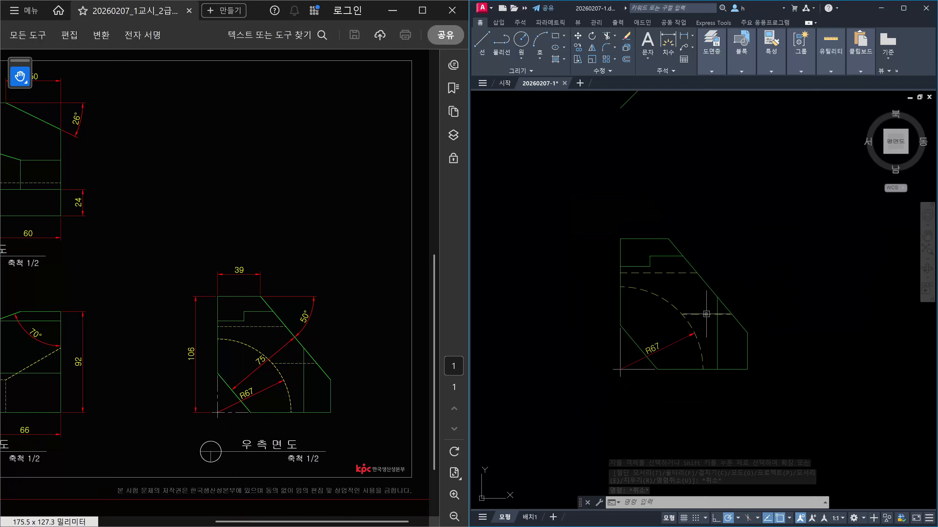
pyautogui.scroll(2, 669, 317)
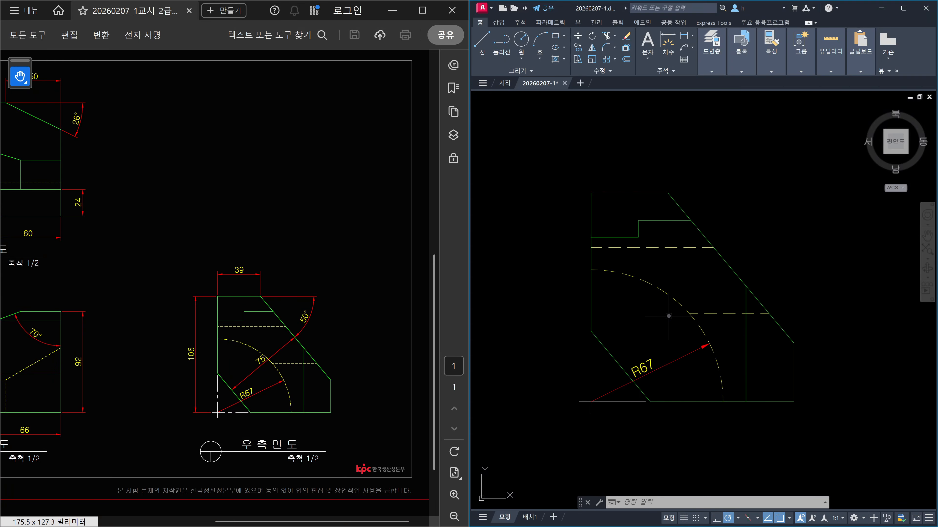
pyautogui.write('dal')
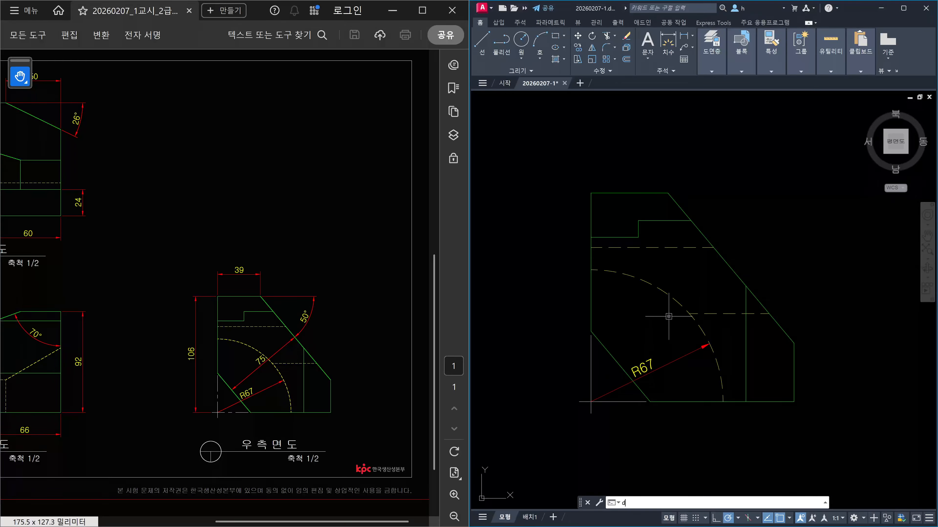
pyautogui.press('Escape')
pyautogui.press('Escape')
pyautogui.write('dal')
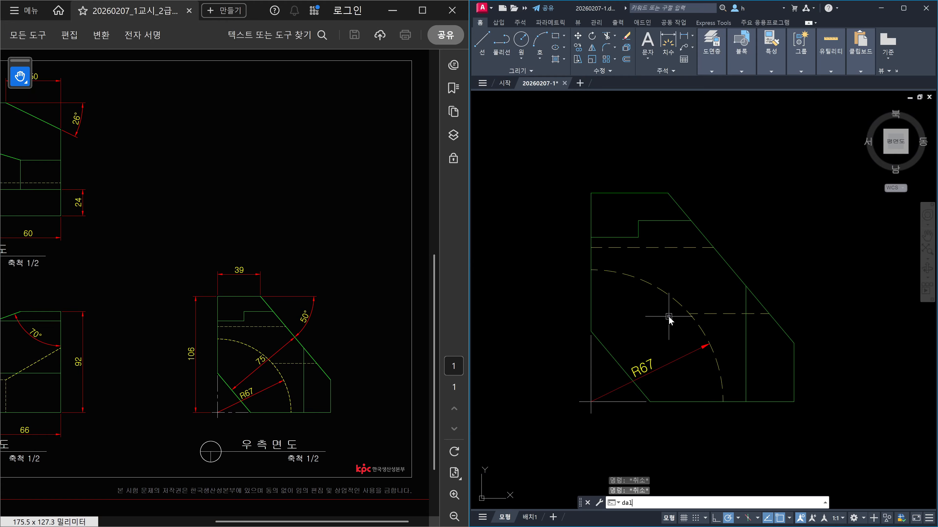
pyautogui.press('Return')
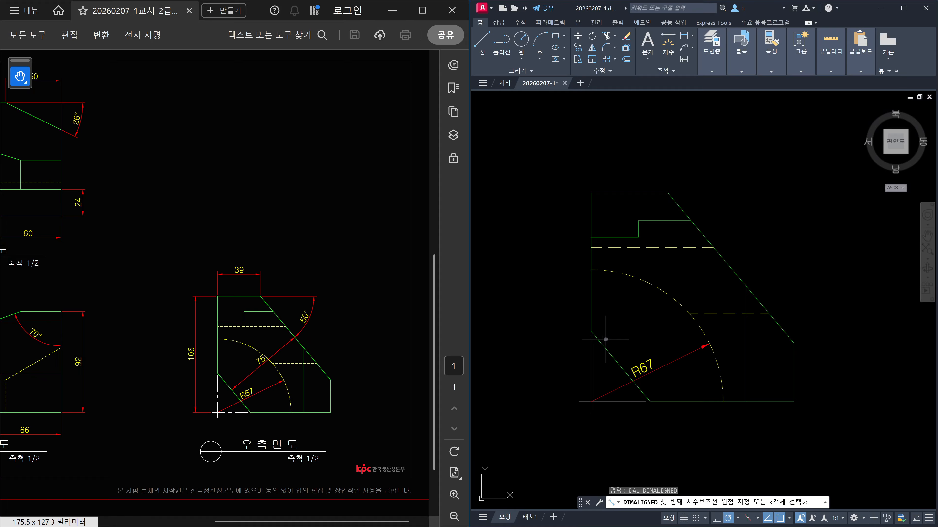
pyautogui.click(592, 332)
pyautogui.write('per')
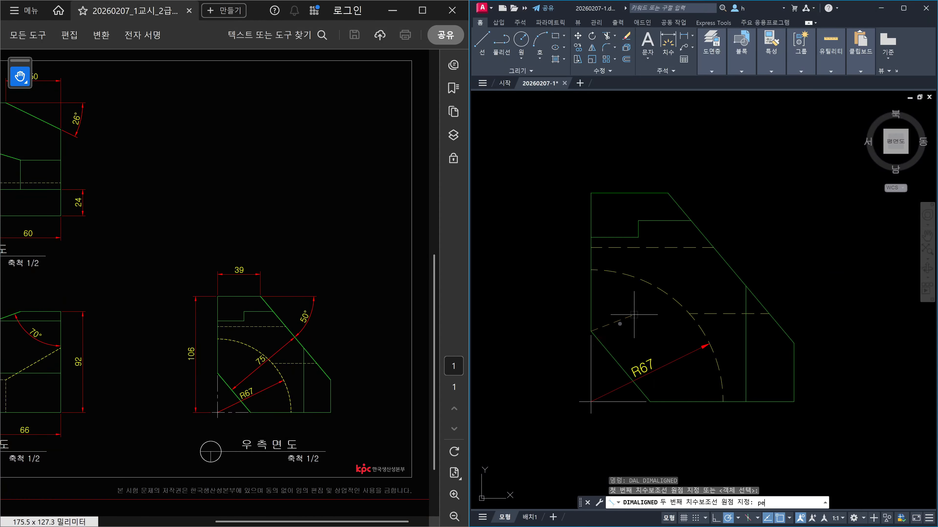
pyautogui.press('Return')
pyautogui.click(714, 247)
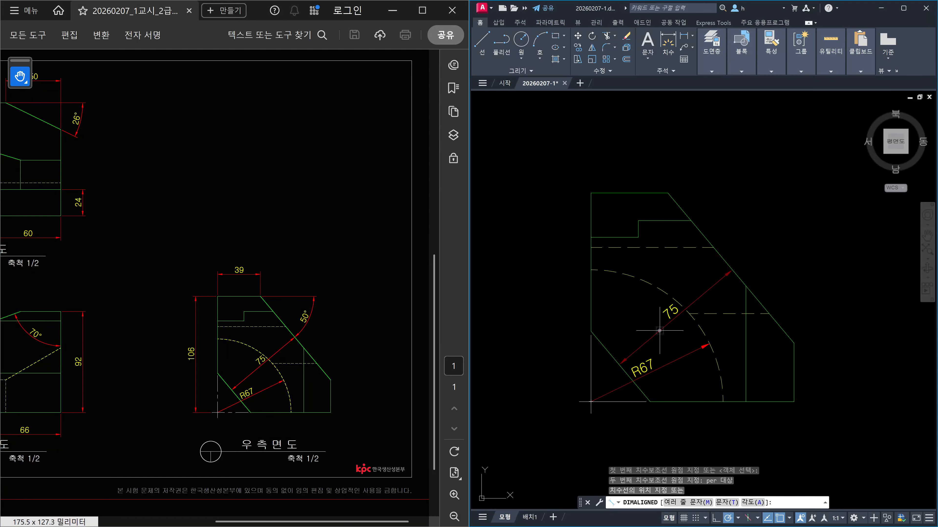
pyautogui.click(660, 330)
pyautogui.press('Escape')
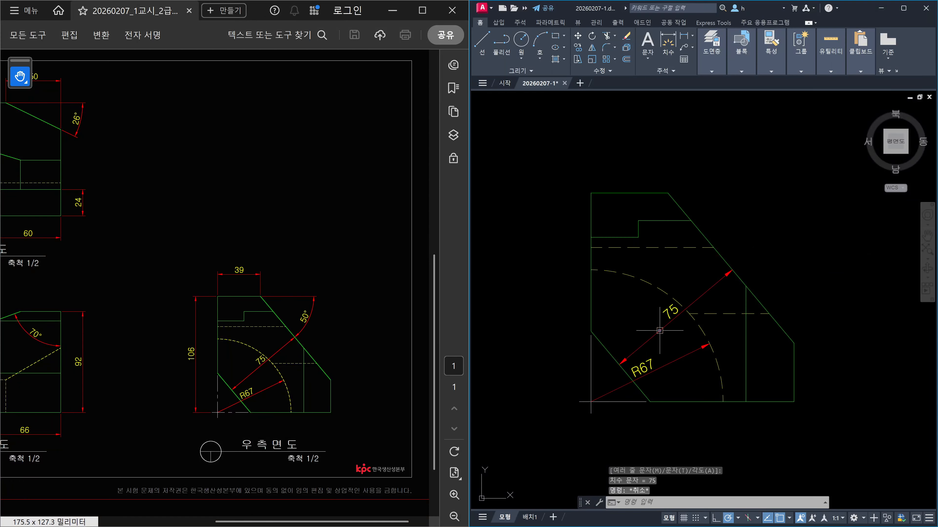
# - Make 치수보조선2 없음 the current dimension style and close the style manager
pyautogui.scroll(-4, 735, 269)
pyautogui.moveTo(561, 318); pyautogui.dragTo(757, 309, button='middle')
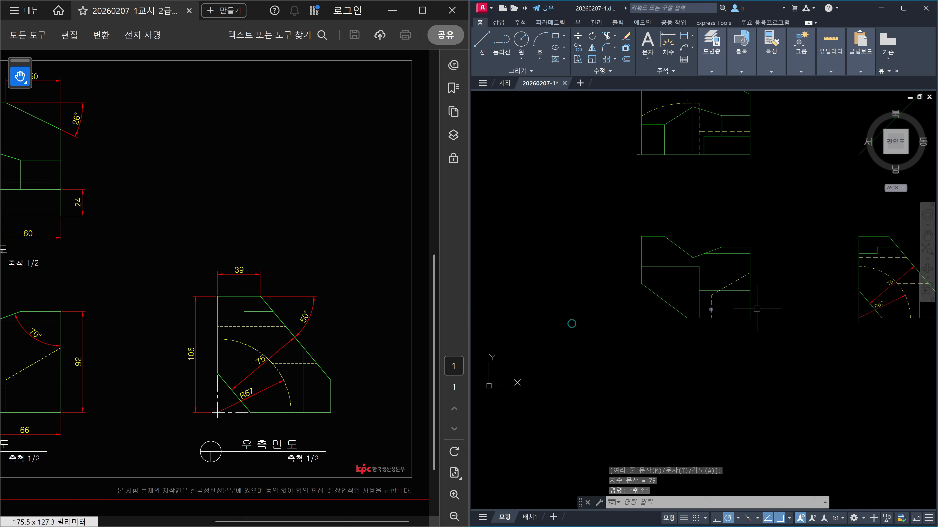
pyautogui.scroll(4, 738, 307)
pyautogui.moveTo(90, 386); pyautogui.dragTo(301, 387)
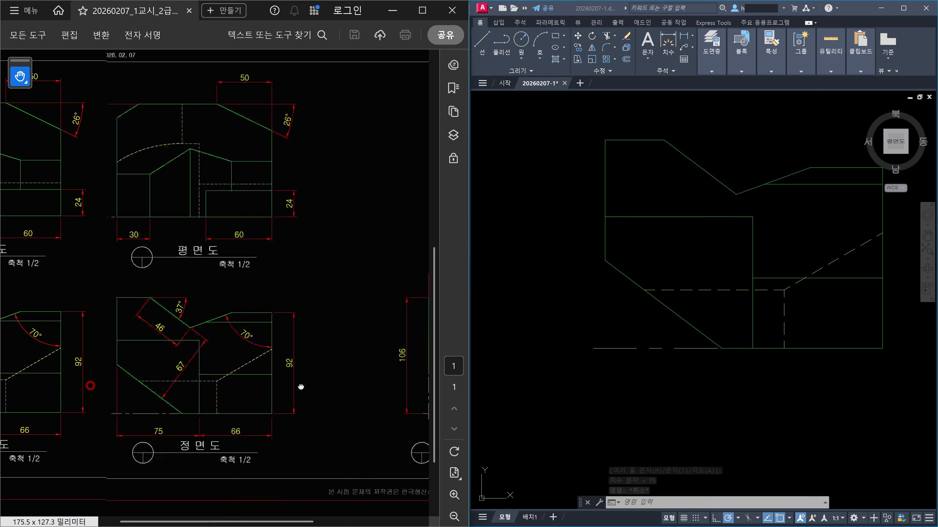
pyautogui.click(698, 258)
pyautogui.press('Escape')
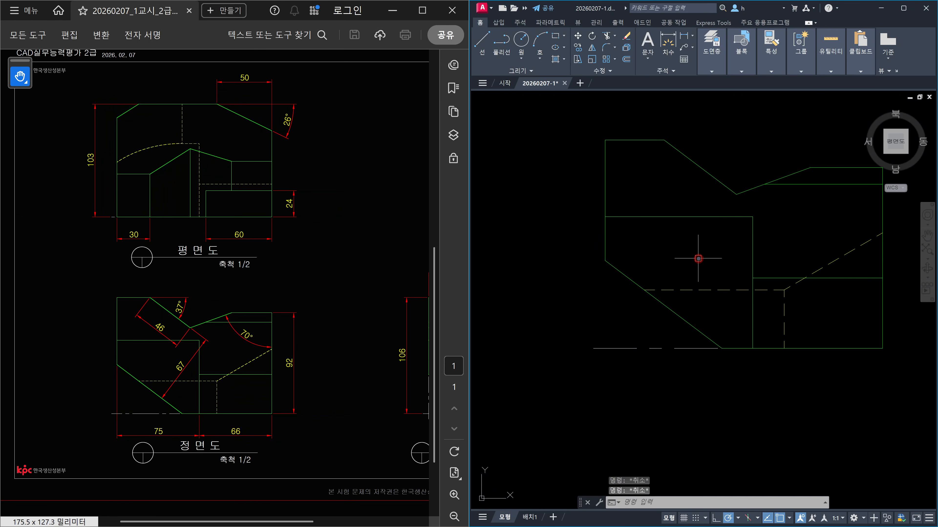
pyautogui.write('d')
pyautogui.press('Return')
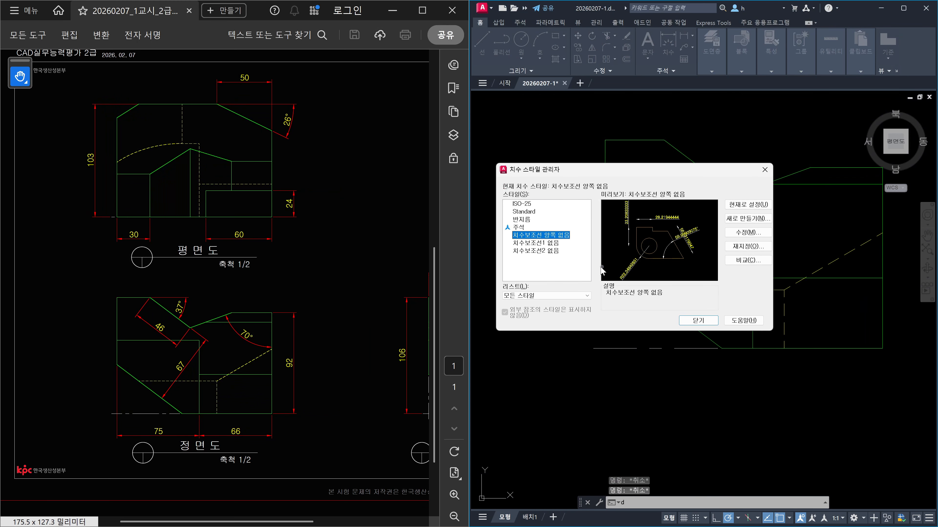
pyautogui.doubleClick(548, 251)
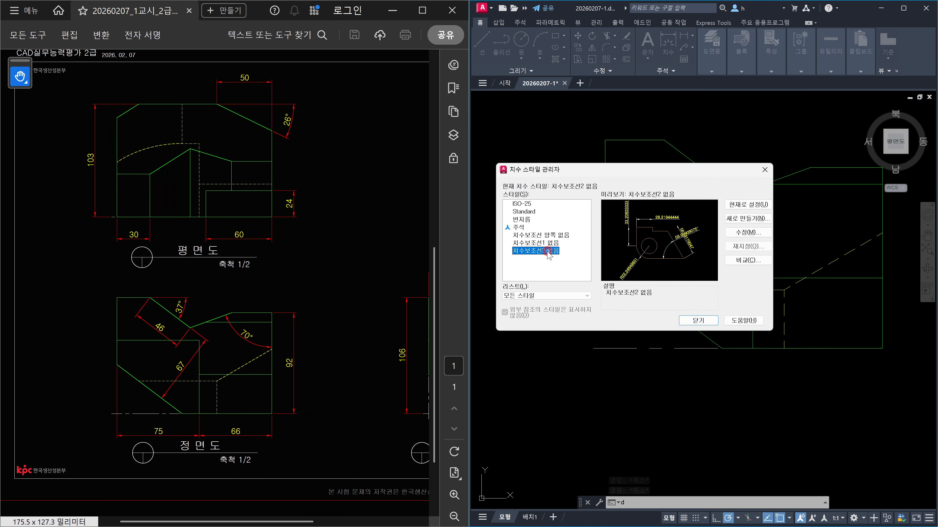
pyautogui.click(700, 322)
# - Add an aligned dimension in the front view from the upper V-notch vertex perpendicular to the lower-left sloped edge
pyautogui.write('DAL')
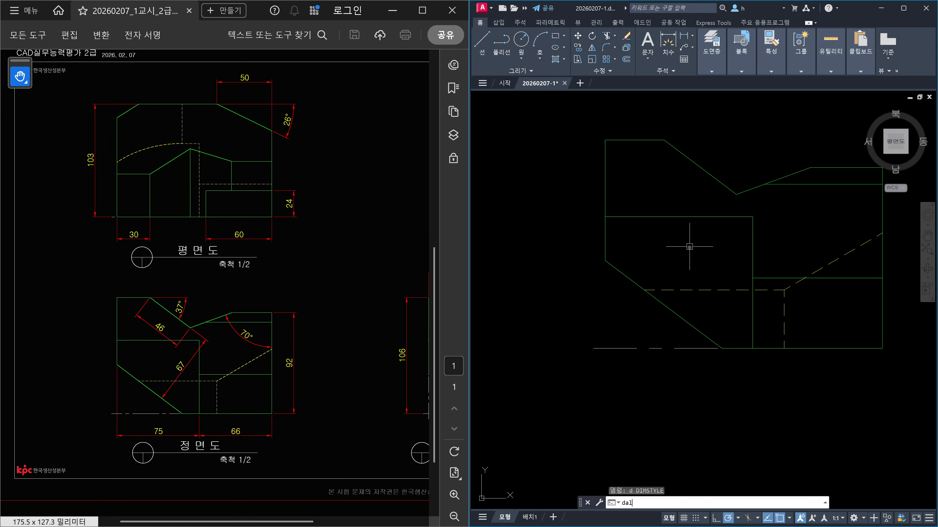
pyautogui.press('Return')
pyautogui.click(736, 195)
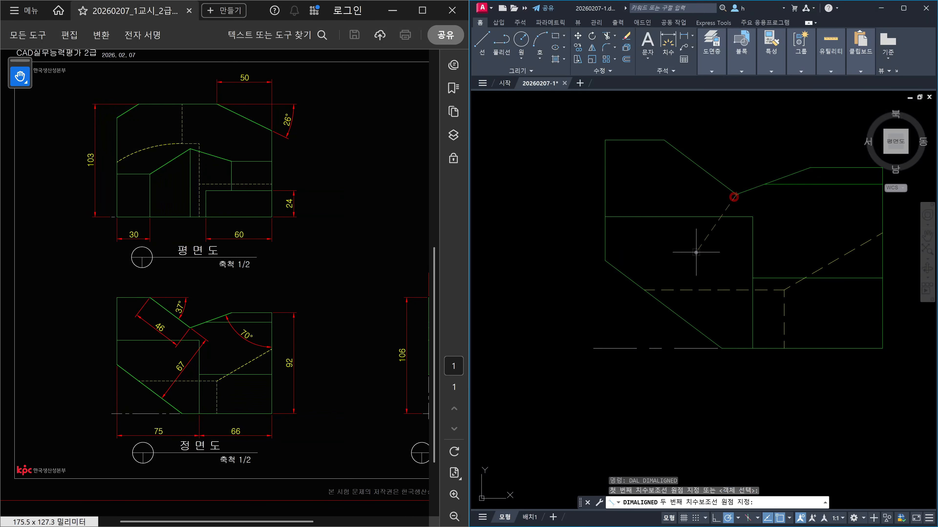
pyautogui.write('per')
pyautogui.press('Return')
pyautogui.click(638, 282)
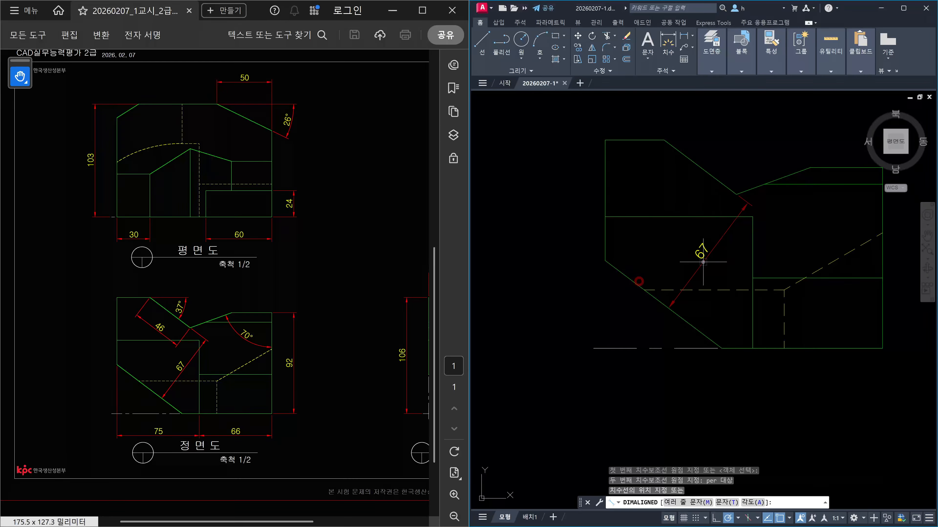
pyautogui.click(725, 265)
pyautogui.press('Escape')
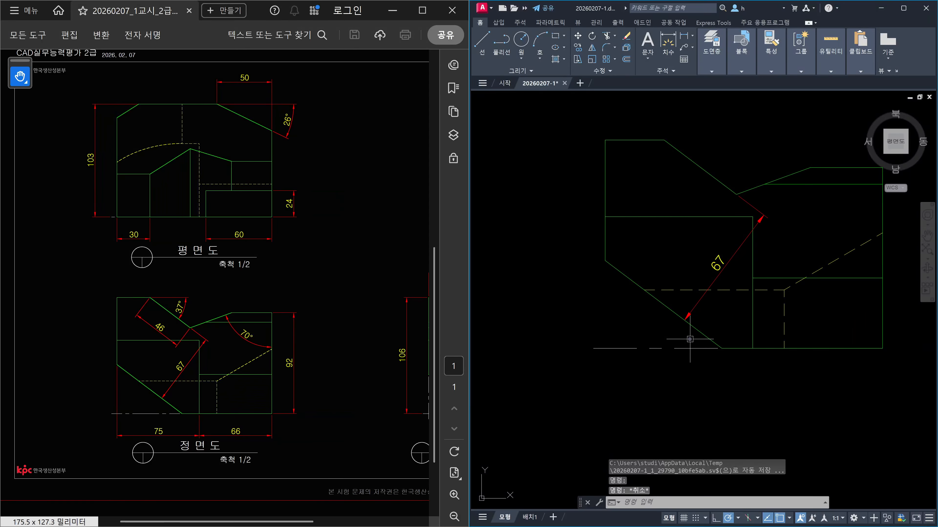
# - Review the previews and descriptions of 반지름, 치수보조선 양쪽 없음, 치수보조선1 없음 and 치수보조선2 없음 in the dimension style manager
pyautogui.scroll(-5, 661, 344)
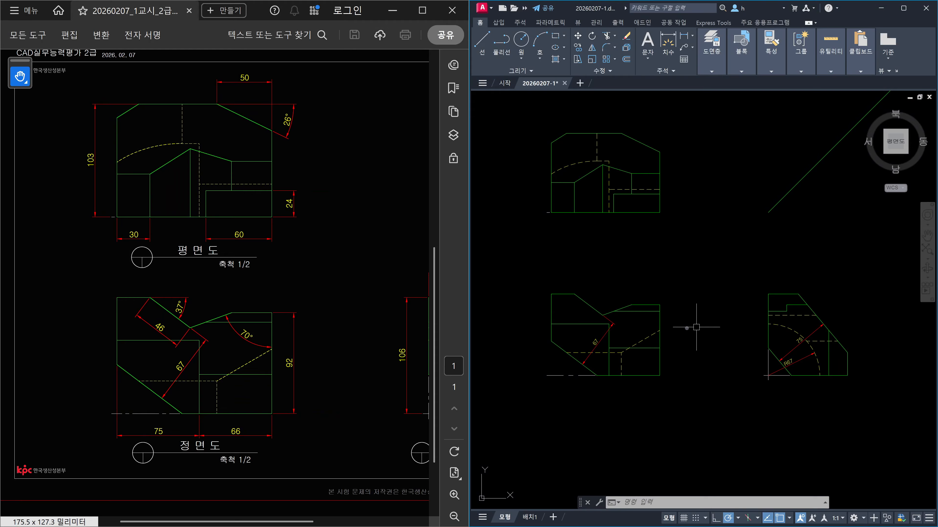
pyautogui.write('d')
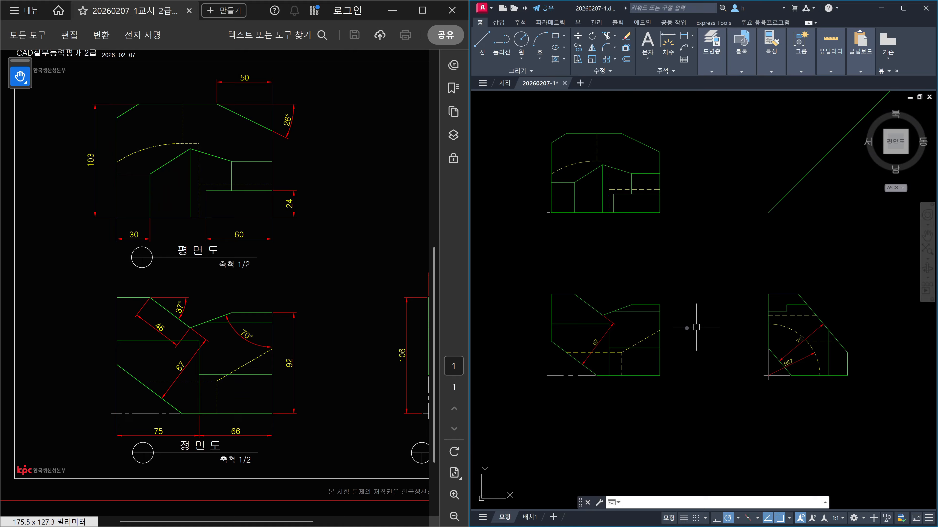
pyautogui.press('Return')
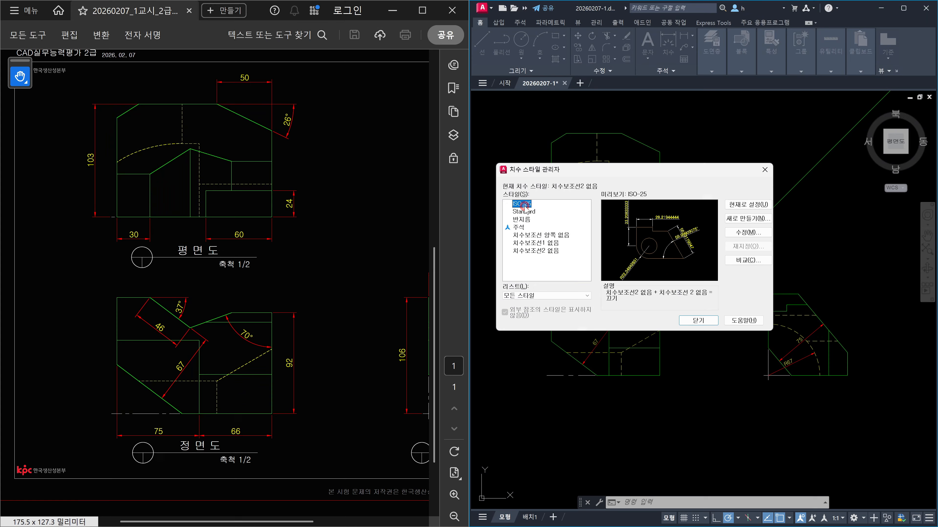
pyautogui.click(522, 220)
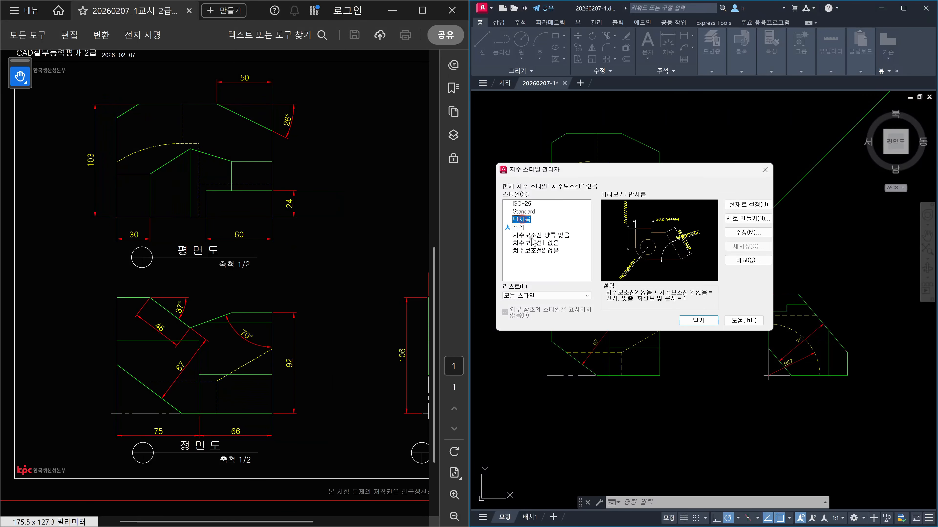
pyautogui.click(531, 235)
pyautogui.click(534, 243)
pyautogui.click(535, 251)
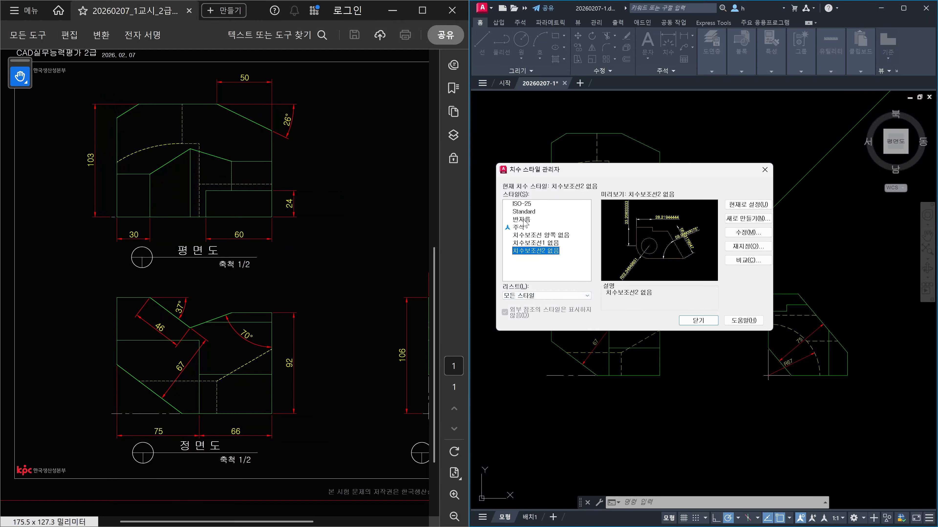
pyautogui.click(522, 220)
pyautogui.click(542, 243)
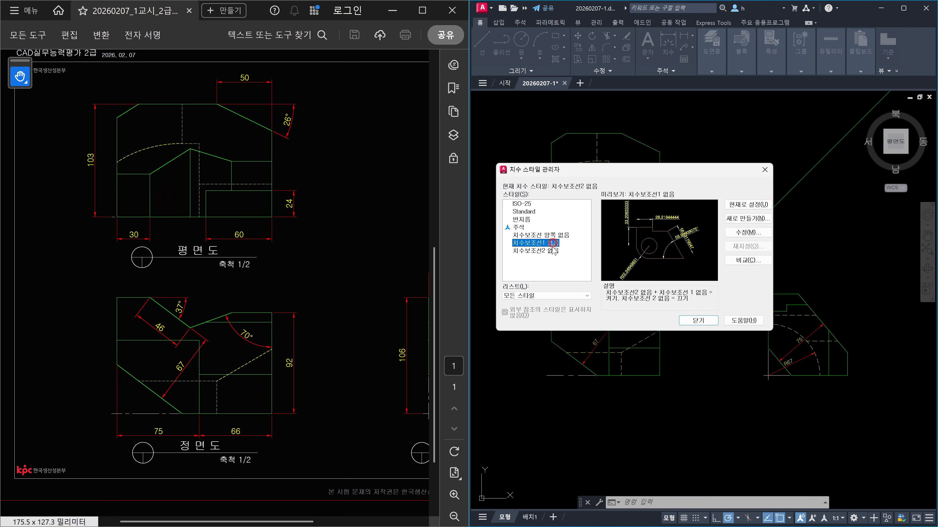
pyautogui.click(549, 252)
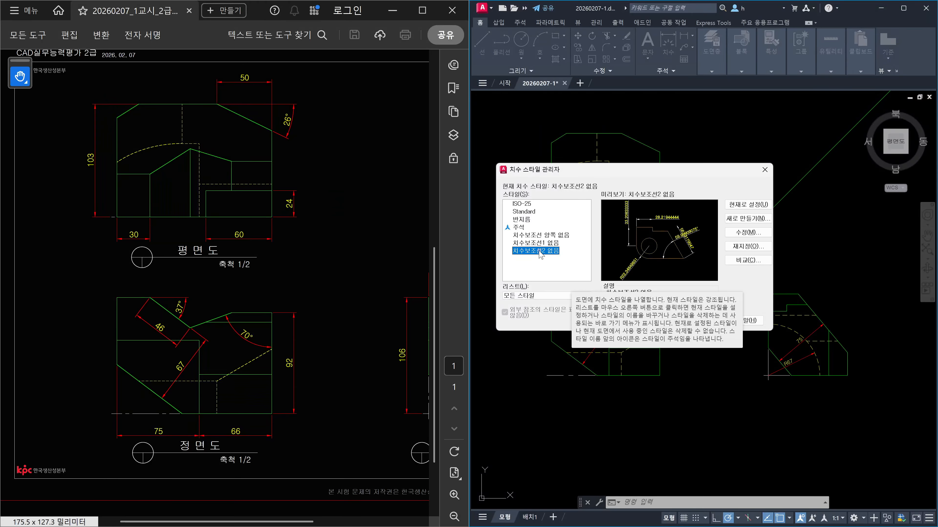
pyautogui.click(524, 219)
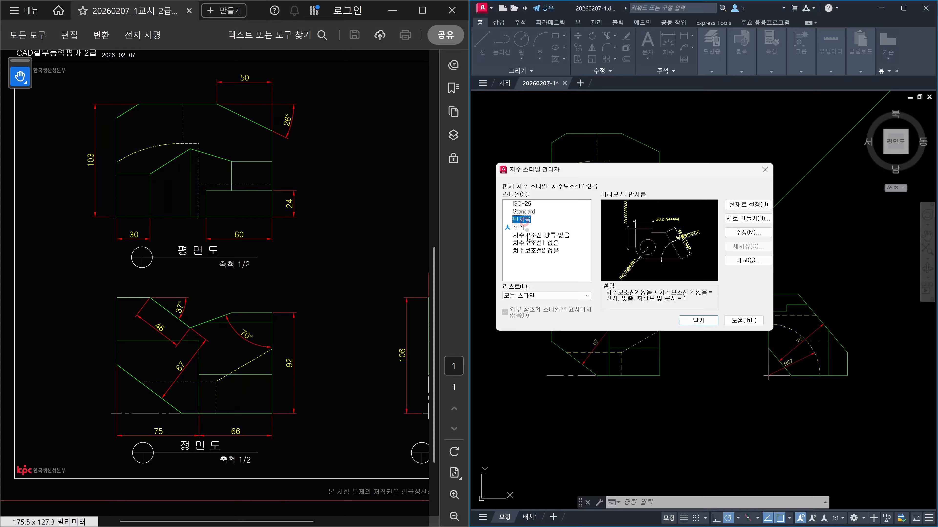
pyautogui.click(529, 236)
pyautogui.click(535, 243)
pyautogui.click(538, 251)
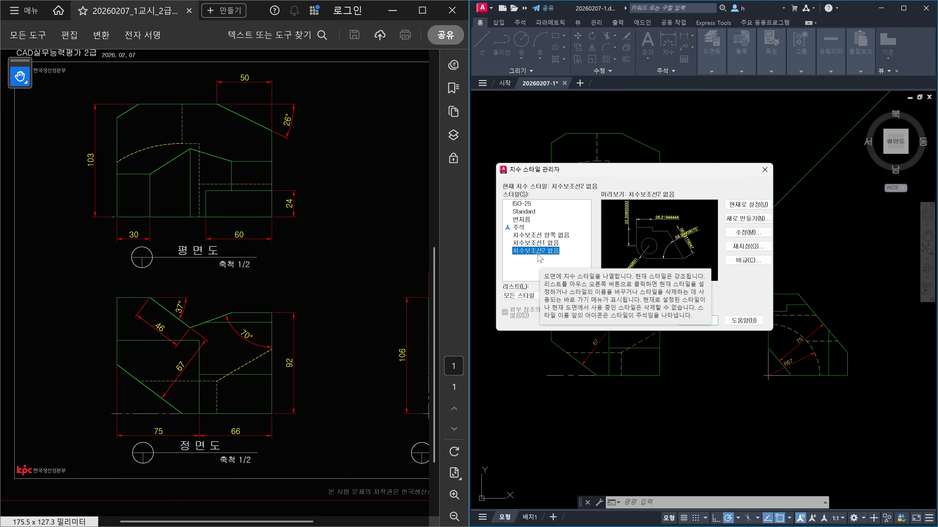
pyautogui.press('Escape')
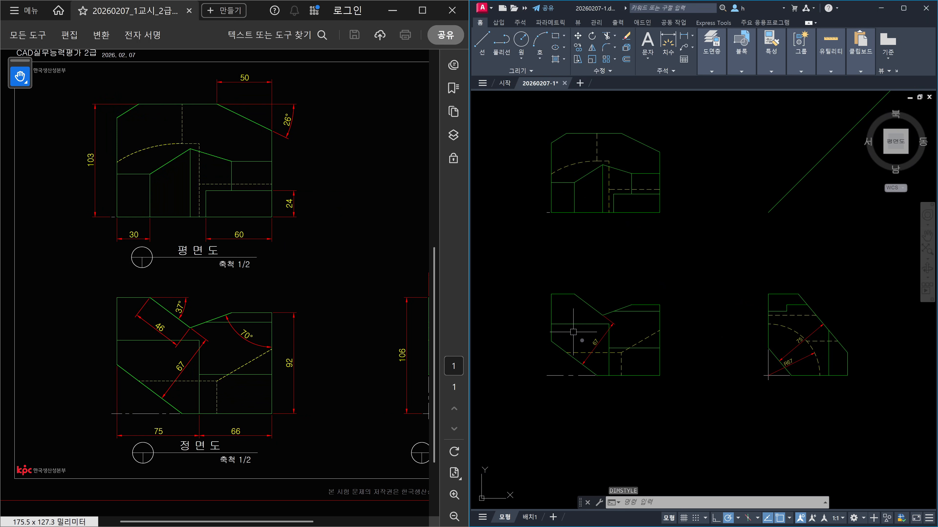
# - Delete the aligned dimension in the front view and the aligned and radius dimensions in the right side view
pyautogui.scroll(4, 607, 343)
pyautogui.click(607, 343)
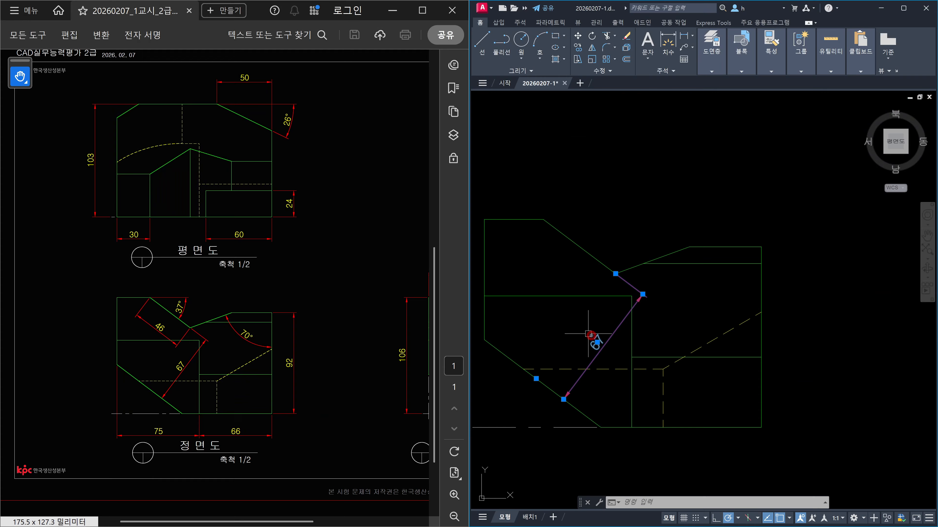
pyautogui.press('Delete')
pyautogui.scroll(-5, 714, 341)
pyautogui.scroll(6, 783, 347)
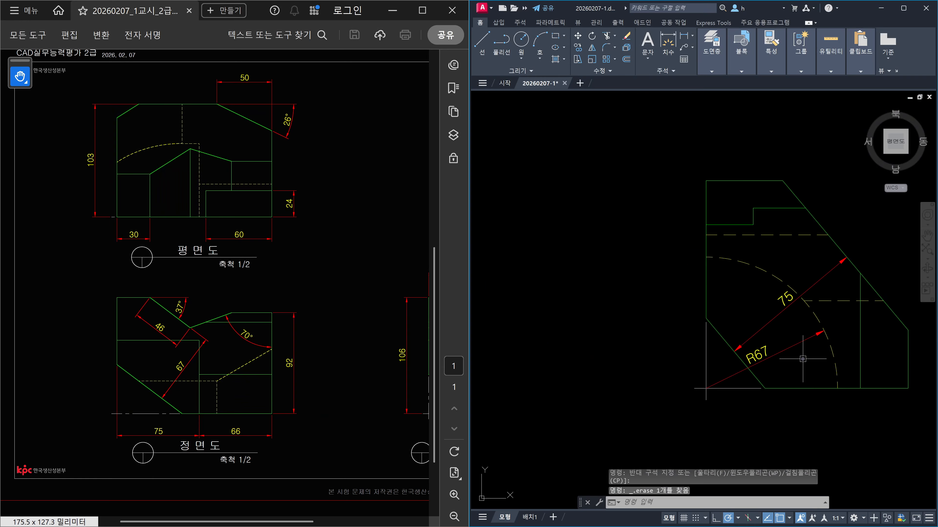
pyautogui.click(785, 349)
pyautogui.click(764, 321)
pyautogui.press('Delete')
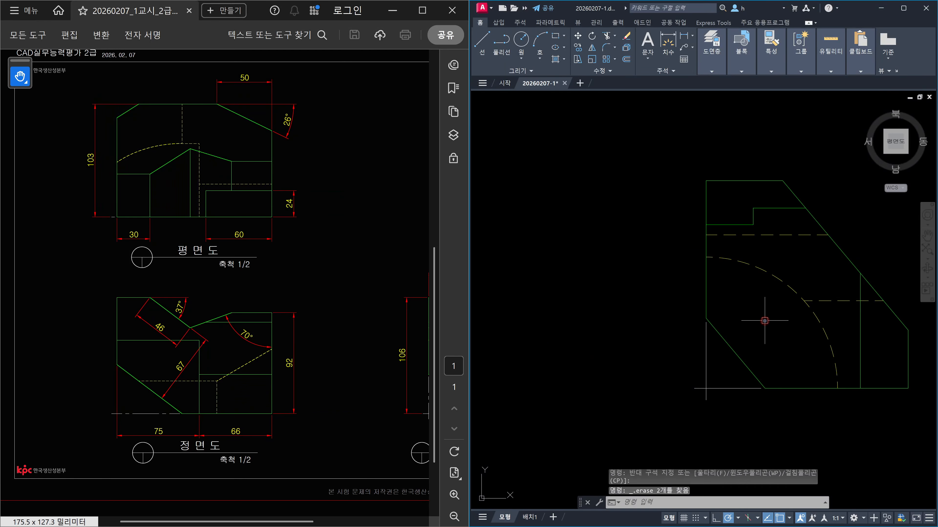
# - Compare the ISO-25, 반지름 and 치수보조선 양쪽 없음 dimension styles, and close the style manager
pyautogui.scroll(-4, 764, 321)
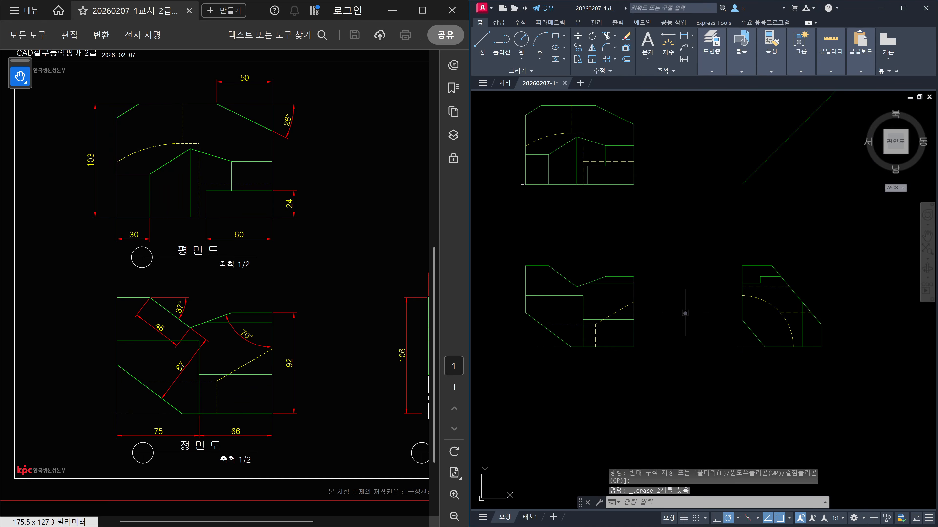
pyautogui.write('d')
pyautogui.press('Return')
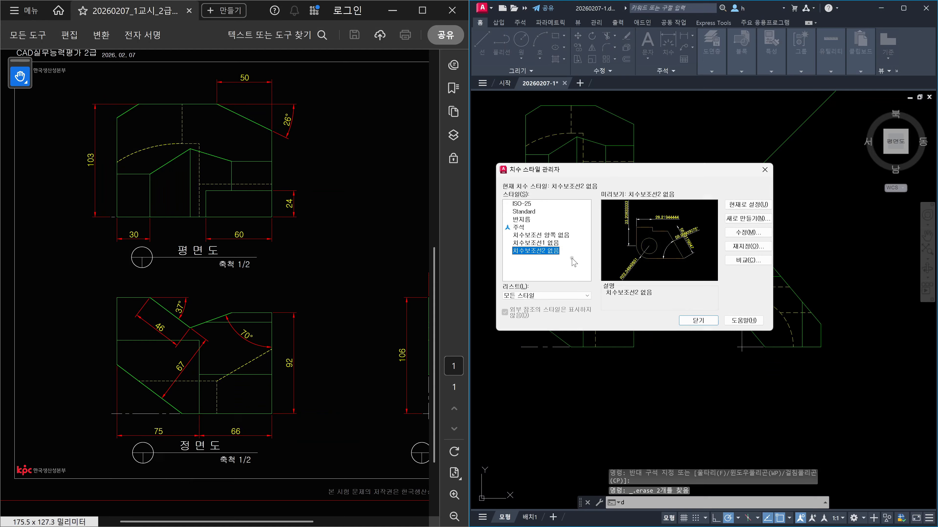
pyautogui.click(522, 219)
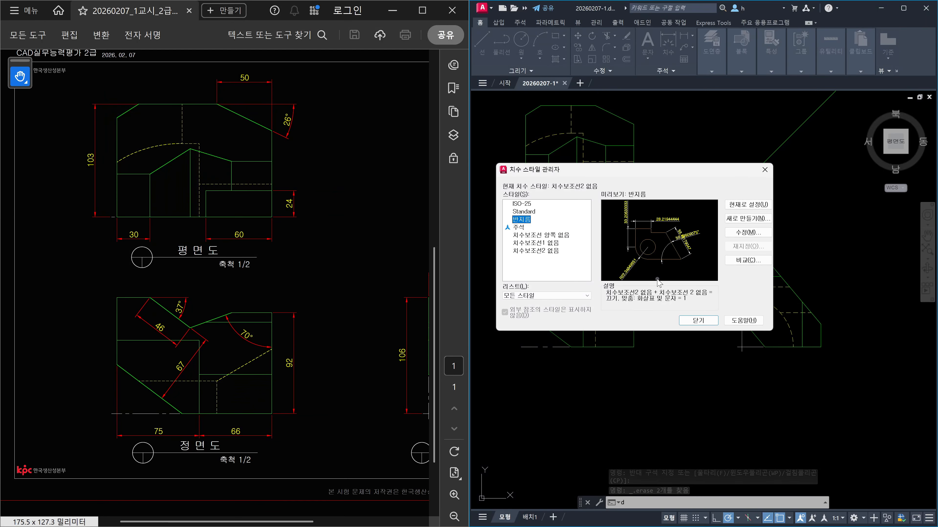
pyautogui.click(522, 204)
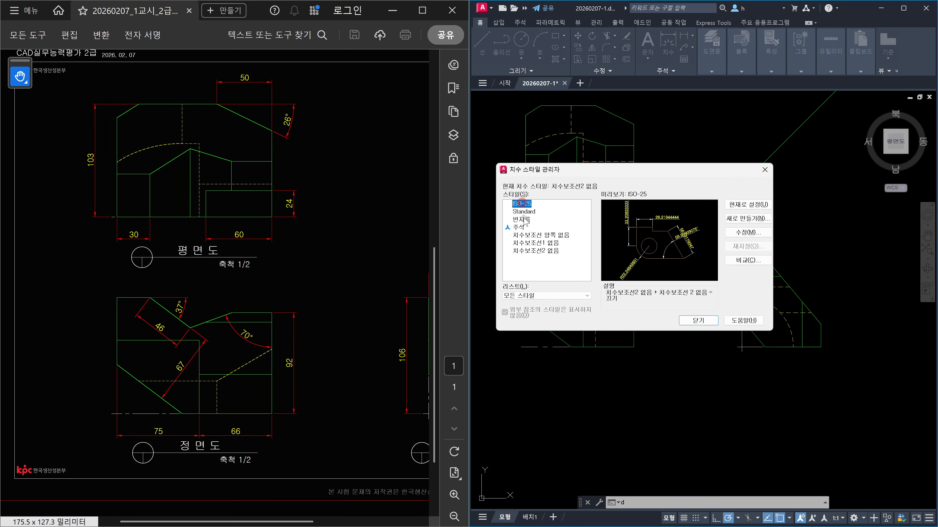
pyautogui.click(525, 220)
pyautogui.click(535, 236)
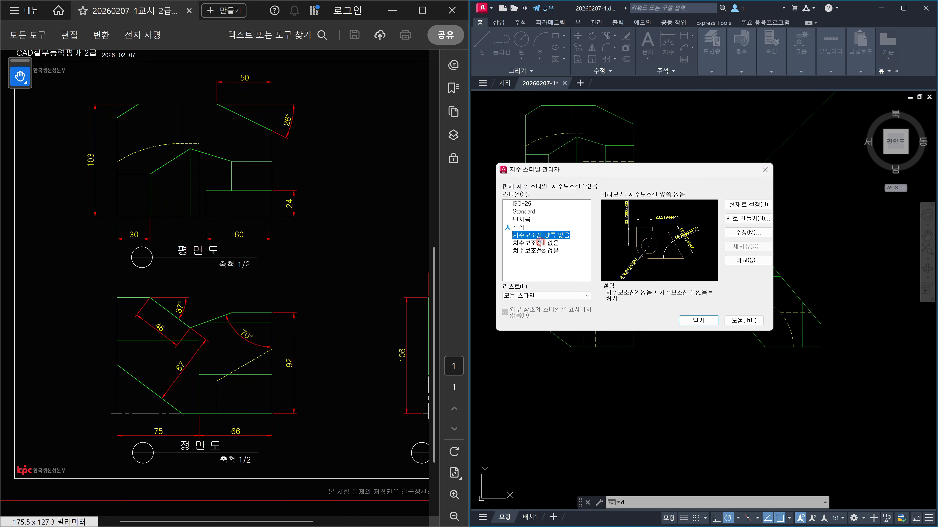
pyautogui.click(694, 321)
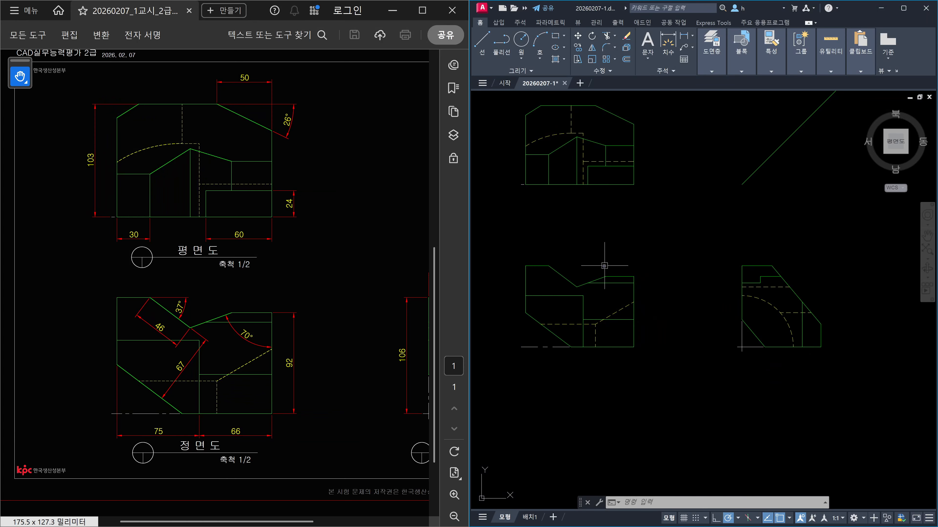
# - Delete the 반지름 dimension style from the drawing
pyautogui.write('d')
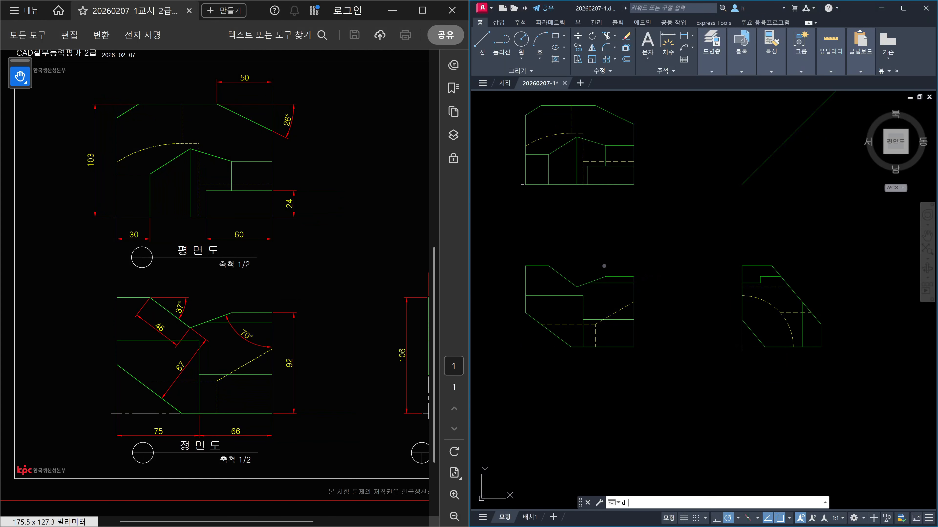
pyautogui.press('Return')
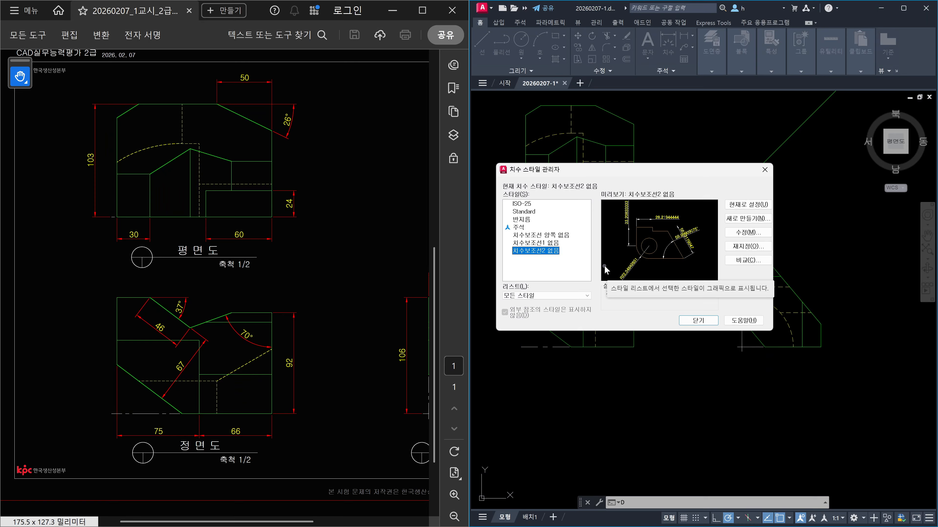
pyautogui.click(519, 220)
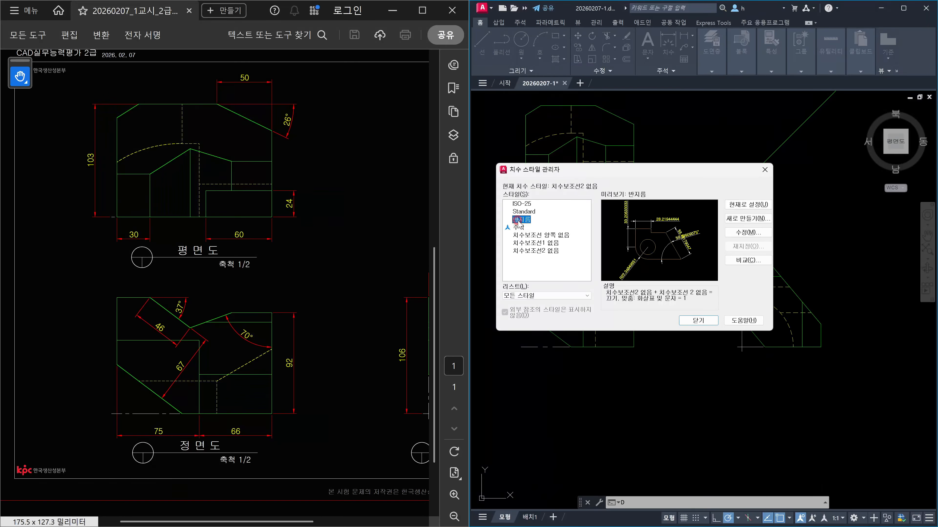
pyautogui.press('Delete')
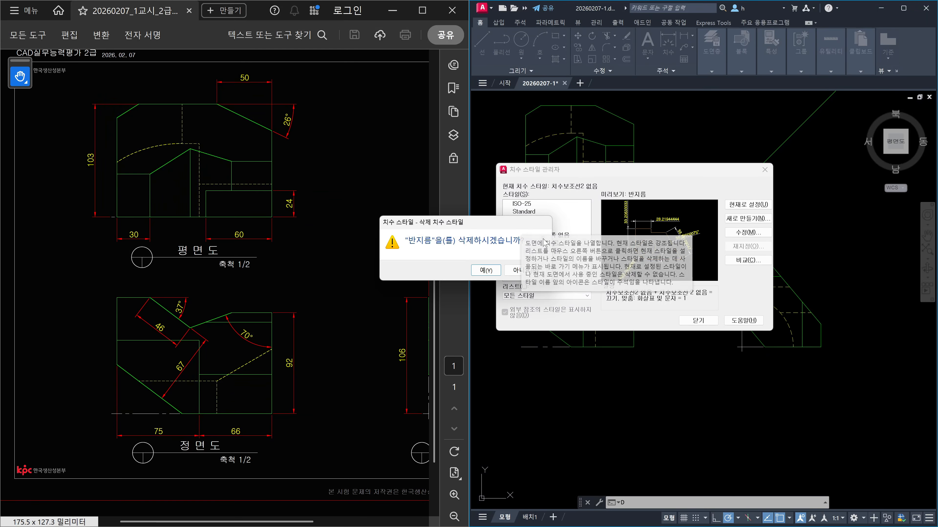
pyautogui.click(483, 272)
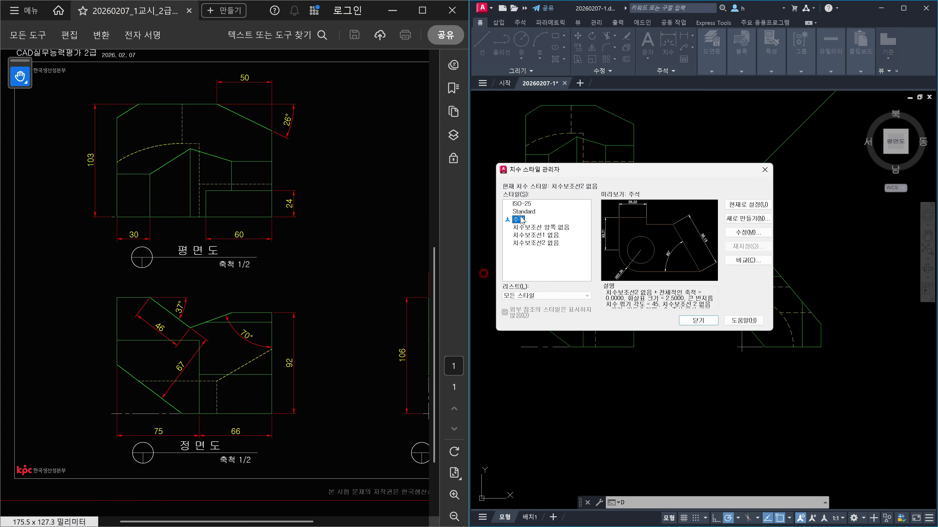
# - Make ISO-25 the current dimension style and delete the 치수보조선 양쪽 없음 style
pyautogui.doubleClick(521, 204)
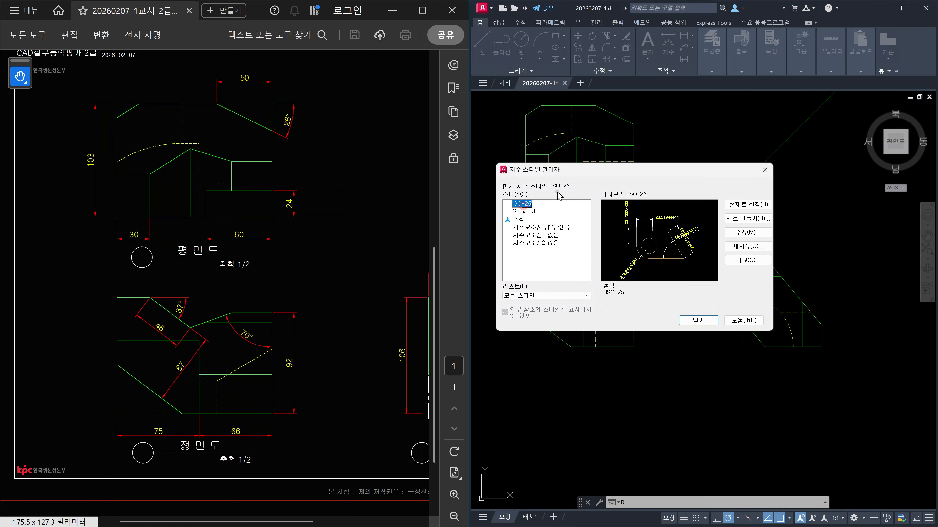
pyautogui.click(535, 228)
pyautogui.press('Delete')
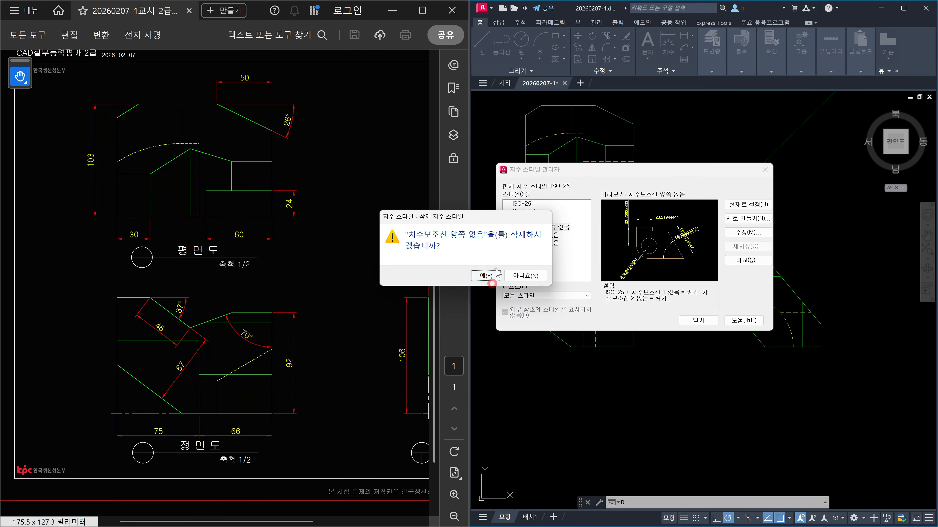
pyautogui.click(485, 276)
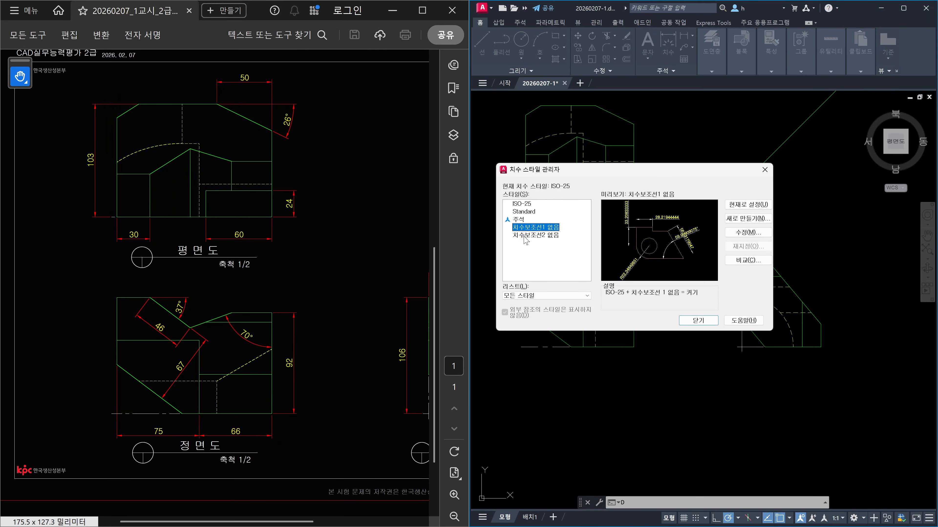
# - Delete the 치수보조선2 없음 and 치수보조선1 없음 dimension styles and close the style manager
pyautogui.click(523, 236)
pyautogui.press('Delete')
pyautogui.click(487, 277)
pyautogui.press('Delete')
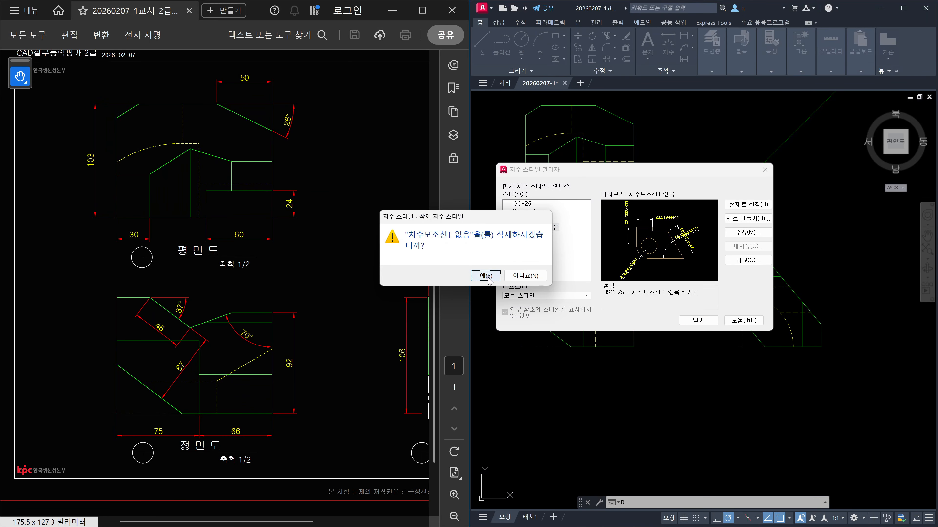
pyautogui.click(486, 275)
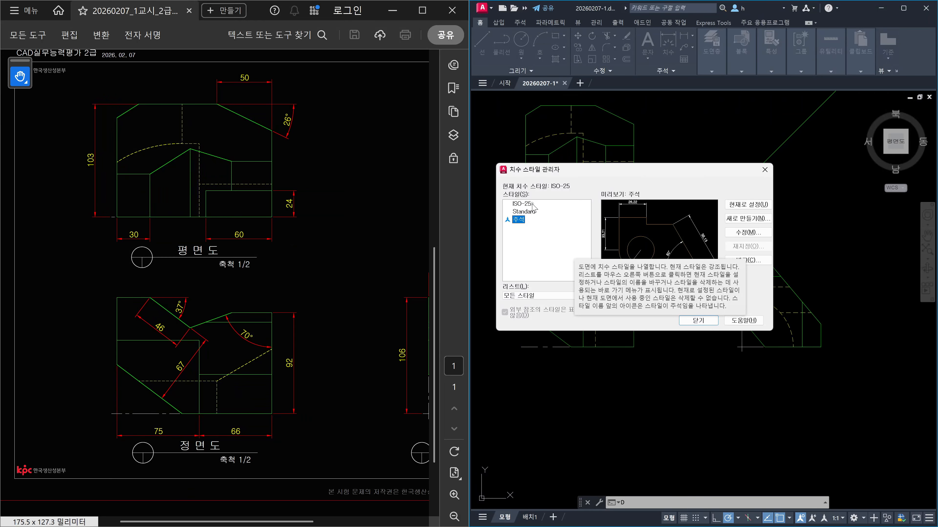
pyautogui.click(699, 321)
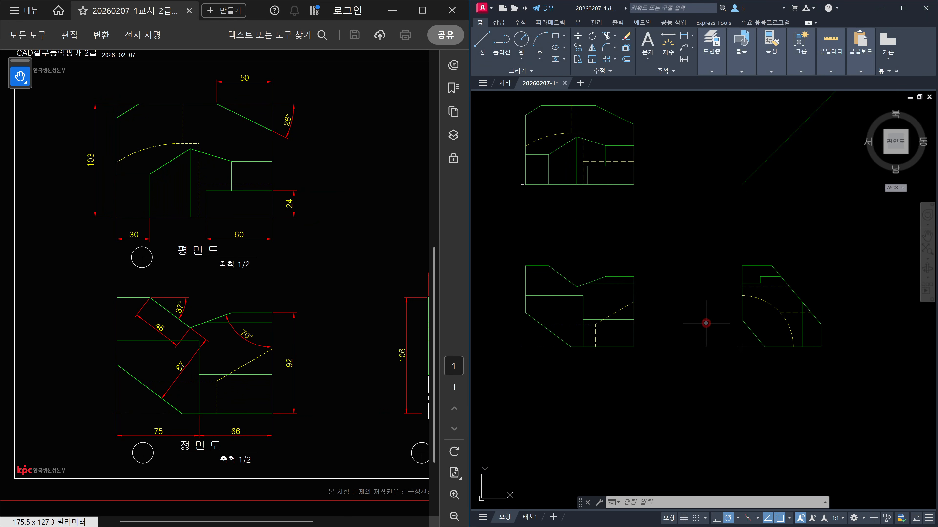
pyautogui.click(704, 73)
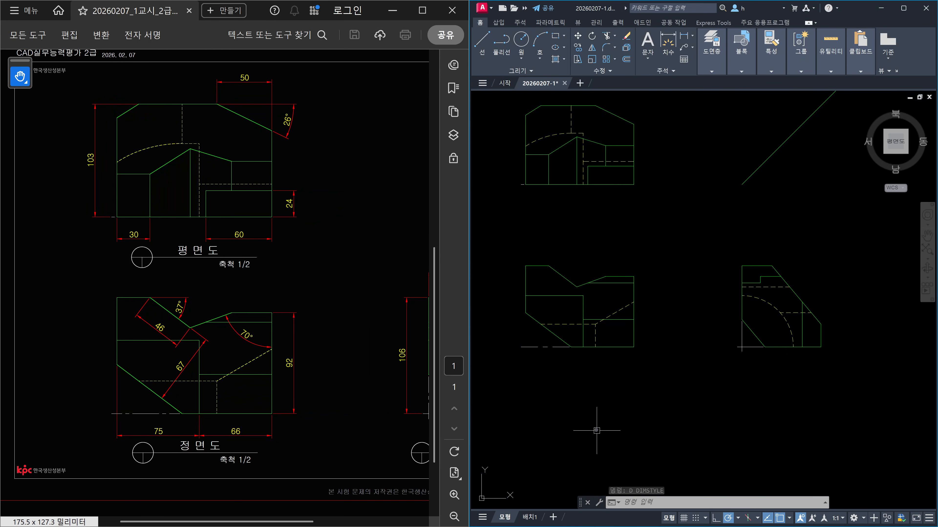
# - Add a horizontal linear dimension below the front view, from the left edge's lower corner to the foot of the inner vertical edge
pyautogui.press('Escape')
pyautogui.scroll(3, 535, 380)
pyautogui.moveTo(561, 354); pyautogui.dragTo(602, 355, button='middle')
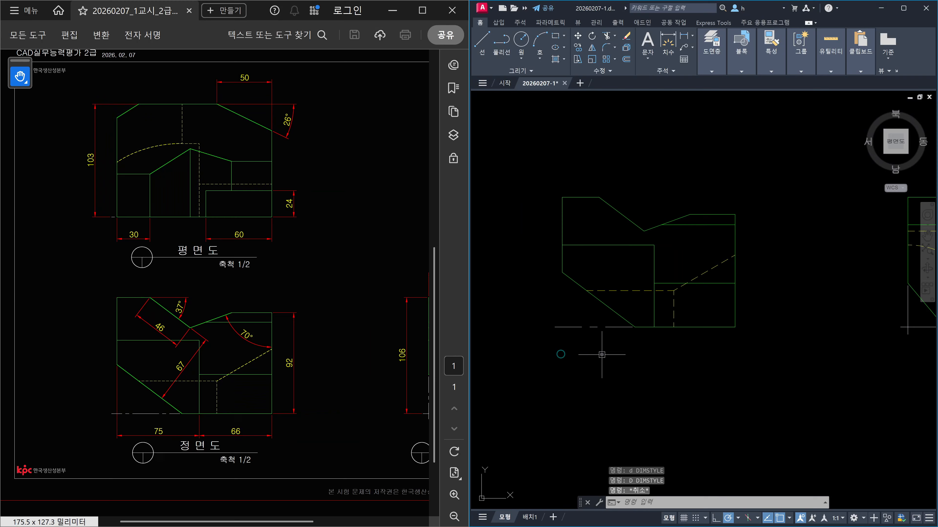
pyautogui.write('DLI')
pyautogui.press('Return')
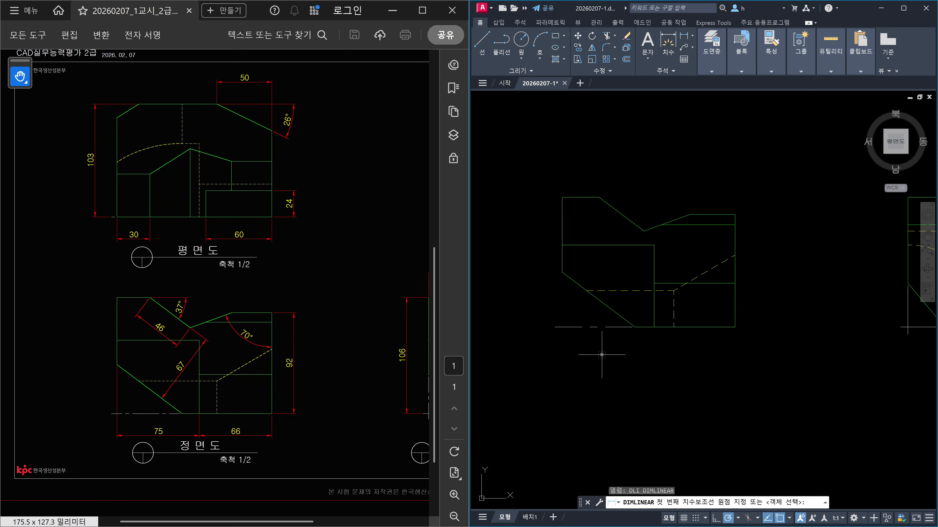
pyautogui.click(563, 273)
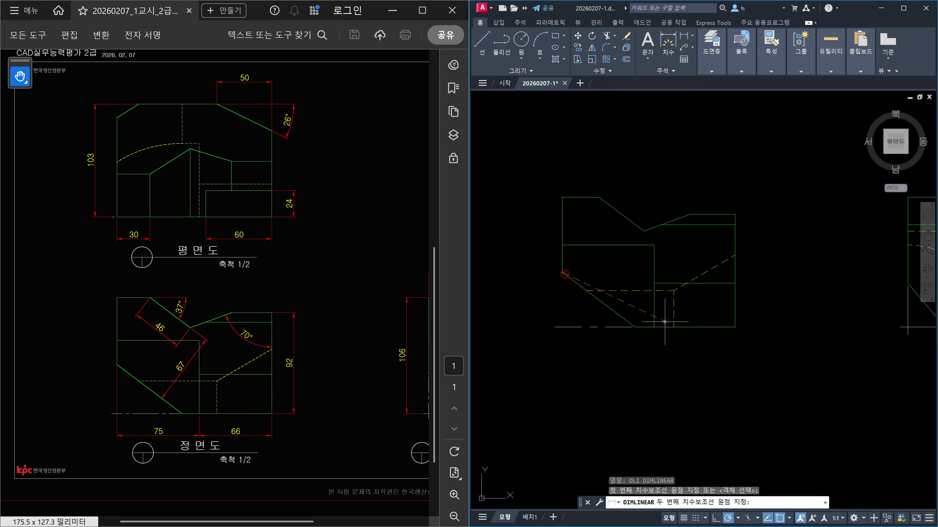
pyautogui.click(654, 323)
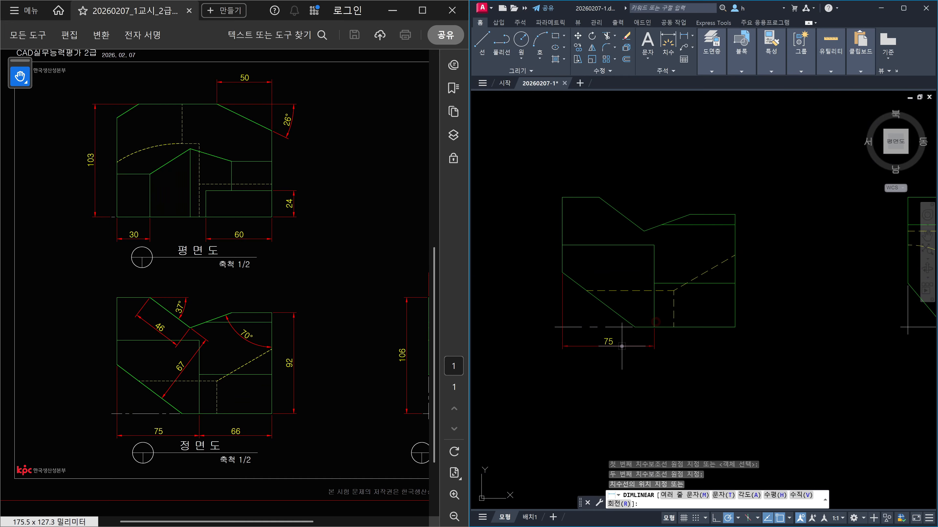
pyautogui.scroll(5, 621, 346)
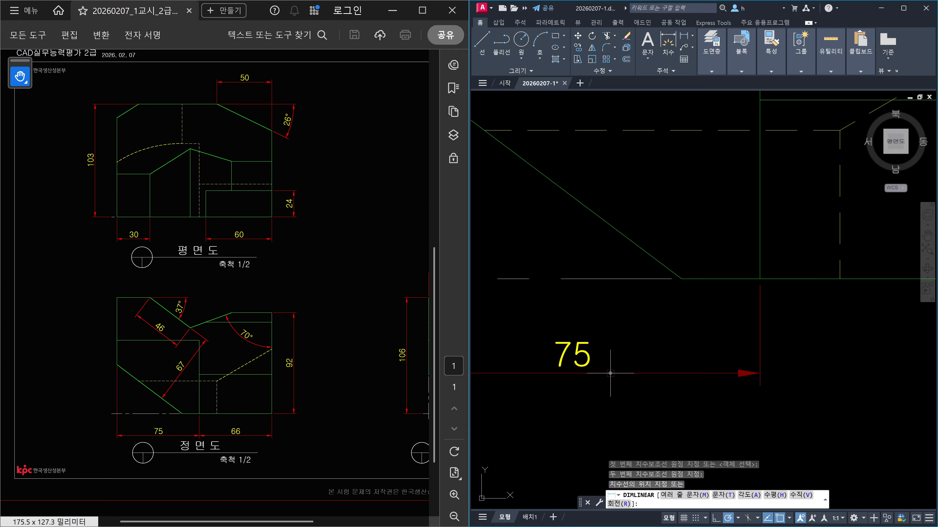
pyautogui.click(610, 373)
pyautogui.scroll(-5, 655, 362)
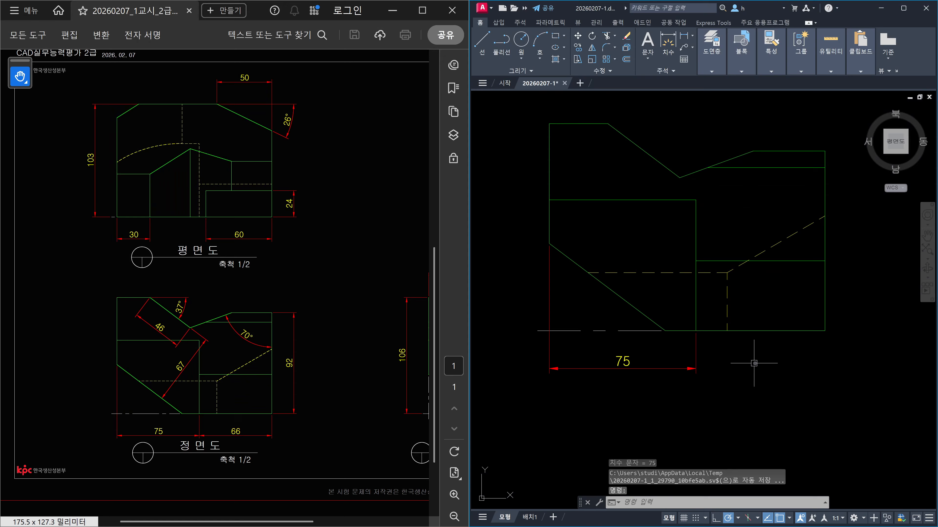
# - Copy the horizontal dimension below the front view upward twice, spacing the copies about 5.5 units apart
pyautogui.moveTo(754, 363); pyautogui.dragTo(762, 371, button='middle')
pyautogui.scroll(2, 621, 388)
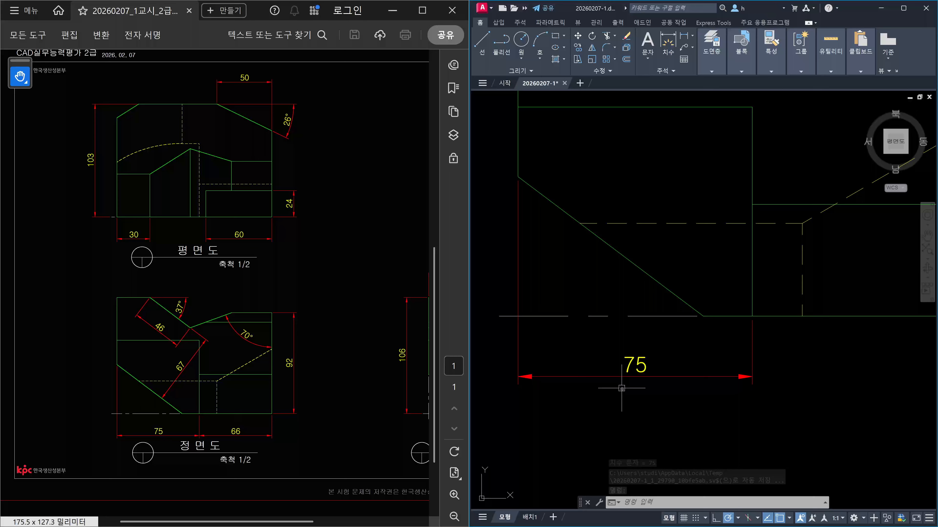
pyautogui.write('co')
pyautogui.press('Return')
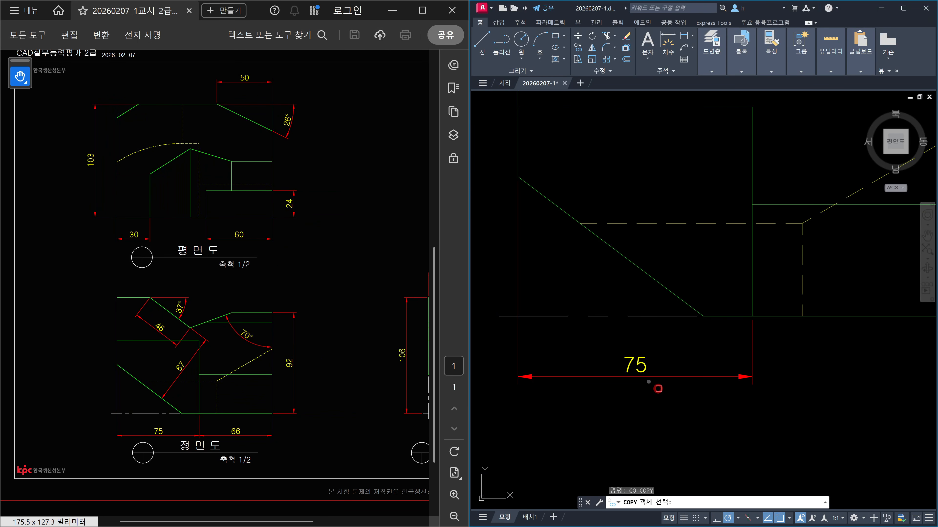
pyautogui.click(651, 377)
pyautogui.press('Return')
pyautogui.click(828, 375)
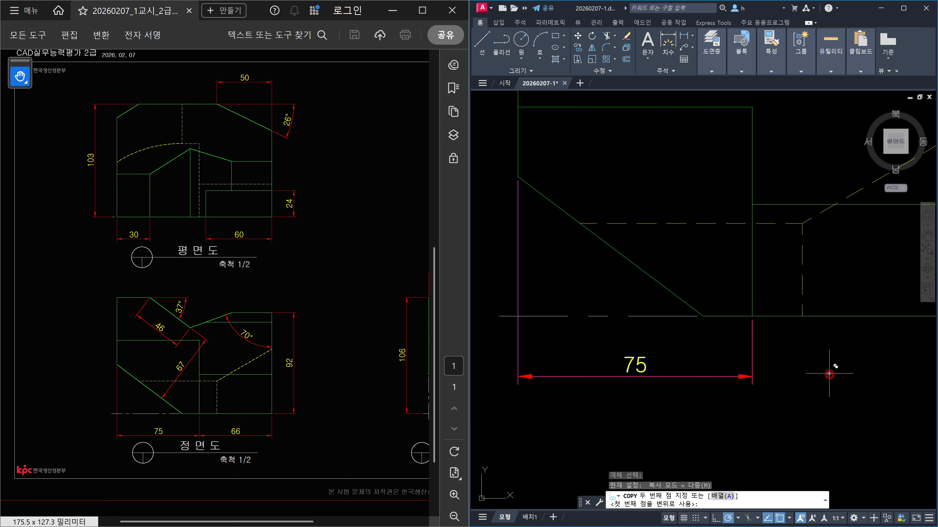
pyautogui.click(828, 356)
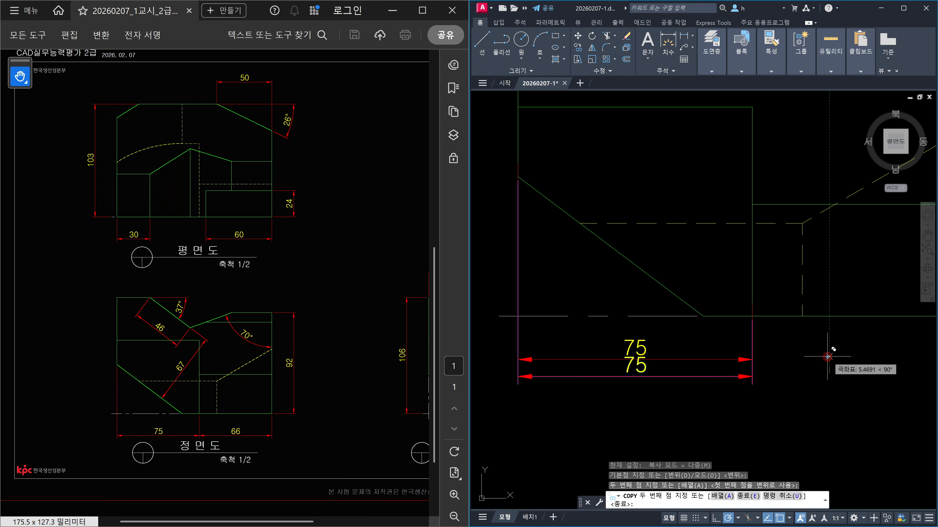
pyautogui.click(828, 340)
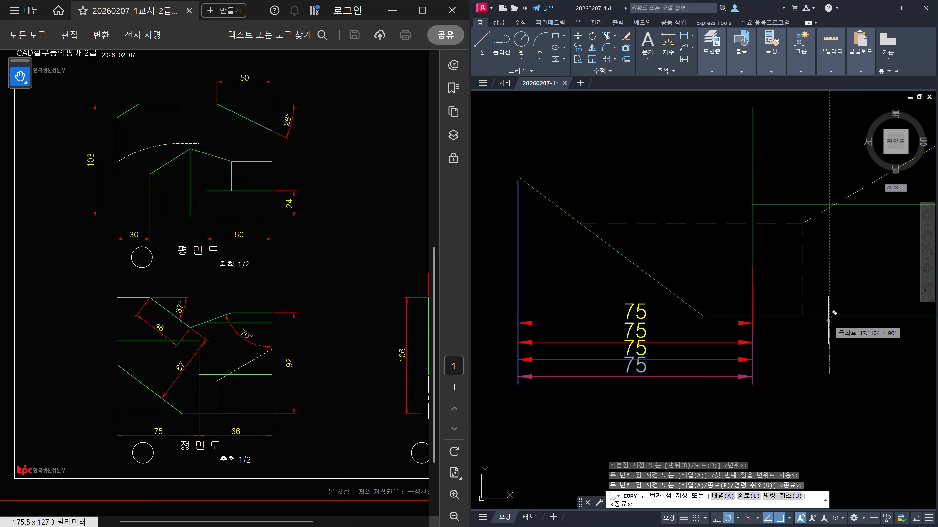
pyautogui.press('Escape')
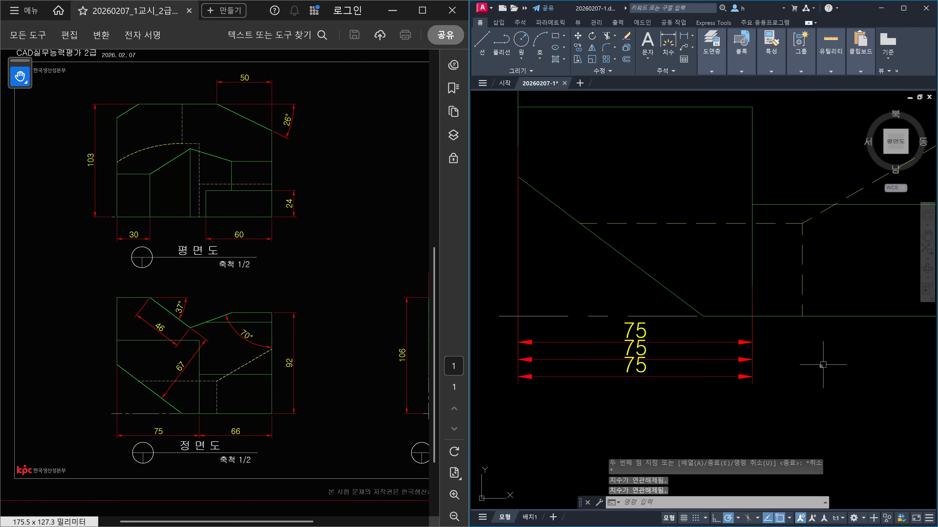
# - Delete the two dimension copies above the original horizontal dimension below the front view
pyautogui.click(697, 366)
pyautogui.click(690, 337)
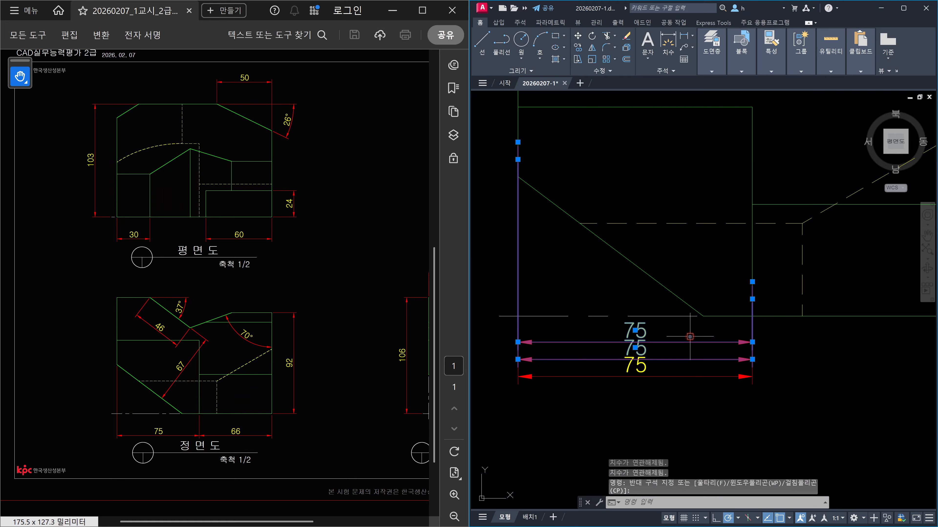
pyautogui.press('Delete')
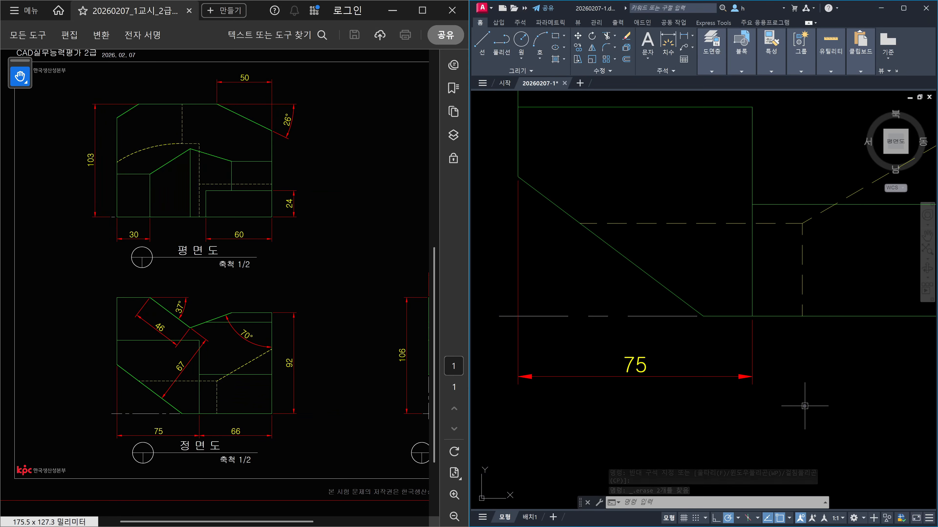
# - Stretch the horizontal dimension's line straight up, closer to the front view's bottom edge
pyautogui.write('s')
pyautogui.press('space')
pyautogui.click(791, 403)
pyautogui.click(725, 352)
pyautogui.press('space')
pyautogui.click(843, 418)
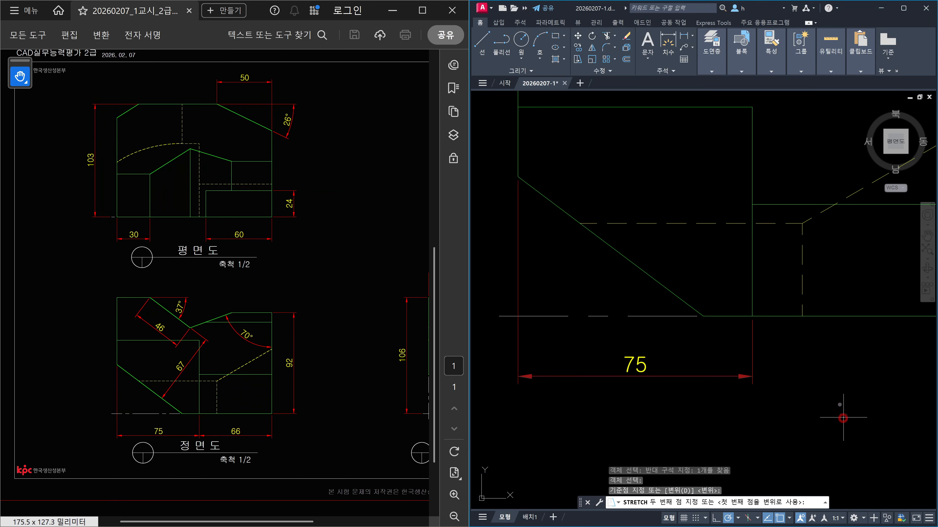
pyautogui.click(840, 387)
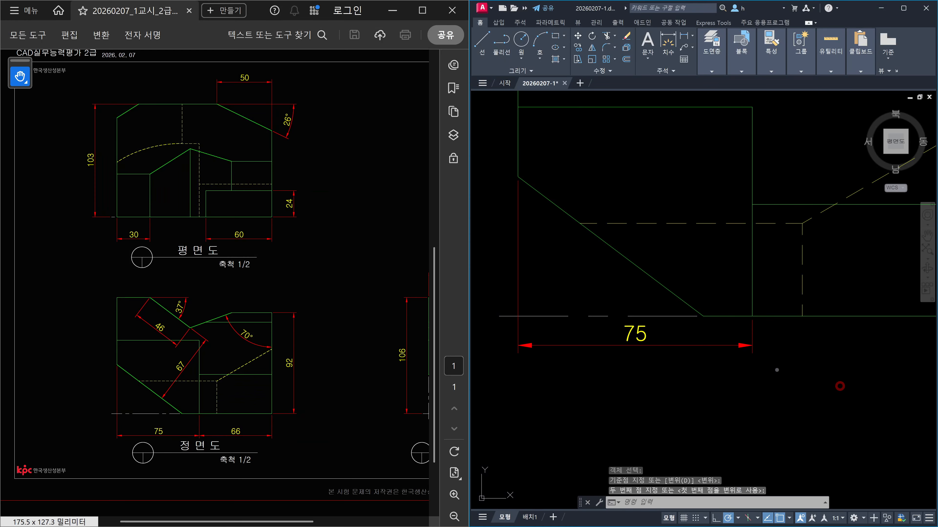
pyautogui.write('co')
pyautogui.press('space')
pyautogui.click(687, 352)
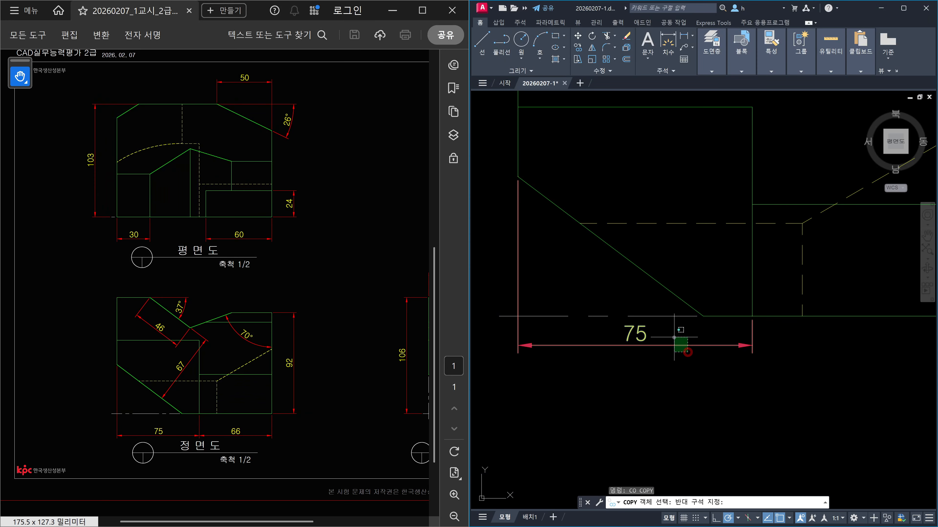
pyautogui.click(674, 337)
pyautogui.press('space')
pyautogui.click(701, 404)
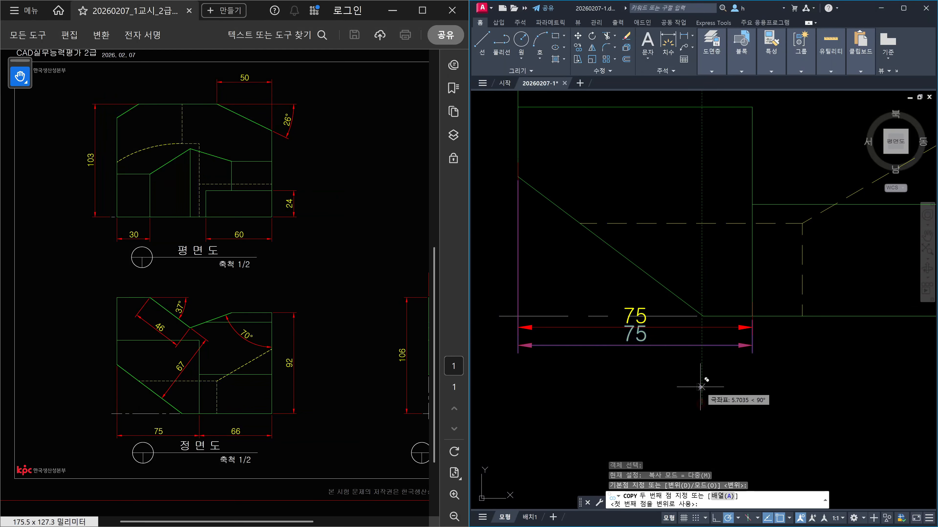
pyautogui.press('Escape')
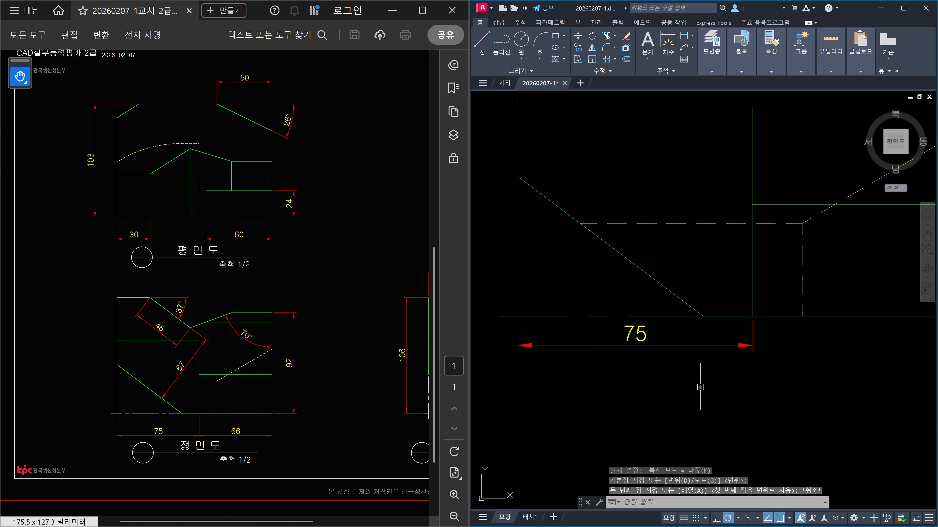
# - Undo the last copy and stretch commands on the front view's horizontal dimension
pyautogui.hotkey('ctrl', 'z')
pyautogui.hotkey('ctrl', 'z')
pyautogui.press('Escape')
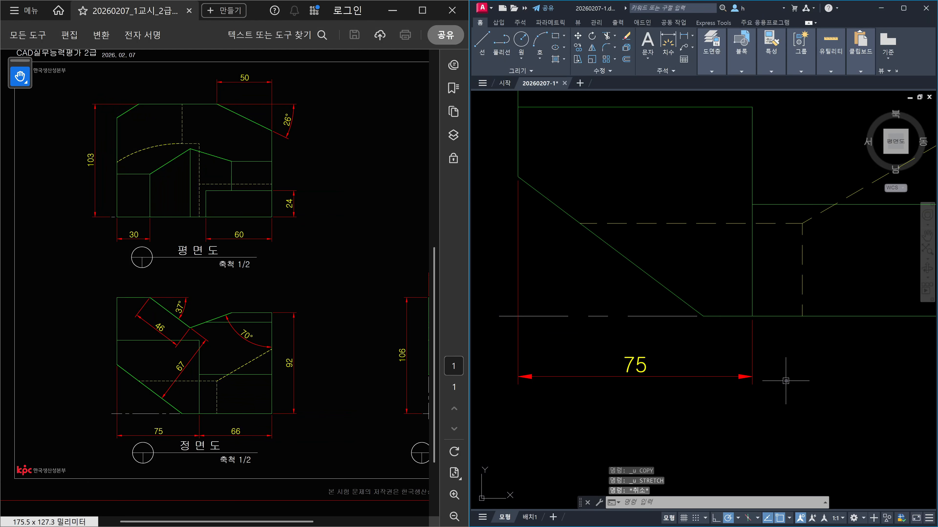
# - Continue the horizontal dimension below the front view to the lower-right corner of the outline
pyautogui.scroll(-3, 786, 379)
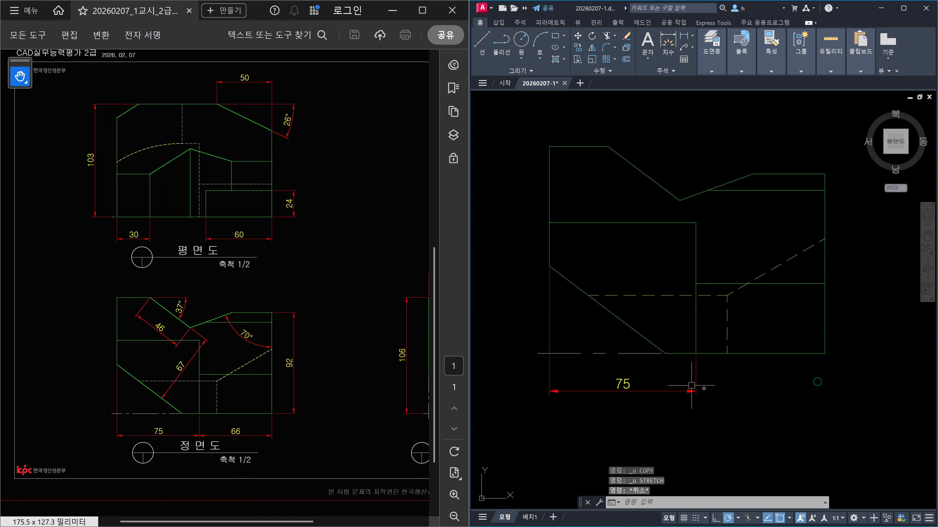
pyautogui.scroll(3, 747, 397)
pyautogui.scroll(-3, 667, 385)
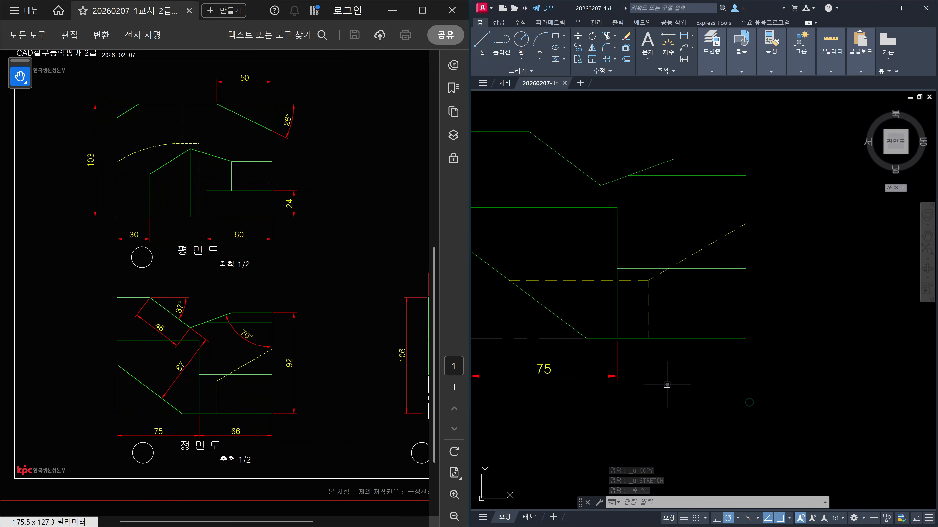
pyautogui.write('dco')
pyautogui.press('Return')
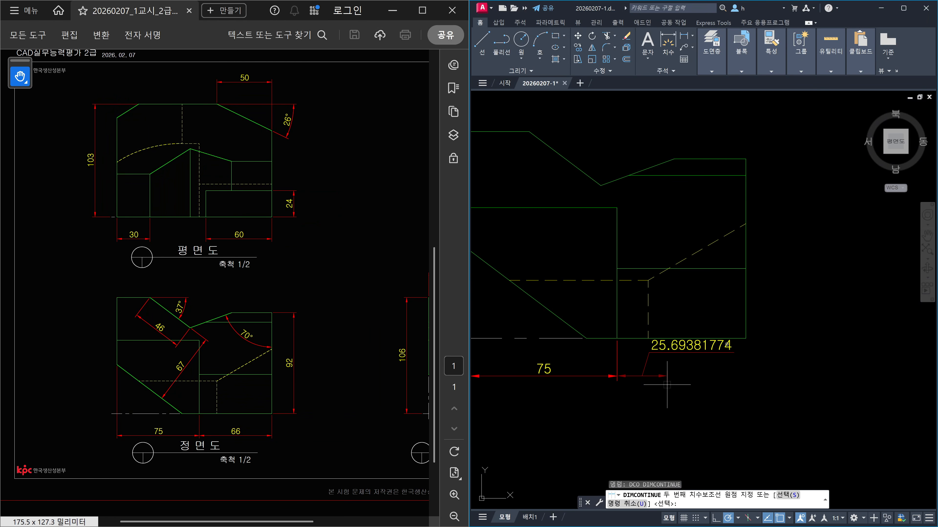
pyautogui.click(746, 338)
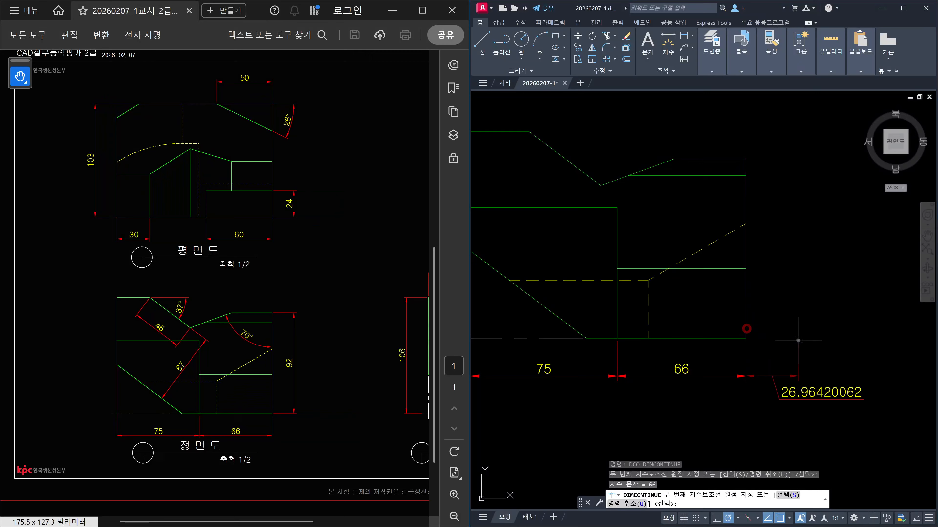
pyautogui.press('Escape')
pyautogui.moveTo(717, 337); pyautogui.dragTo(742, 345, button='middle')
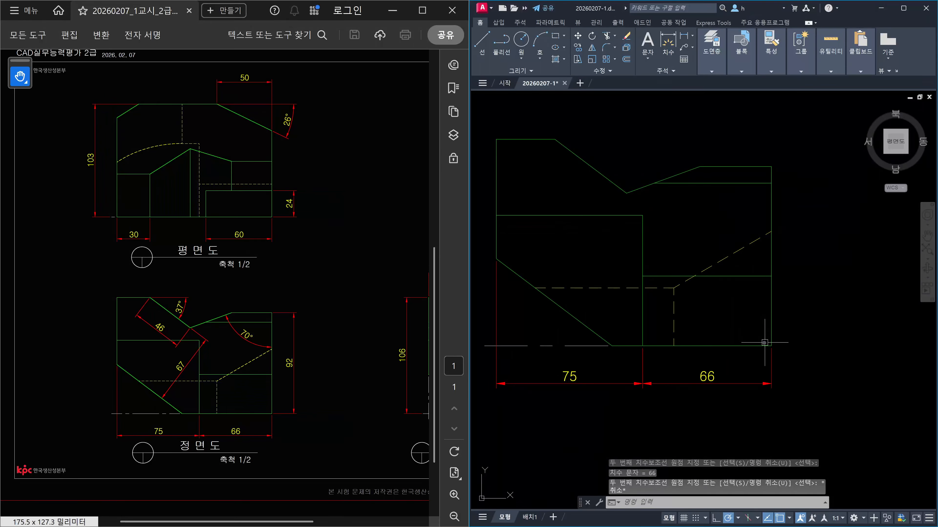
pyautogui.write('dli')
pyautogui.press('Return')
pyautogui.click(765, 344)
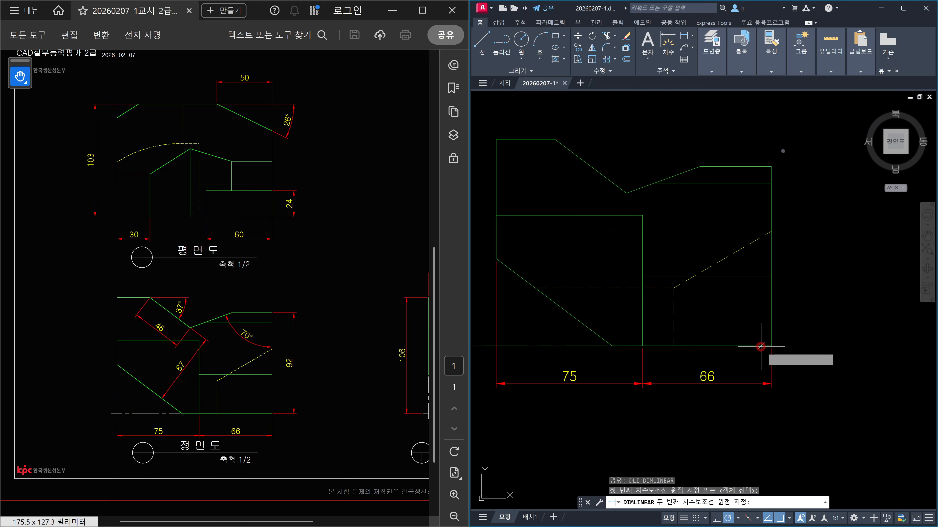
pyautogui.click(771, 166)
pyautogui.press('Escape')
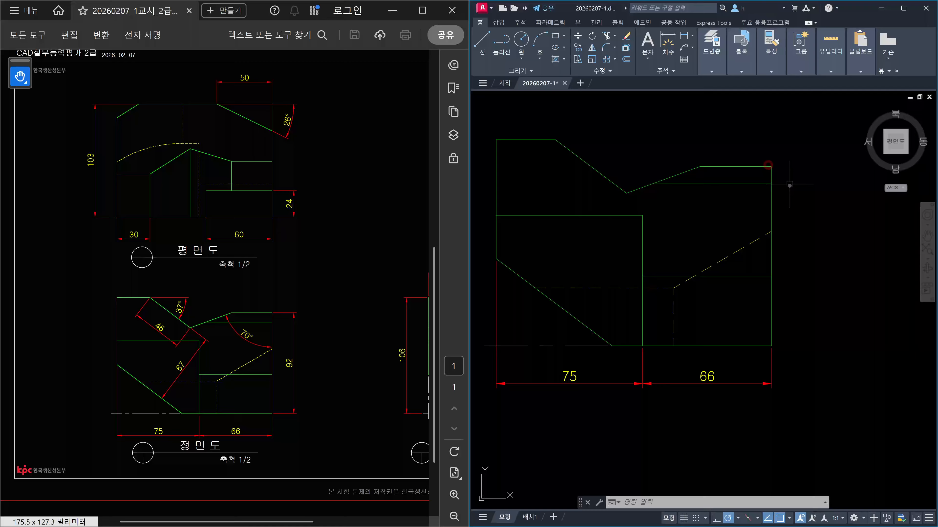
# - Add a vertical linear dimension for the full right edge of the front view, placed outside the outline with Ortho mode on
pyautogui.press('Return')
pyautogui.click(771, 337)
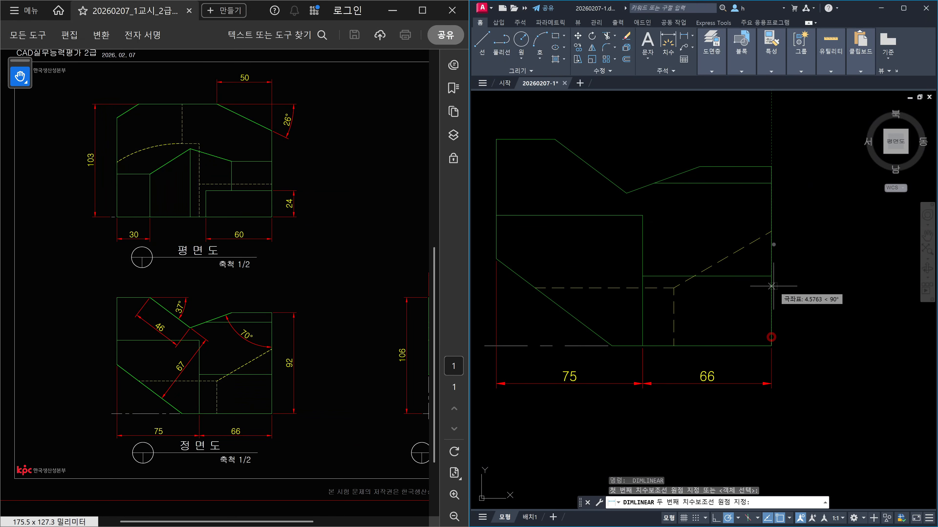
pyautogui.click(770, 166)
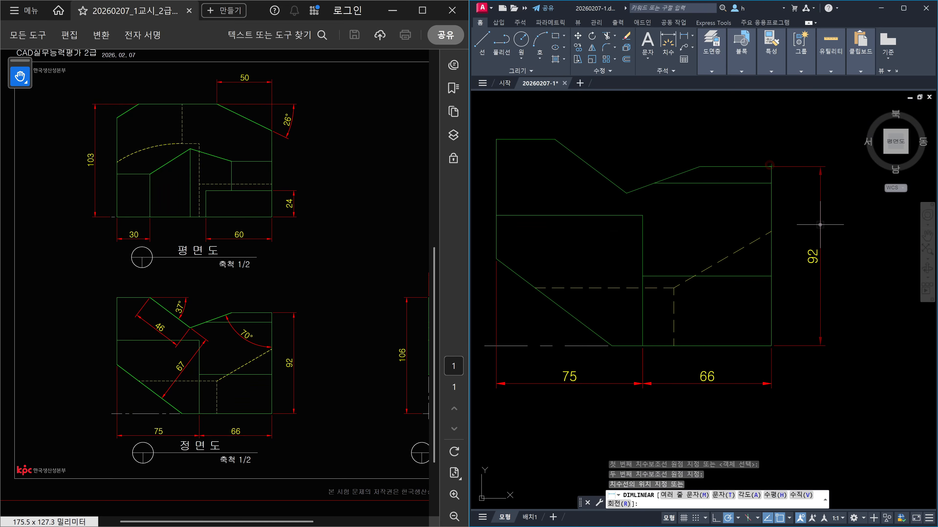
pyautogui.press('F8')
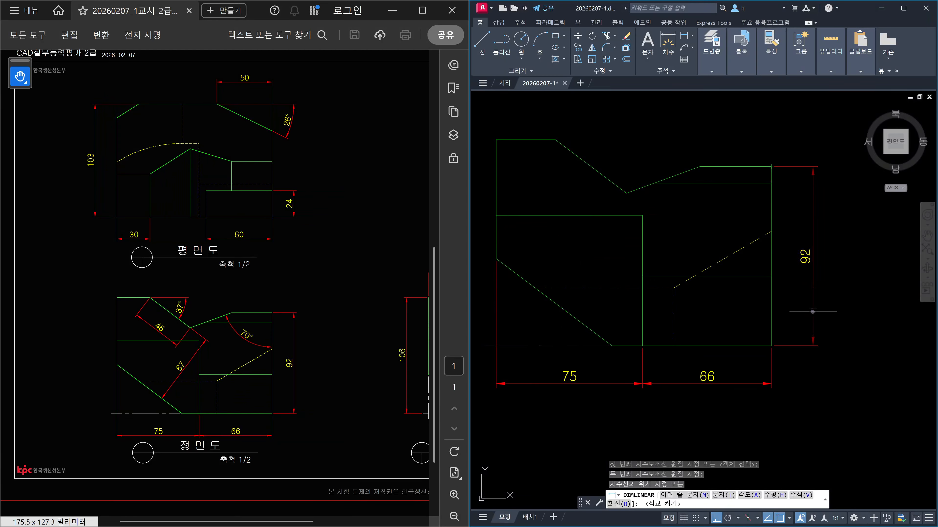
pyautogui.click(809, 383)
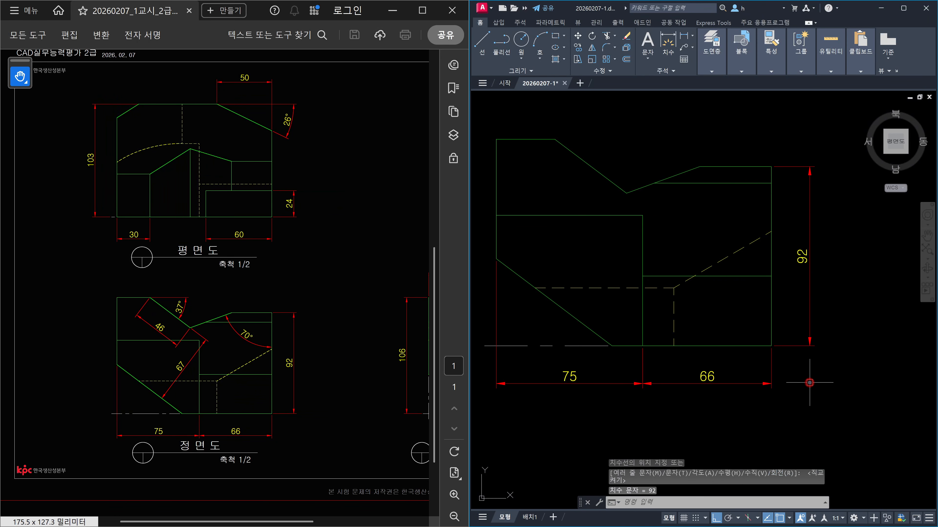
pyautogui.press('Escape')
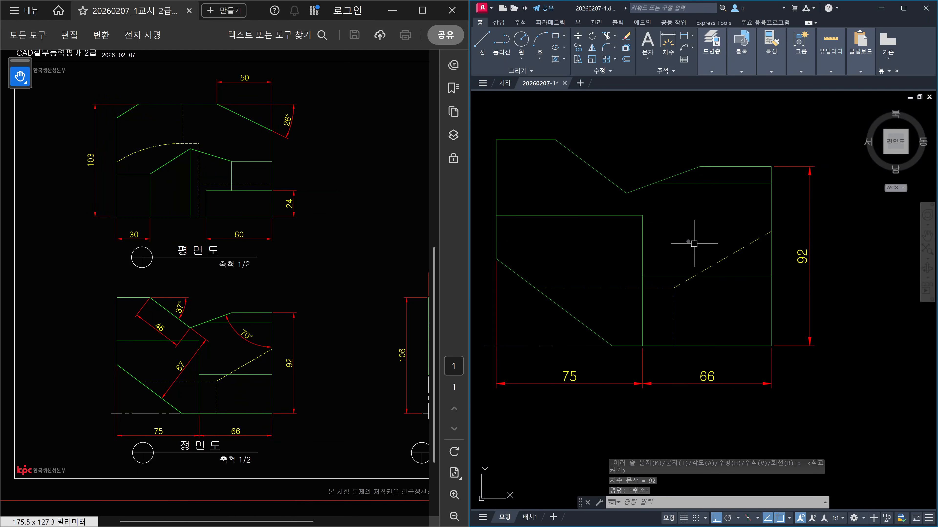
pyautogui.press('Escape')
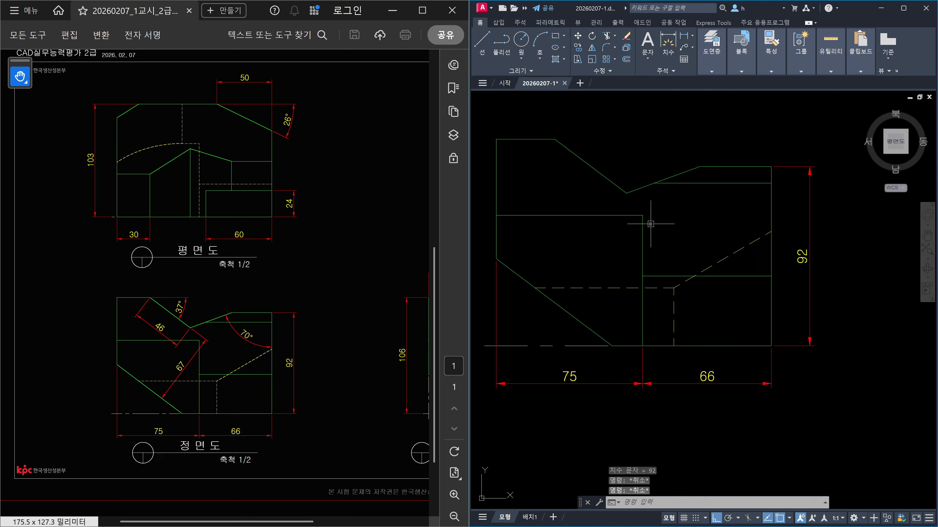
# - Add an aligned dimension to the descending sloped edge at the front view's upper left, placed below the slope
pyautogui.write('DAL')
pyautogui.press('Return')
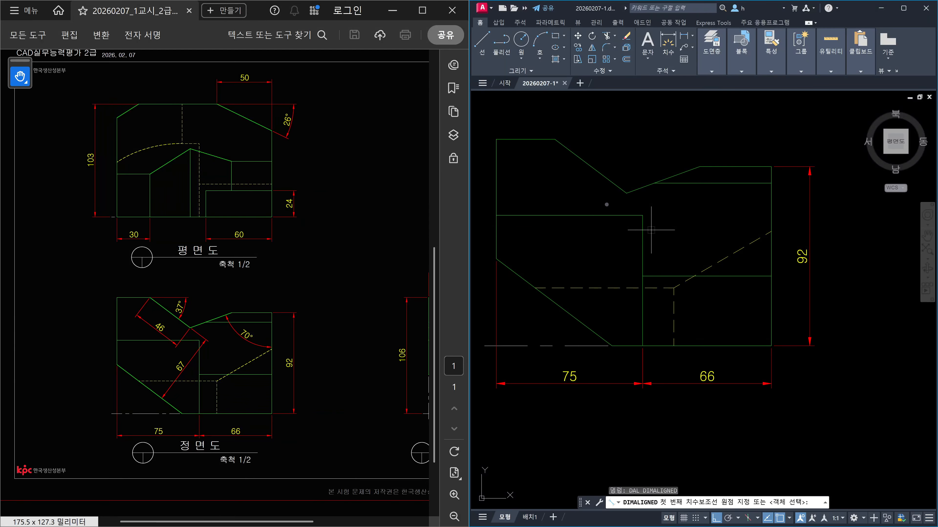
pyautogui.press('Return')
pyautogui.click(602, 176)
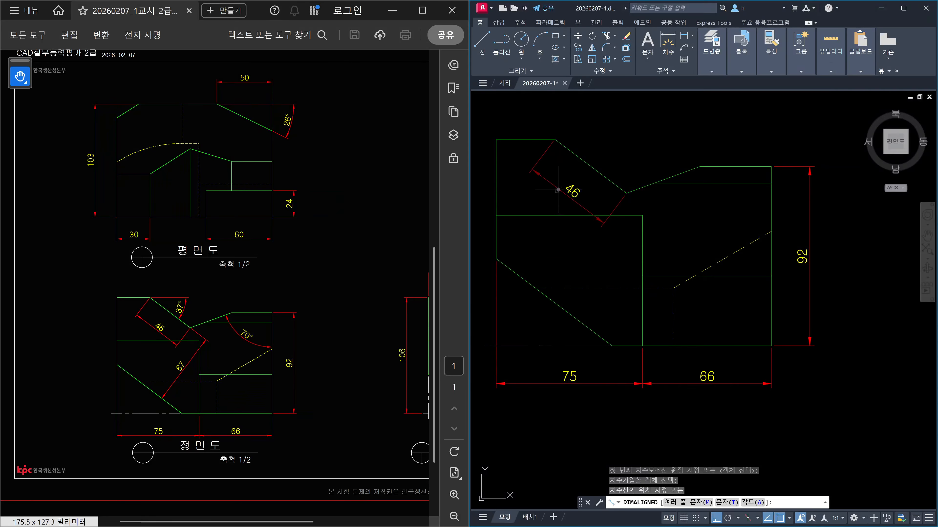
pyautogui.click(558, 190)
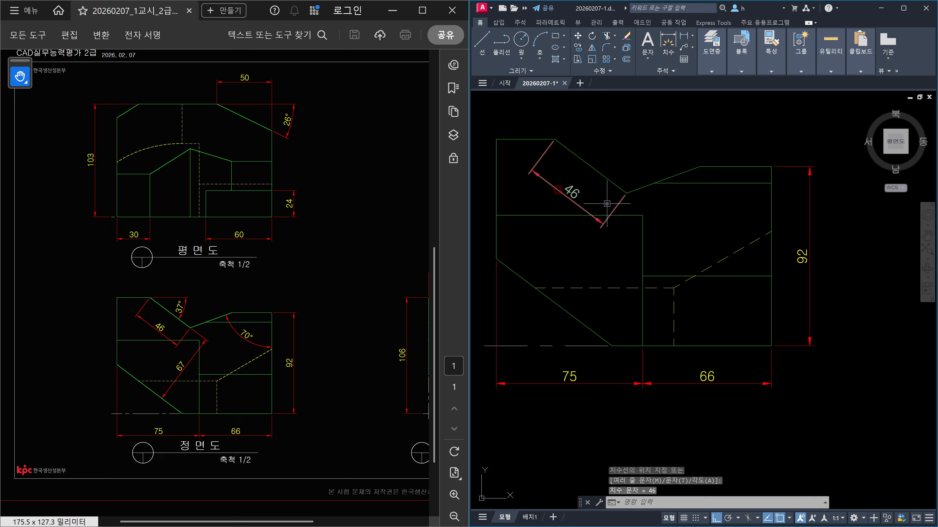
pyautogui.press('Escape')
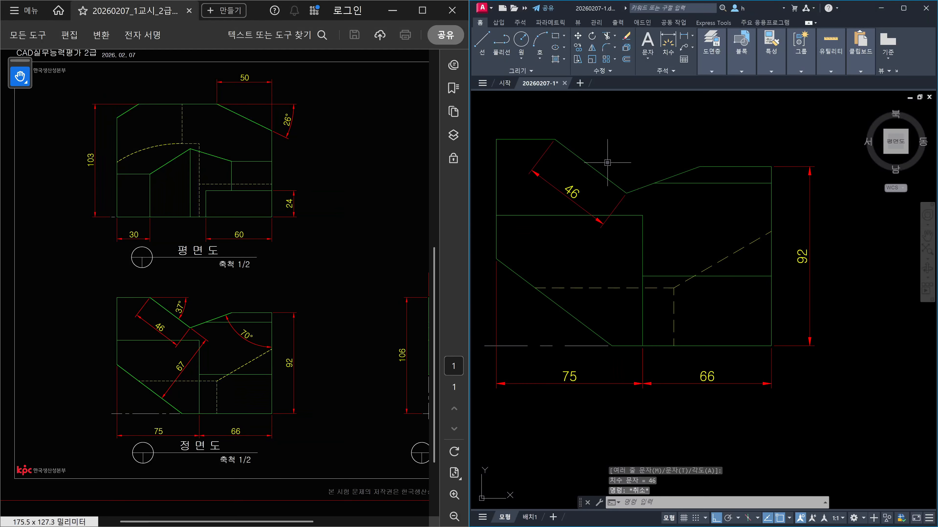
pyautogui.write('dan')
pyautogui.press('Return')
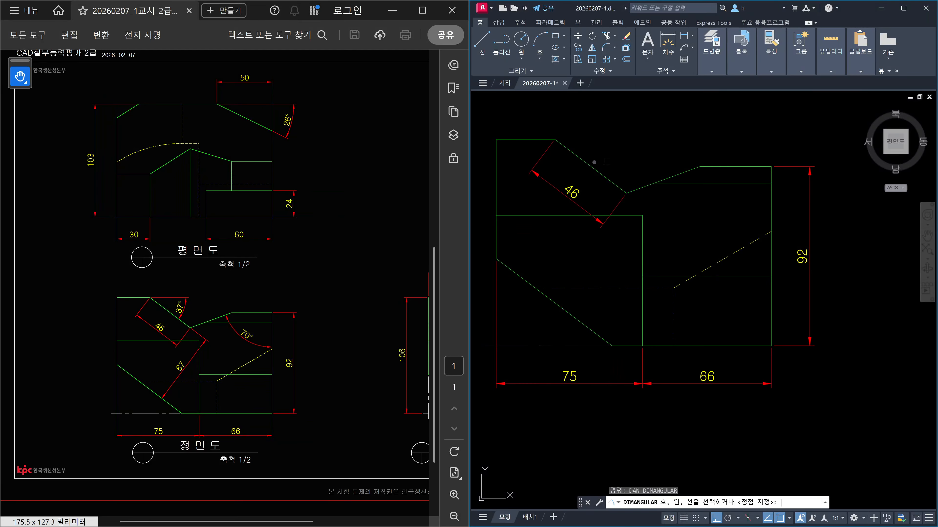
pyautogui.click(543, 140)
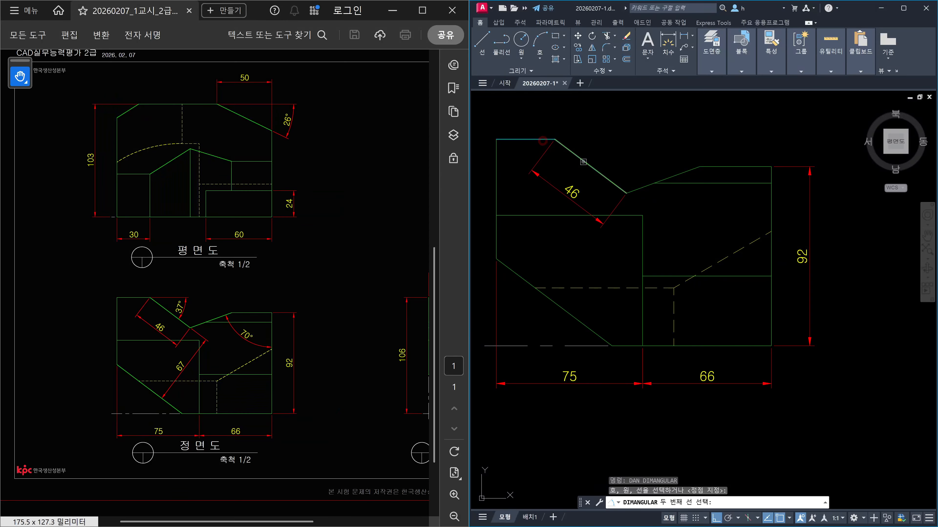
pyautogui.click(583, 161)
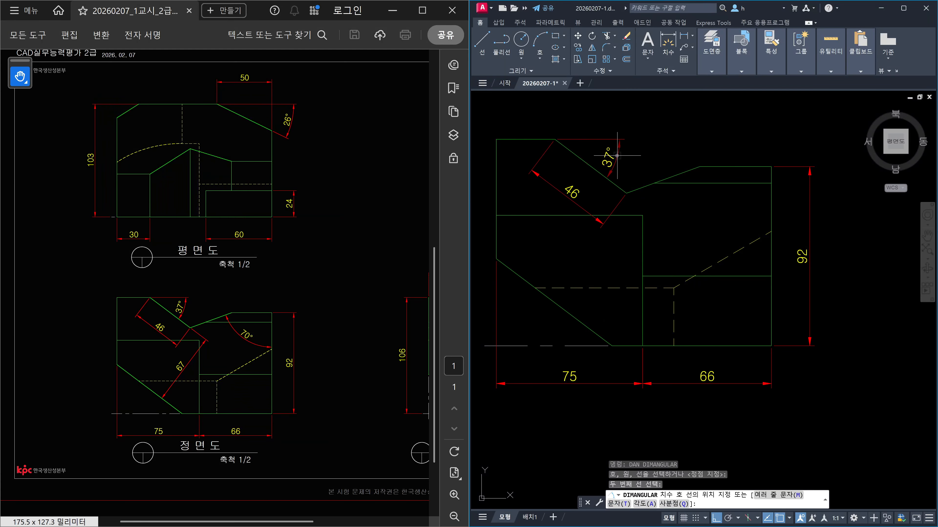
pyautogui.press('Escape')
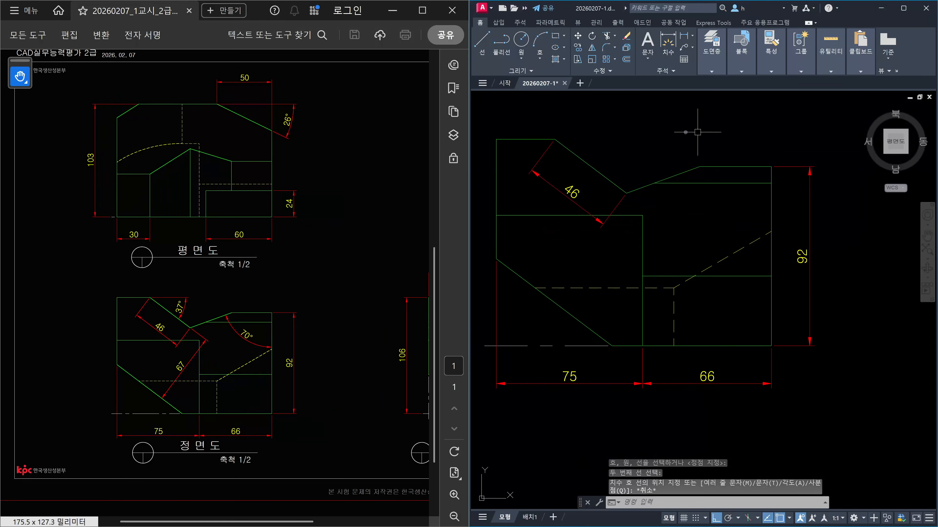
# - Draw a horizontal helper line to the right from the upper end of the front view's descending slope
pyautogui.write('l')
pyautogui.press('Return')
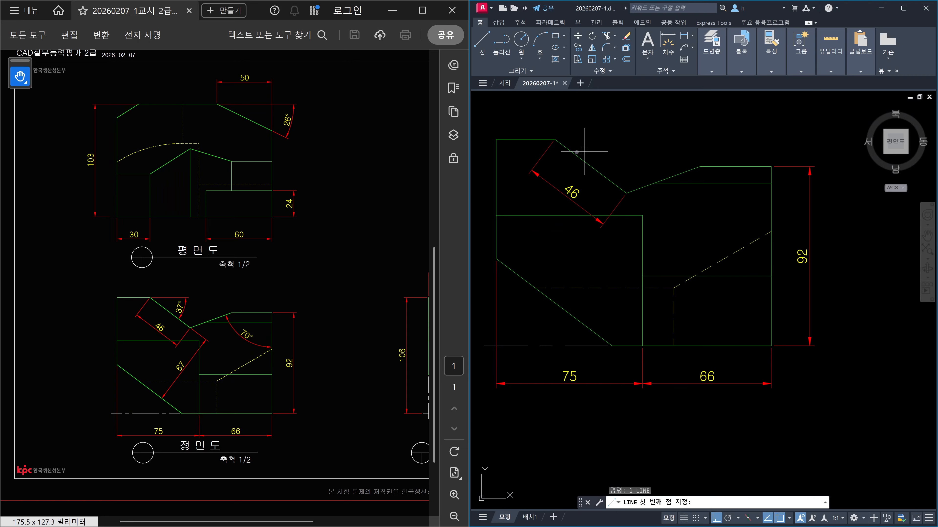
pyautogui.click(573, 148)
pyautogui.press('Escape')
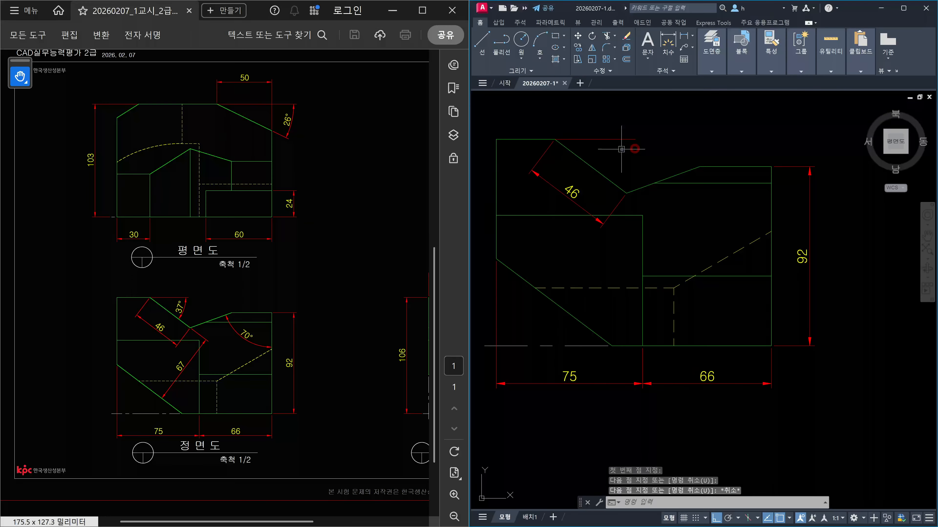
pyautogui.click(622, 149)
pyautogui.click(609, 119)
pyautogui.press('Escape')
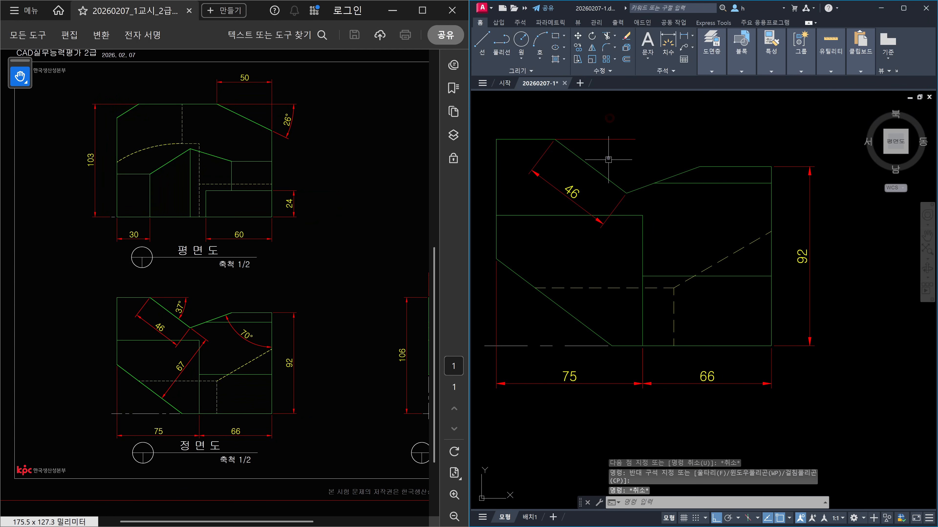
# - Add an angular dimension between the horizontal helper line and the front view's descending sloped edge
pyautogui.write('dan')
pyautogui.press('Return')
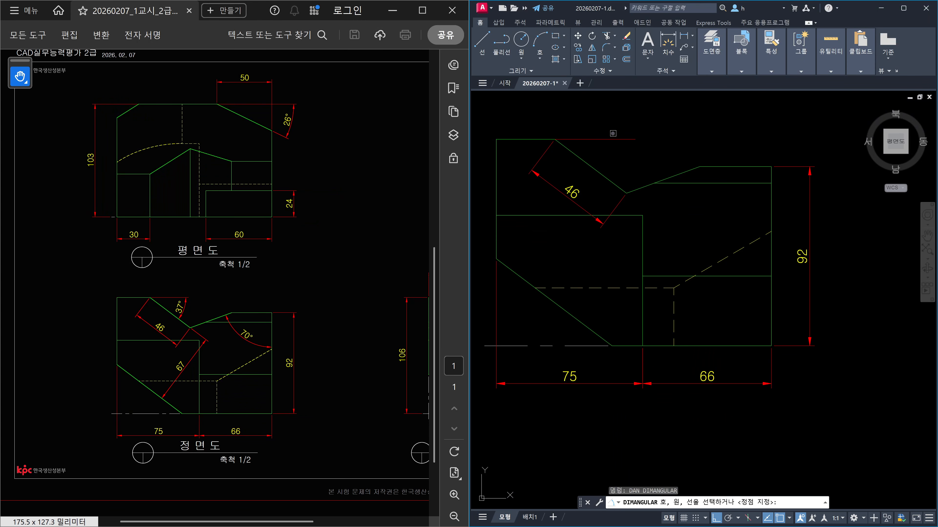
pyautogui.click(613, 138)
pyautogui.click(604, 176)
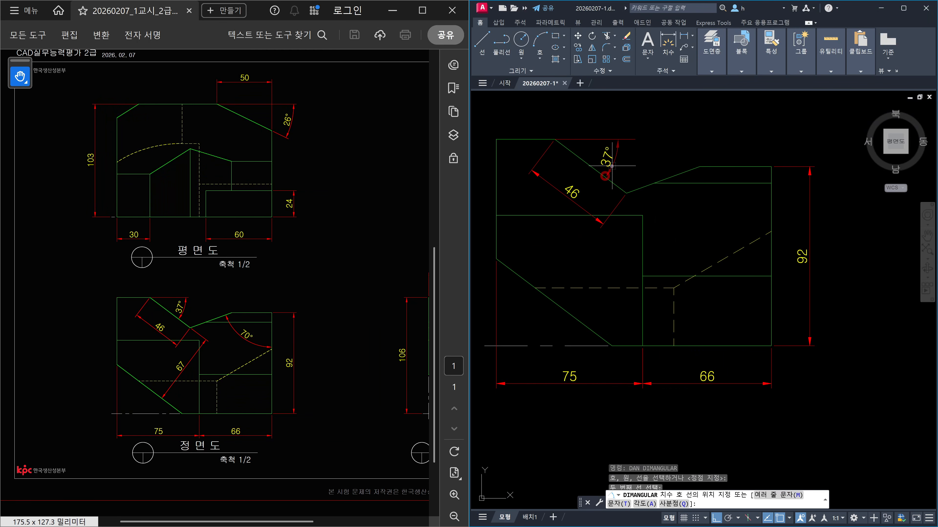
pyautogui.click(620, 164)
pyautogui.press('Escape')
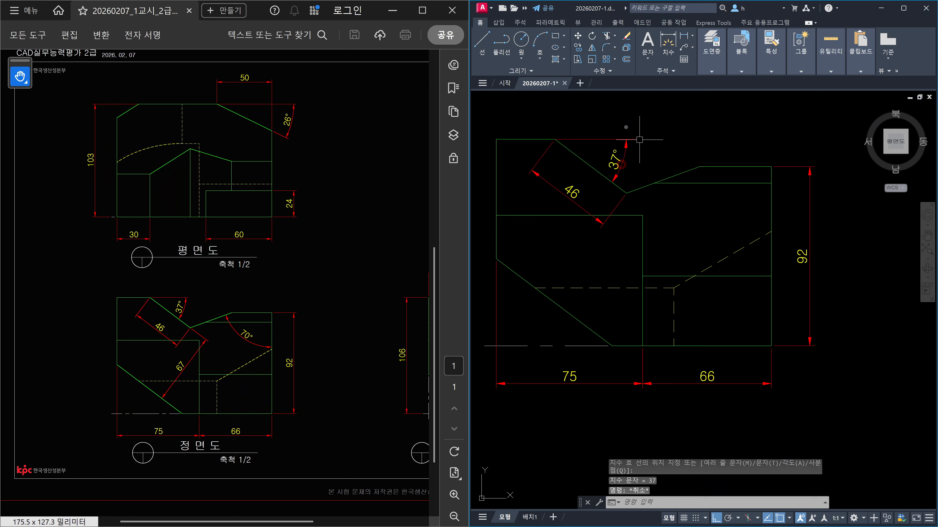
# - Delete the horizontal helper line together with the angular dimension attached to it
pyautogui.click(602, 139)
pyautogui.click(614, 159)
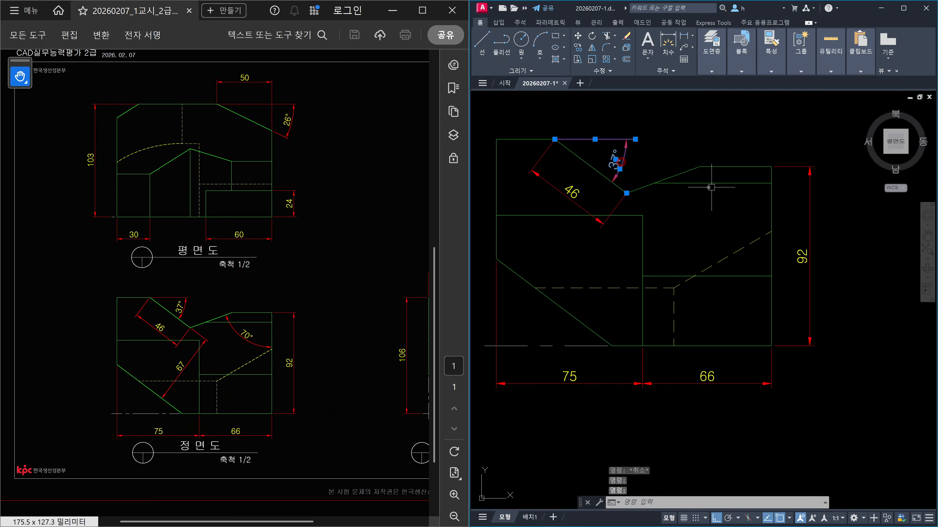
pyautogui.click(613, 122)
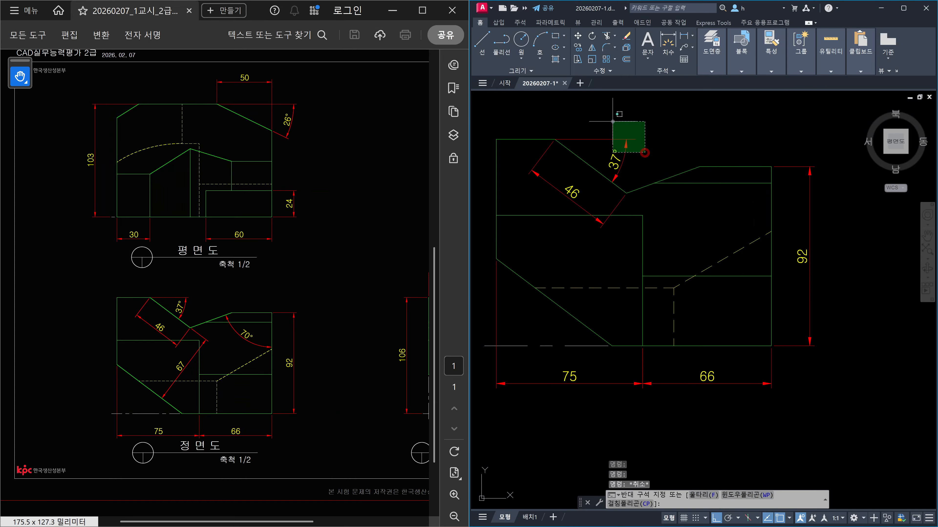
pyautogui.press('Delete')
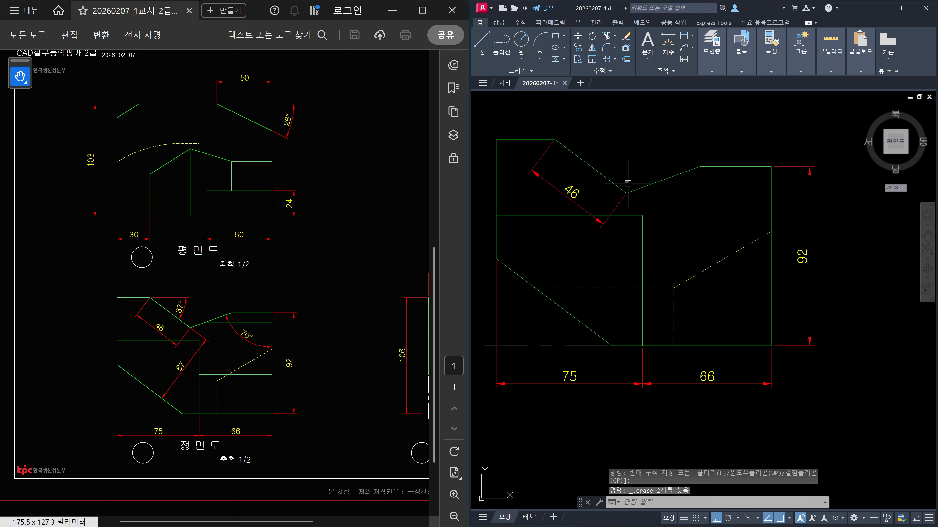
# - Add an angular dimension between the front view's upper-left horizontal edge and the descending slope, with its arc above the slope
pyautogui.write('dan')
pyautogui.press('Return')
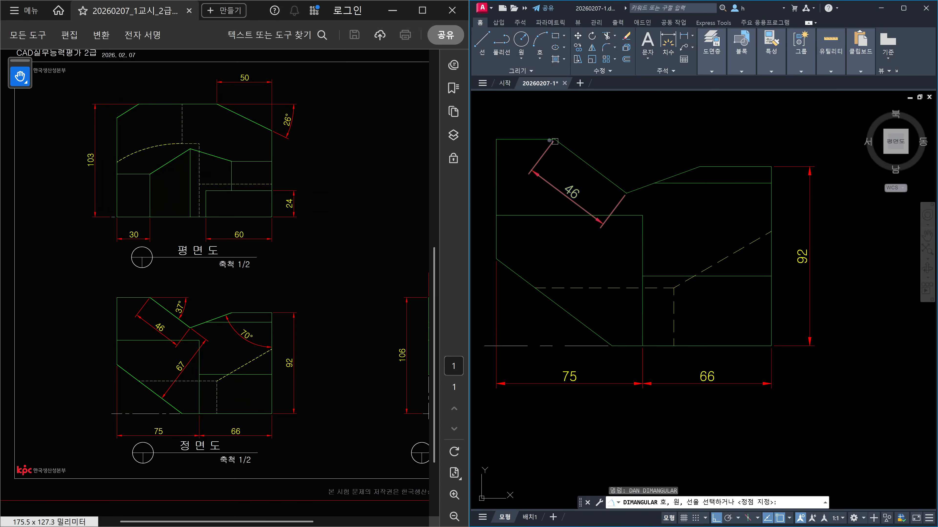
pyautogui.click(539, 140)
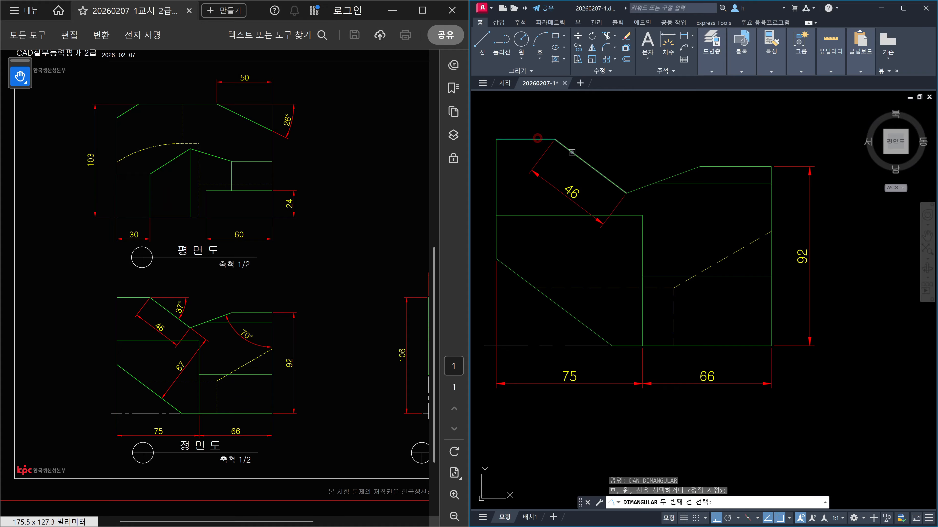
pyautogui.click(572, 152)
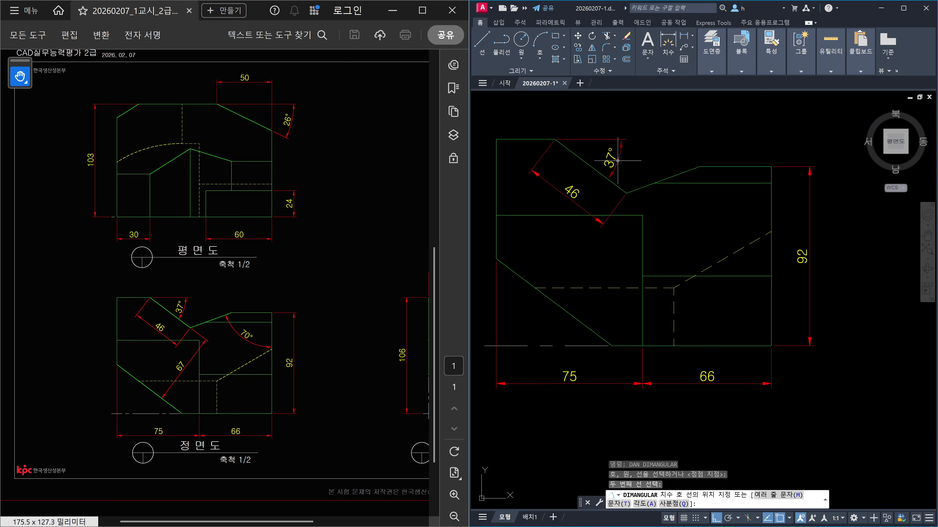
pyautogui.click(618, 161)
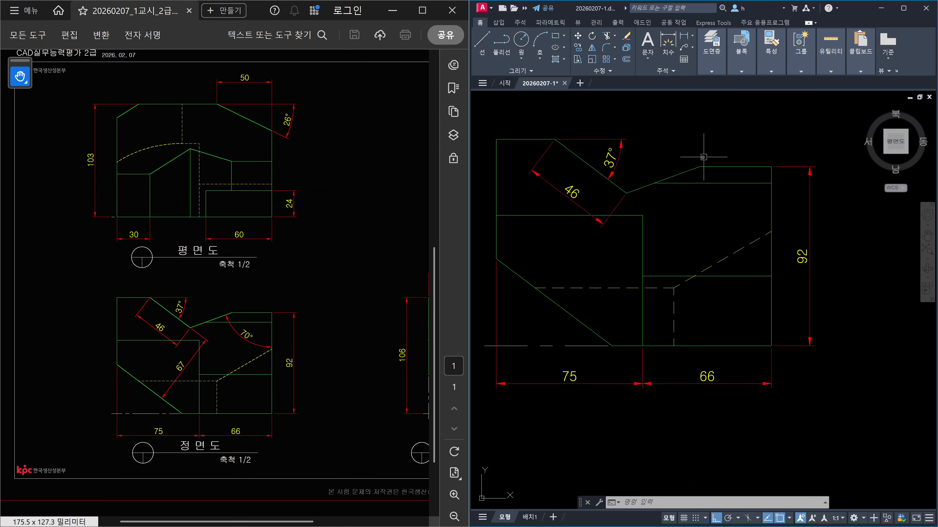
# - Add an angular dimension between the front view's rising sloped edge and its right vertical edge, with the arc inside the outline
pyautogui.write('dan')
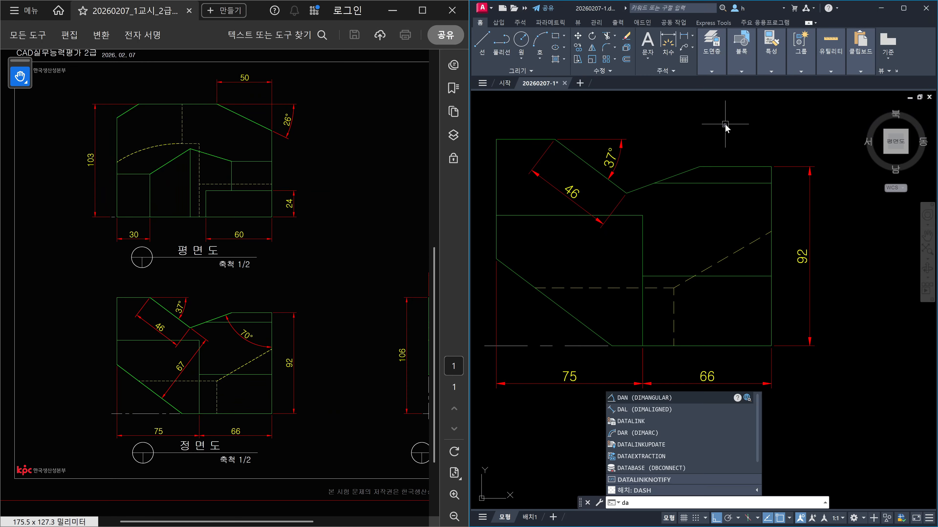
pyautogui.press('Return')
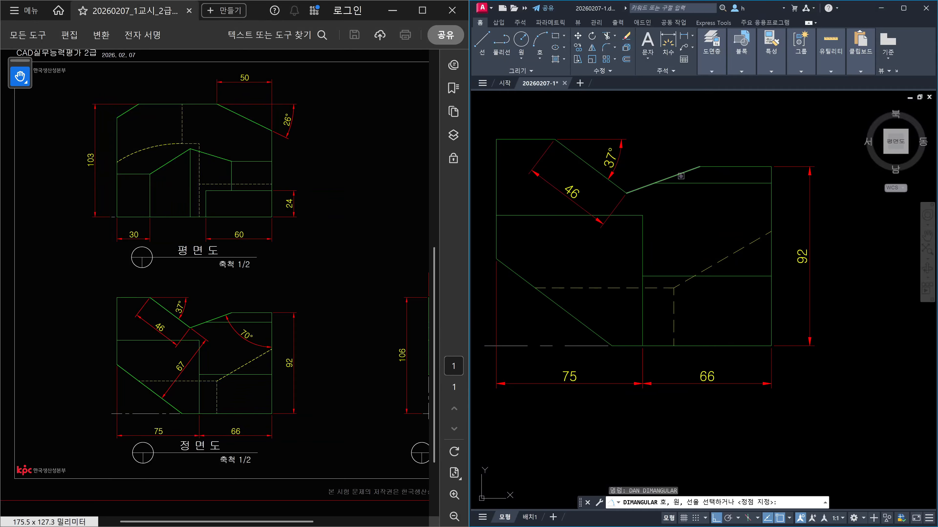
pyautogui.click(681, 175)
pyautogui.click(772, 210)
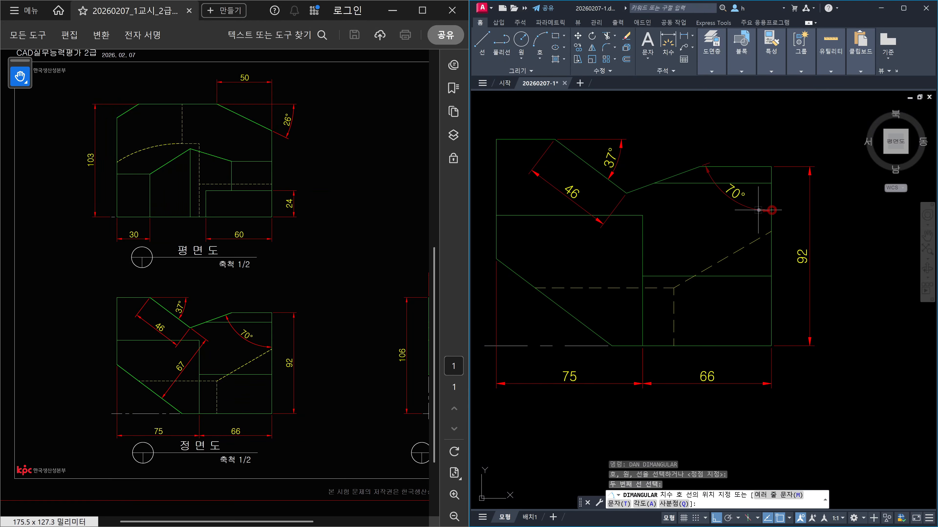
pyautogui.click(727, 214)
pyautogui.press('Escape')
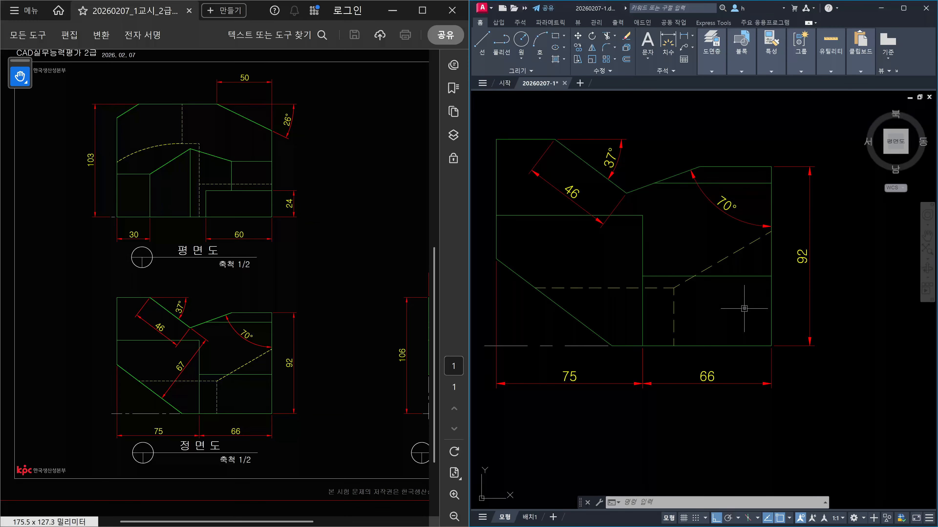
pyautogui.press('Escape')
pyautogui.press('Escape')
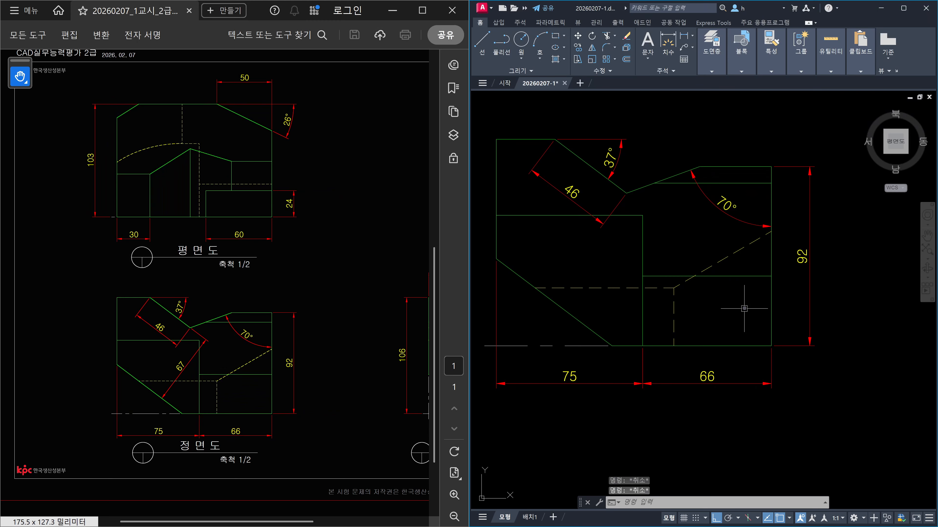
# - Create an override of the ISO-25 dimension style that suppresses extension line 2
pyautogui.write('d')
pyautogui.press('Return')
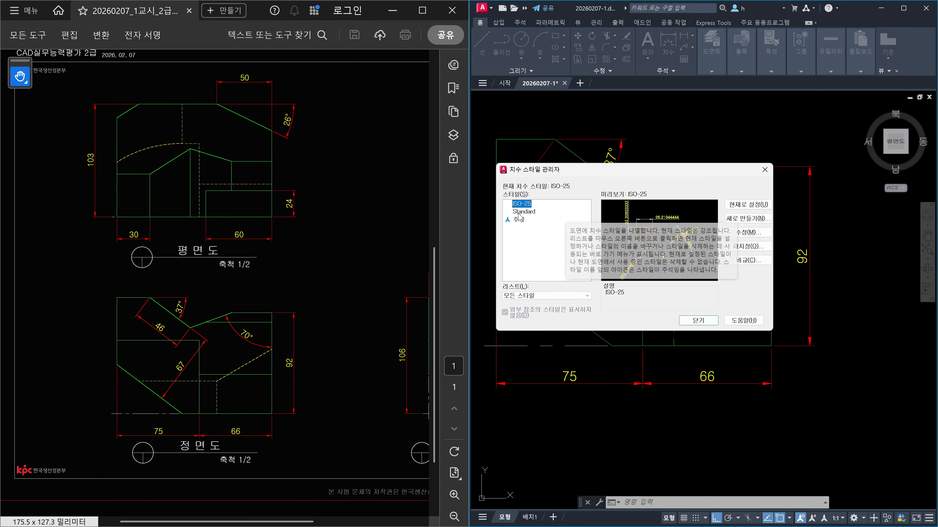
pyautogui.click(742, 249)
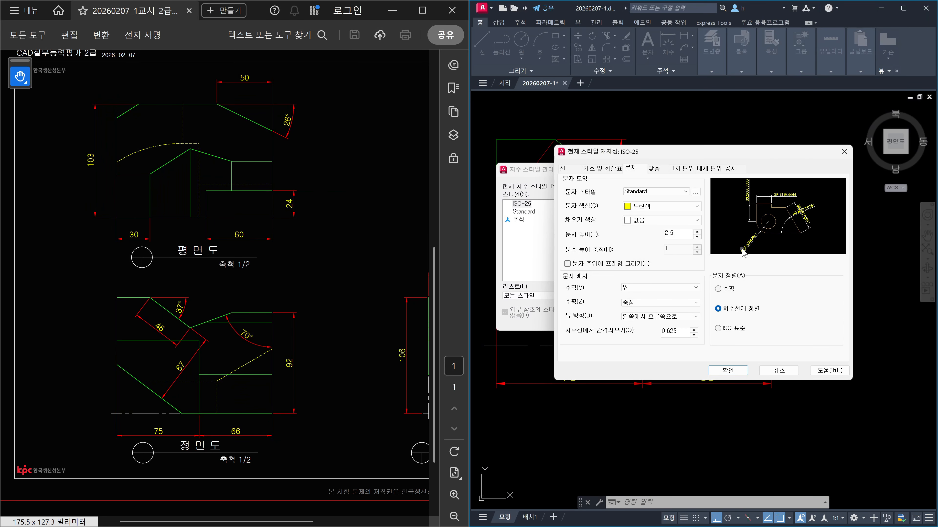
pyautogui.click(563, 169)
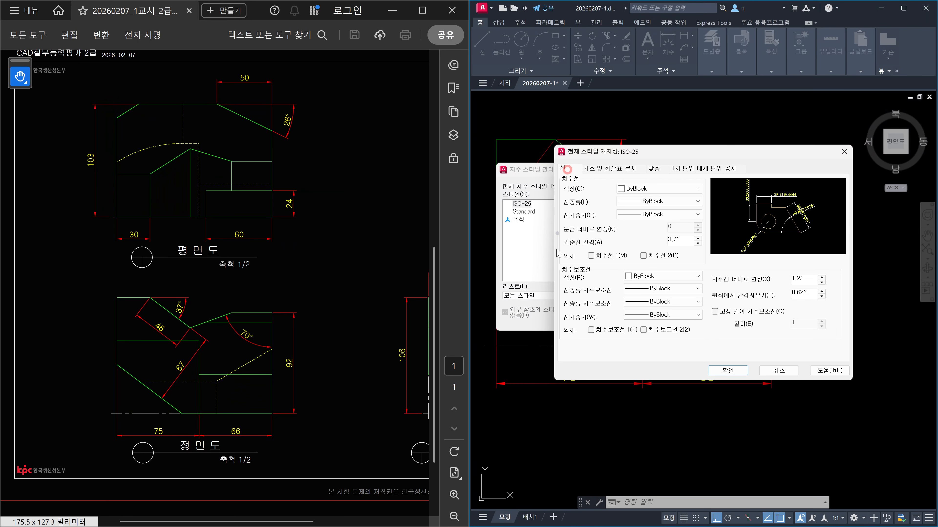
pyautogui.click(643, 330)
pyautogui.click(724, 372)
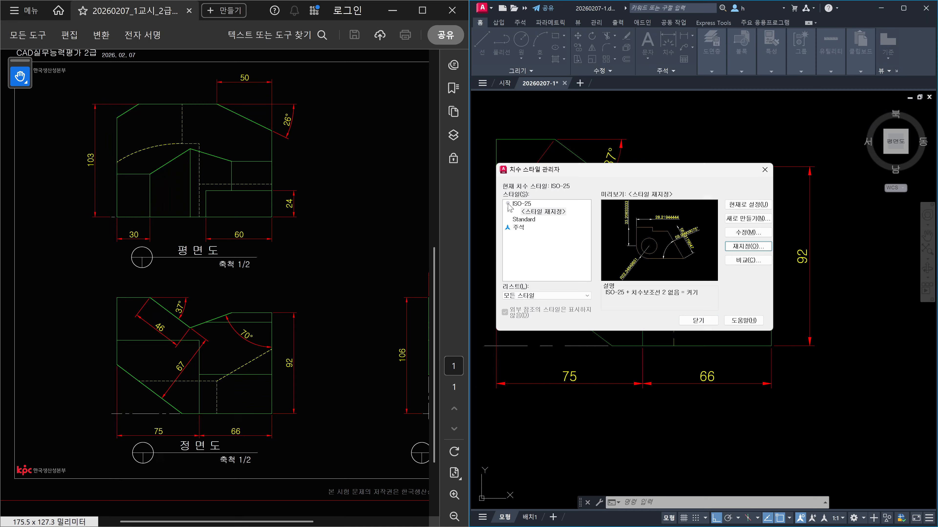
pyautogui.click(699, 320)
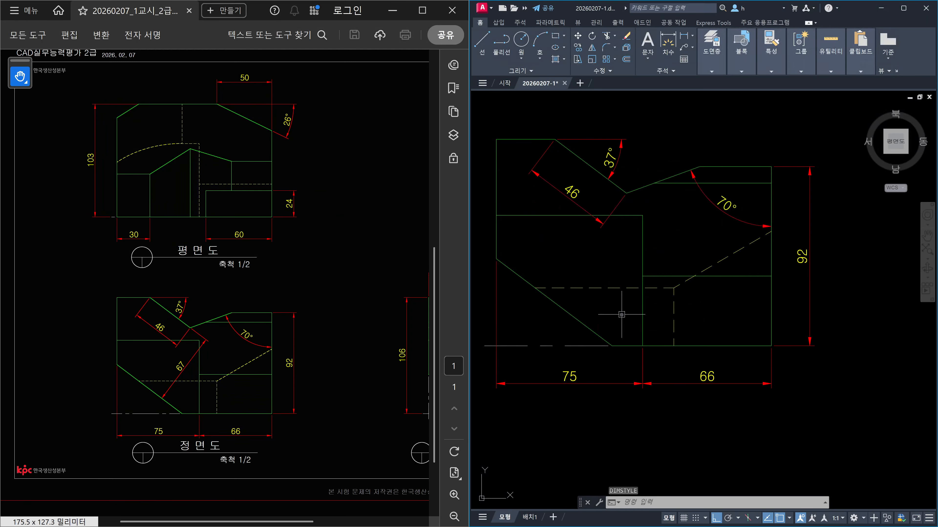
# - Add an aligned dimension from the front view's upper valley vertex perpendicular to the lower-left sloped edge, with its text inside the outline
pyautogui.write('DAL')
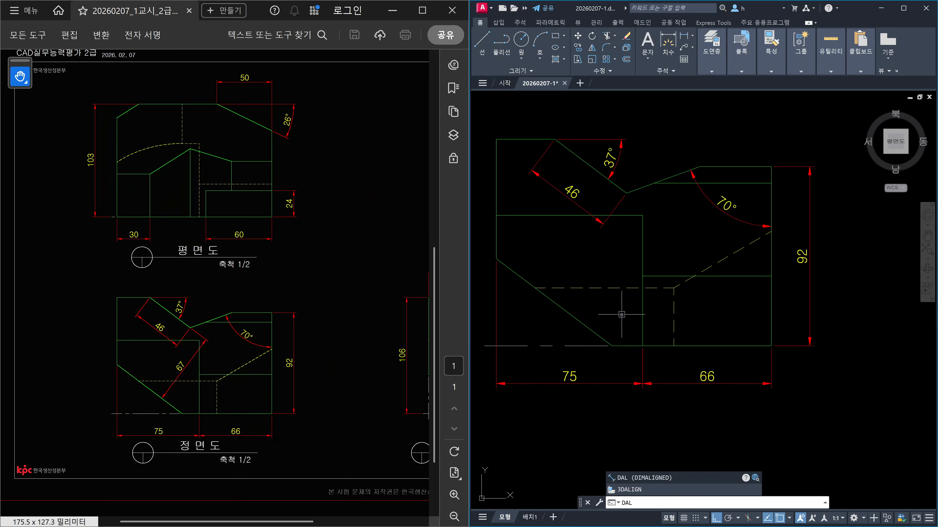
pyautogui.press('Return')
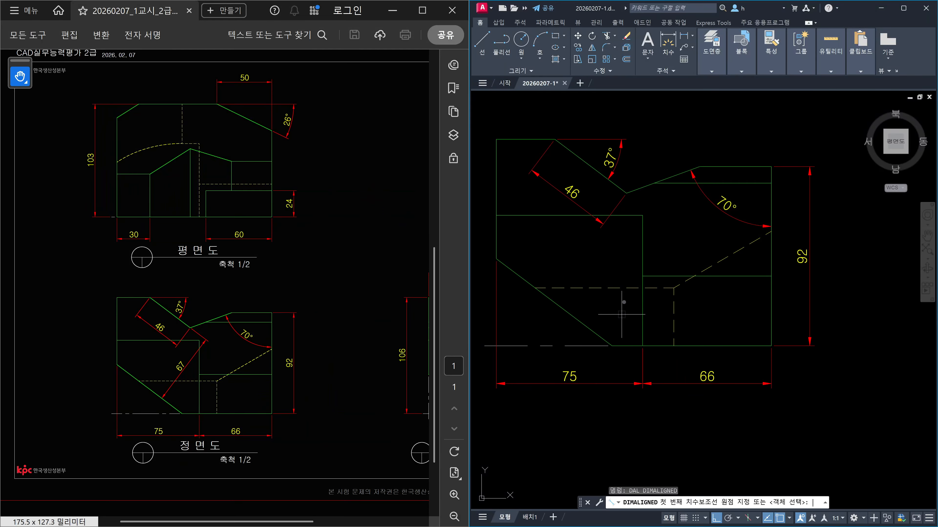
pyautogui.click(627, 193)
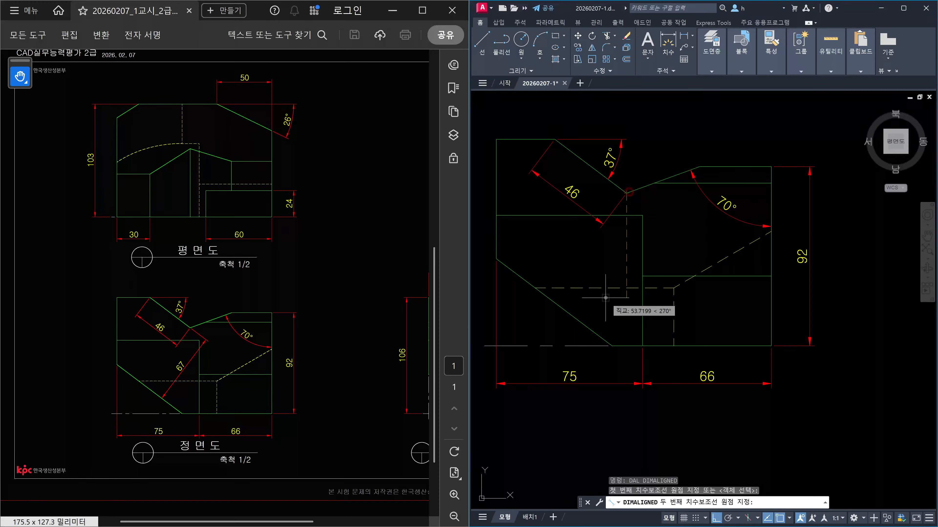
pyautogui.write('per')
pyautogui.press('space')
pyautogui.click(559, 306)
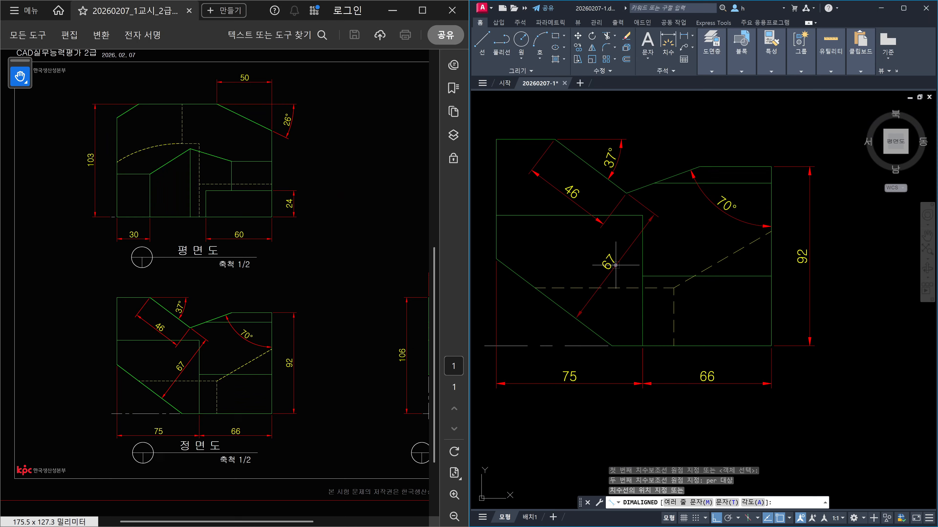
pyautogui.click(615, 265)
pyautogui.press('Escape')
pyautogui.click(595, 306)
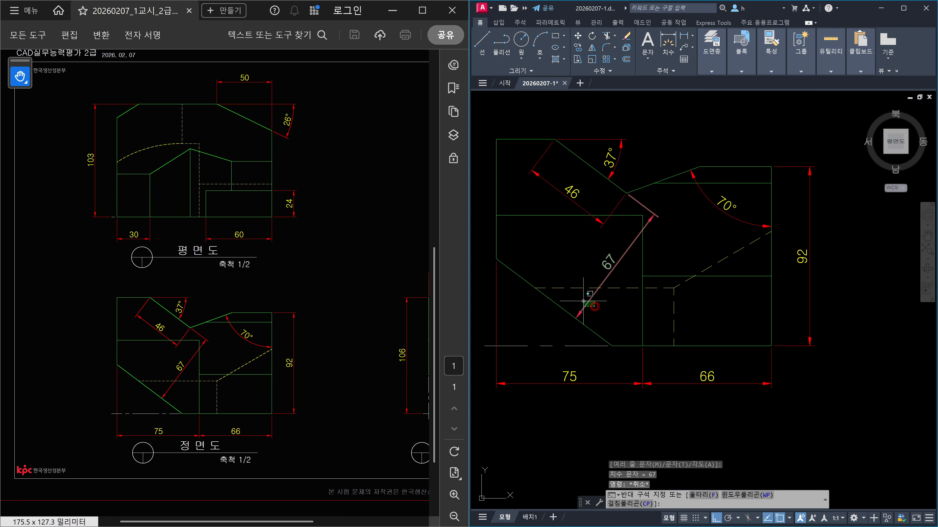
pyautogui.click(580, 326)
pyautogui.press('Escape')
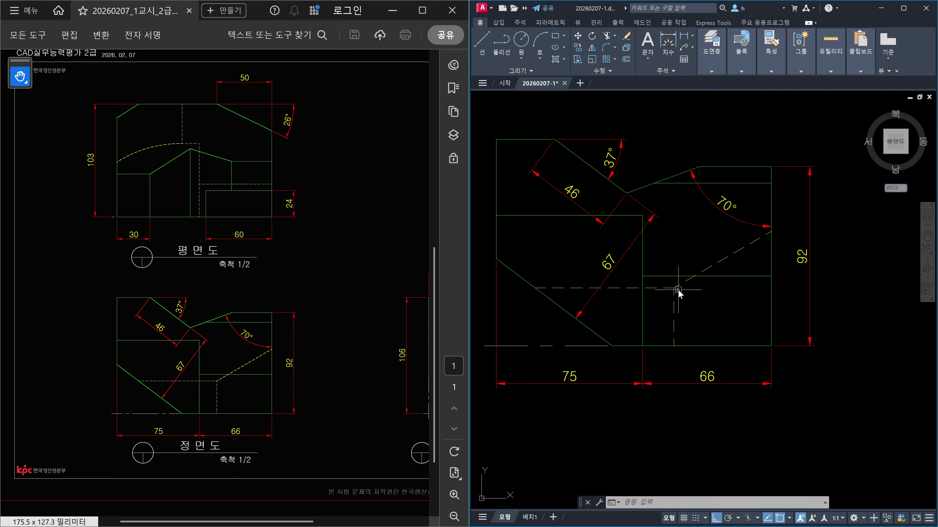
pyautogui.moveTo(632, 329)
pyautogui.mouseDown()
pyautogui.moveTo(594, 340)
pyautogui.moveTo(691, 185)
pyautogui.moveTo(624, 343)
pyautogui.mouseUp()
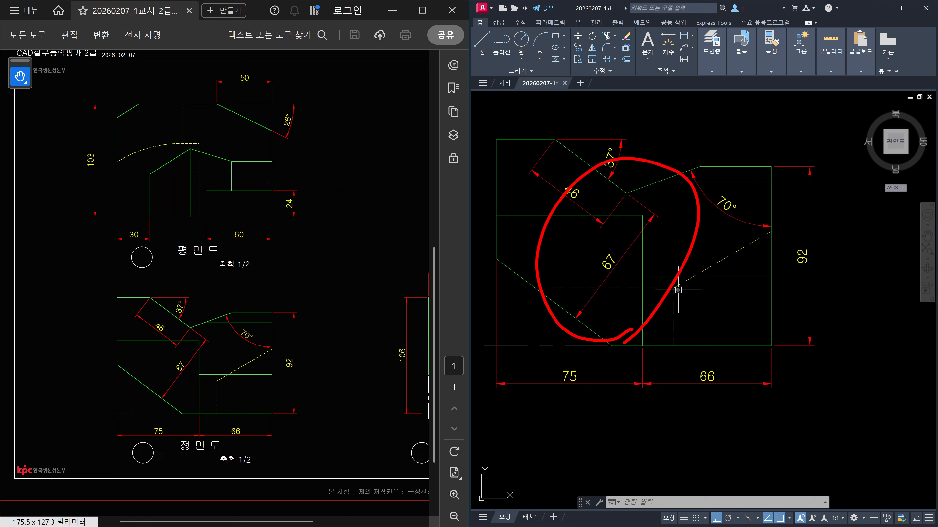
pyautogui.moveTo(352, 67); pyautogui.dragTo(353, 214)
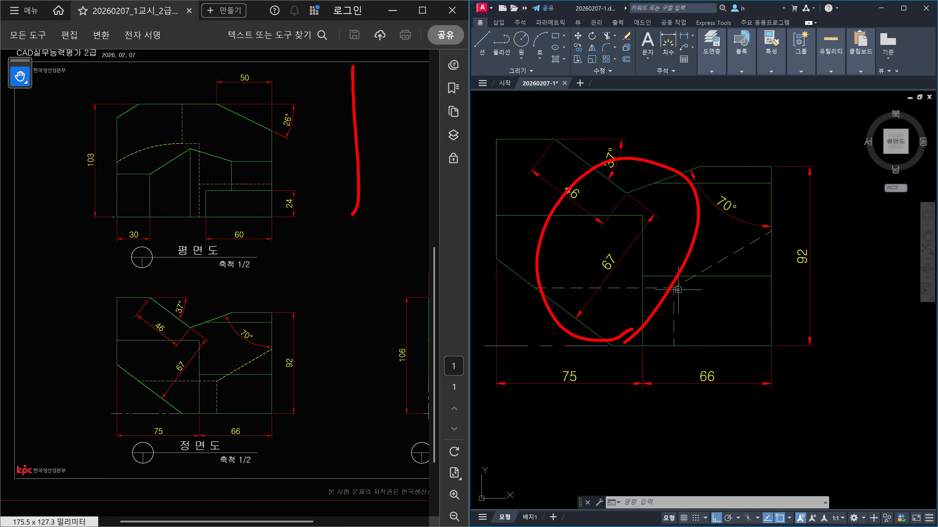
pyautogui.moveTo(716, 72); pyautogui.dragTo(627, 166)
pyautogui.moveTo(626, 124)
pyautogui.mouseDown()
pyautogui.moveTo(681, 159)
pyautogui.moveTo(704, 147)
pyautogui.mouseUp()
pyautogui.moveTo(154, 346); pyautogui.dragTo(266, 349)
pyautogui.moveTo(281, 266)
pyautogui.mouseDown()
pyautogui.moveTo(285, 293)
pyautogui.moveTo(334, 288)
pyautogui.mouseUp()
pyautogui.moveTo(296, 349); pyautogui.dragTo(341, 388)
pyautogui.moveTo(257, 452)
pyautogui.mouseDown()
pyautogui.moveTo(323, 430)
pyautogui.moveTo(342, 472)
pyautogui.mouseUp()
pyautogui.moveTo(295, 492); pyautogui.dragTo(384, 498)
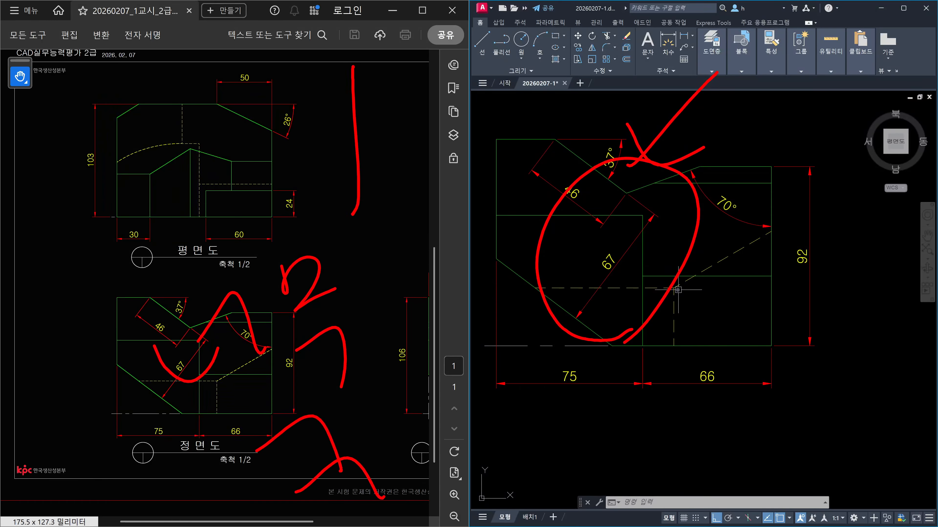
pyautogui.moveTo(416, 362); pyautogui.dragTo(385, 423)
pyautogui.moveTo(388, 407); pyautogui.dragTo(451, 417)
pyautogui.moveTo(450, 337); pyautogui.dragTo(468, 406)
pyautogui.moveTo(425, 452)
pyautogui.mouseDown()
pyautogui.moveTo(476, 429)
pyautogui.moveTo(510, 486)
pyautogui.mouseUp()
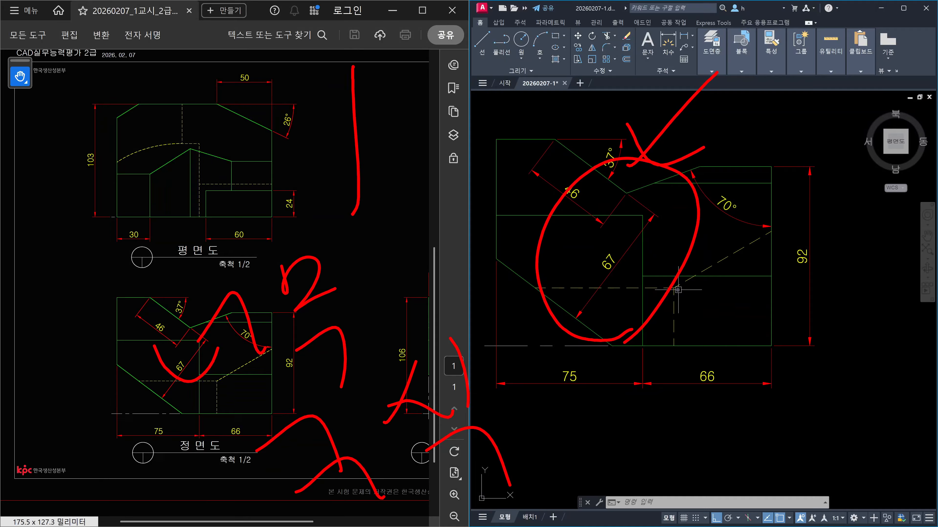
pyautogui.moveTo(678, 339); pyautogui.dragTo(686, 449)
pyautogui.moveTo(689, 339)
pyautogui.mouseDown()
pyautogui.moveTo(712, 334)
pyautogui.moveTo(710, 434)
pyautogui.mouseUp()
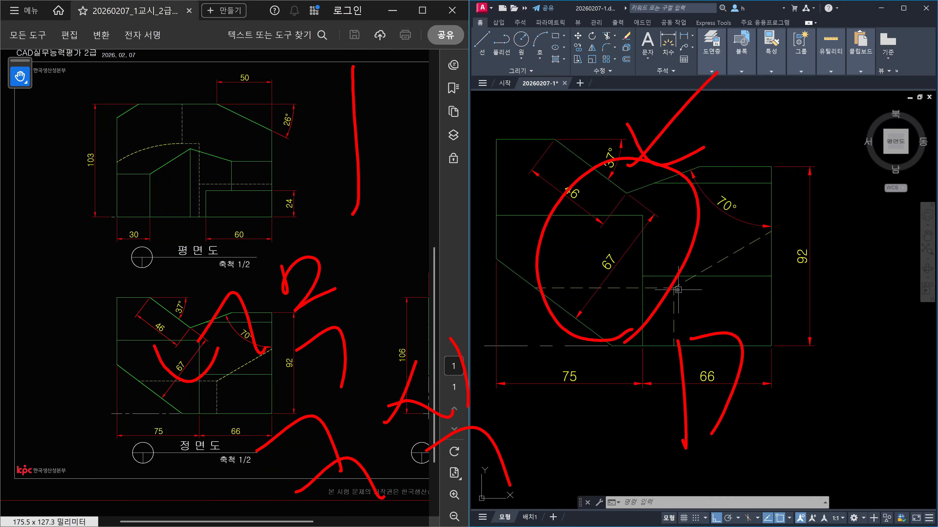
pyautogui.moveTo(663, 388); pyautogui.dragTo(701, 374)
pyautogui.moveTo(790, 341); pyautogui.dragTo(783, 361)
pyautogui.moveTo(854, 325); pyautogui.dragTo(836, 367)
pyautogui.moveTo(851, 368); pyautogui.dragTo(834, 449)
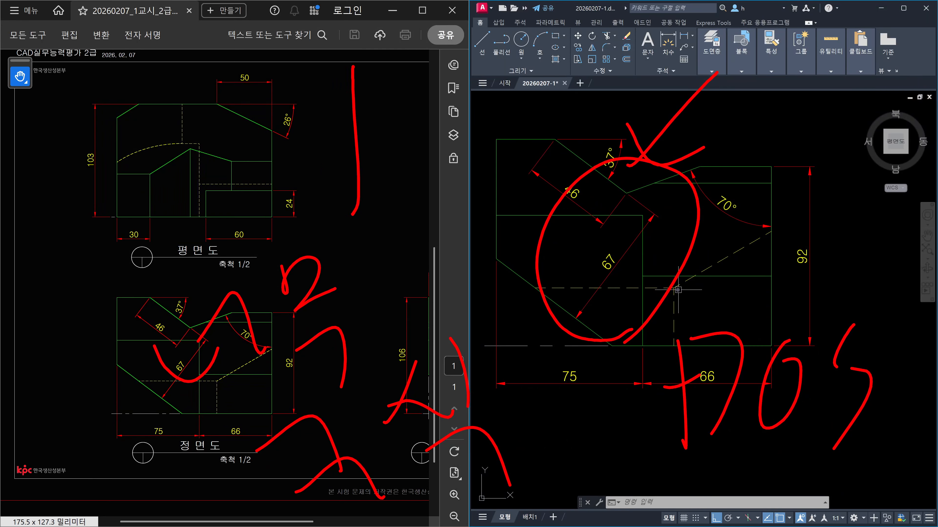
pyautogui.moveTo(420, 272); pyautogui.dragTo(567, 266)
pyautogui.moveTo(559, 250); pyautogui.dragTo(555, 304)
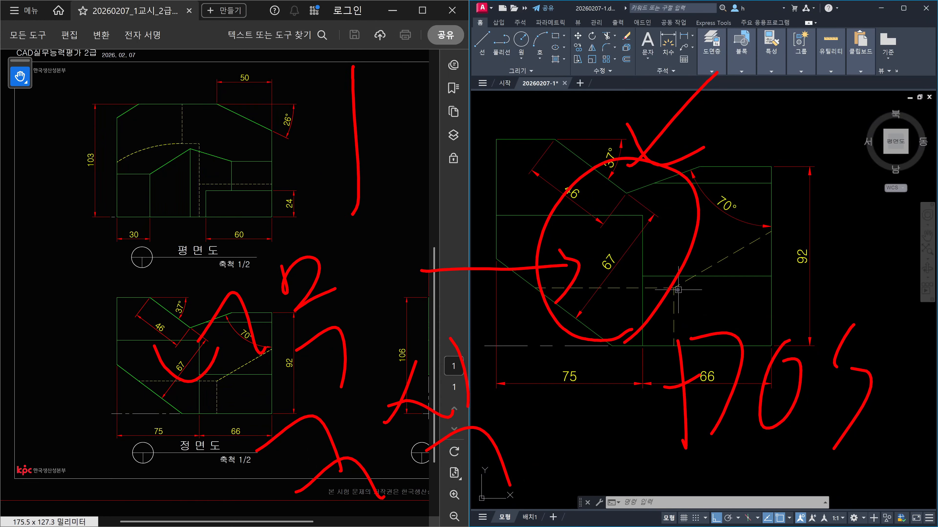
pyautogui.press('Escape')
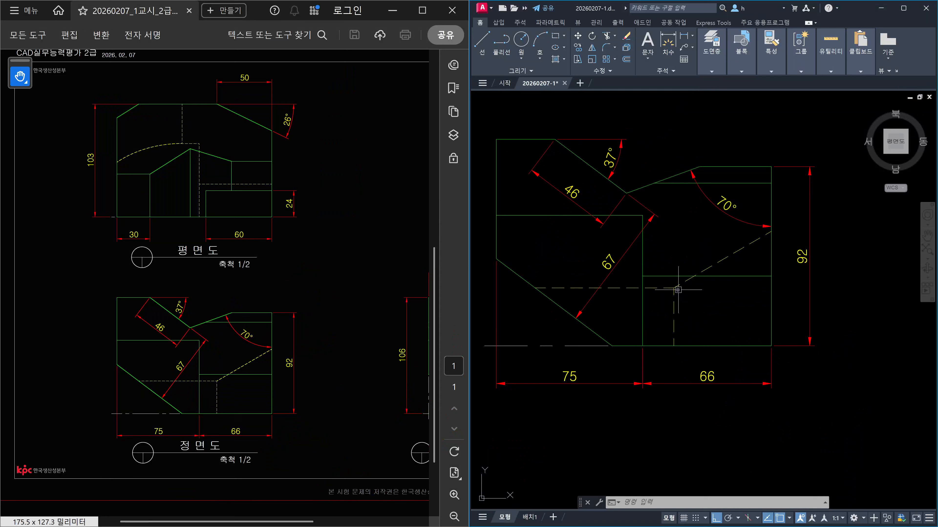
# - Examine the style override listed under ISO-25 in the dimension style manager
pyautogui.write('d')
pyautogui.press('Return')
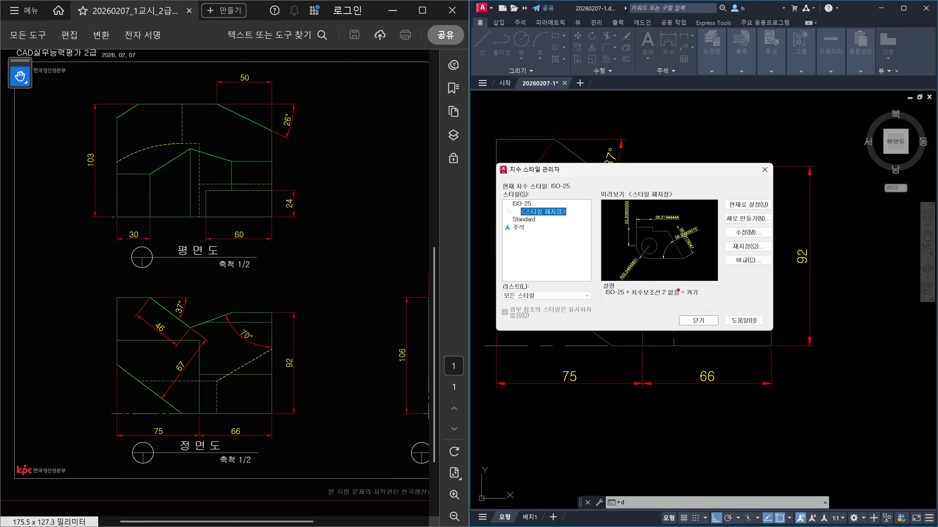
pyautogui.moveTo(812, 198); pyautogui.dragTo(769, 241)
pyautogui.moveTo(778, 221)
pyautogui.mouseDown()
pyautogui.moveTo(768, 241)
pyautogui.moveTo(799, 232)
pyautogui.mouseUp()
pyautogui.moveTo(254, 155)
pyautogui.mouseDown()
pyautogui.moveTo(400, 308)
pyautogui.moveTo(412, 299)
pyautogui.mouseUp()
pyautogui.moveTo(381, 128)
pyautogui.mouseDown()
pyautogui.moveTo(277, 272)
pyautogui.moveTo(218, 378)
pyautogui.mouseUp()
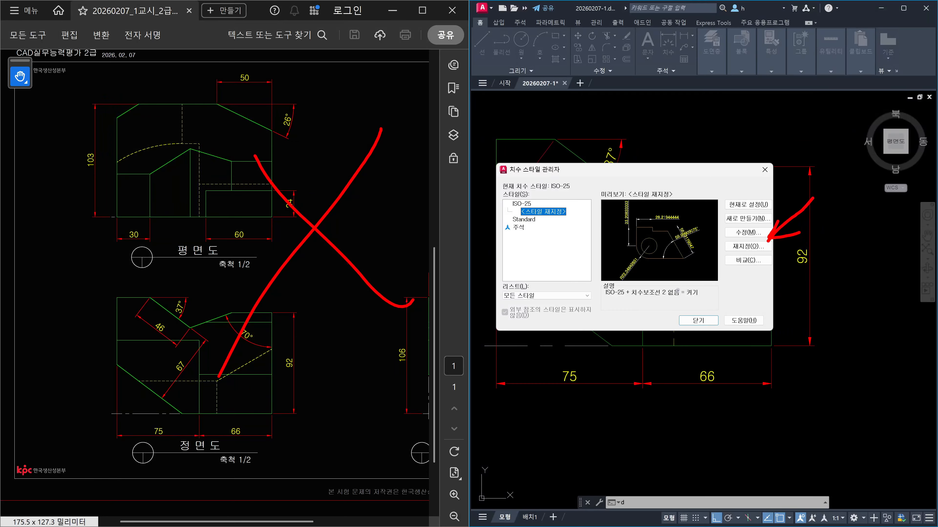
pyautogui.moveTo(574, 223)
pyautogui.mouseDown()
pyautogui.moveTo(517, 217)
pyautogui.moveTo(538, 247)
pyautogui.mouseUp()
pyautogui.moveTo(576, 142)
pyautogui.mouseDown()
pyautogui.moveTo(605, 182)
pyautogui.moveTo(643, 201)
pyautogui.mouseUp()
pyautogui.moveTo(640, 138); pyautogui.dragTo(560, 222)
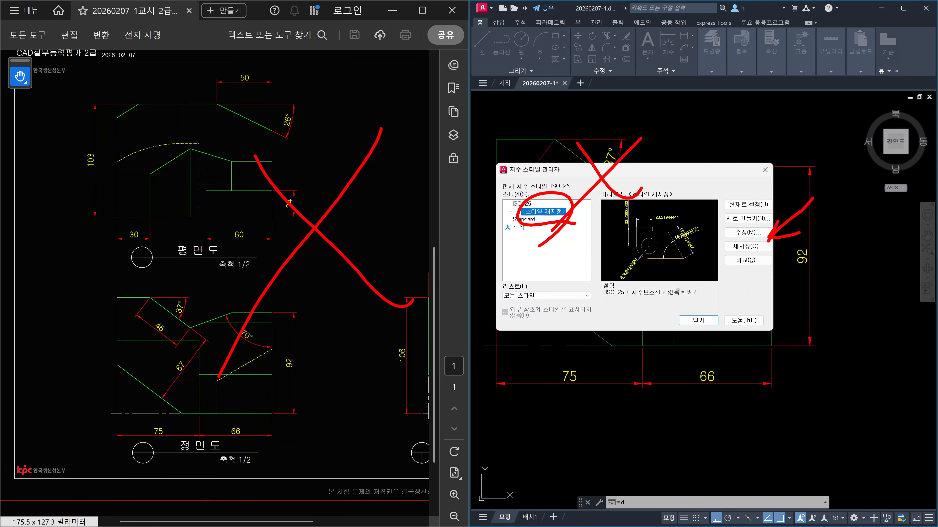
pyautogui.press('Escape')
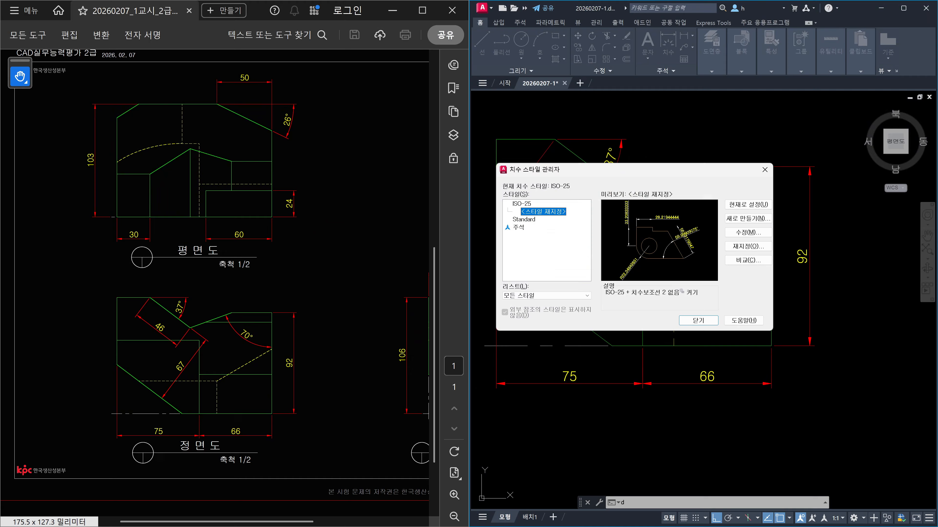
pyautogui.click(715, 320)
# - Delete the aligned 67 dimension between the front view's valley vertex and the lower-left slope
pyautogui.click(629, 276)
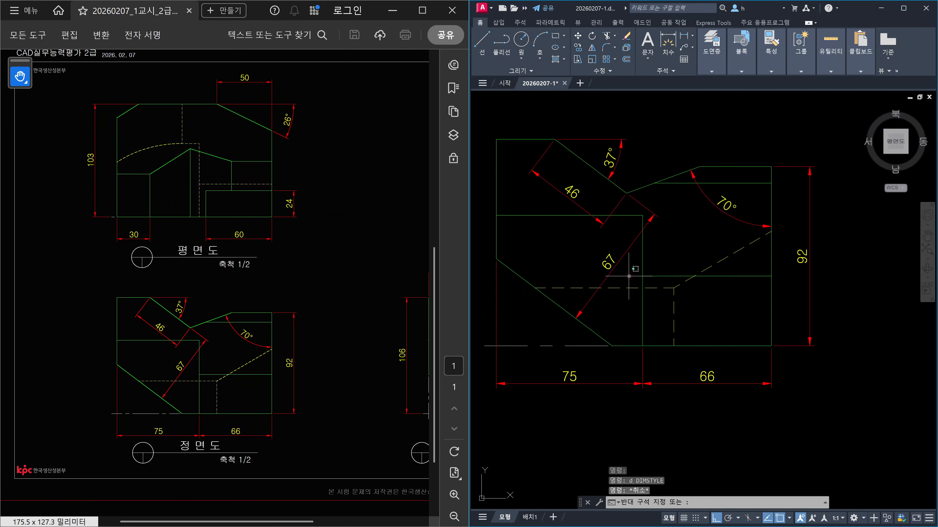
pyautogui.click(587, 249)
pyautogui.press('Delete')
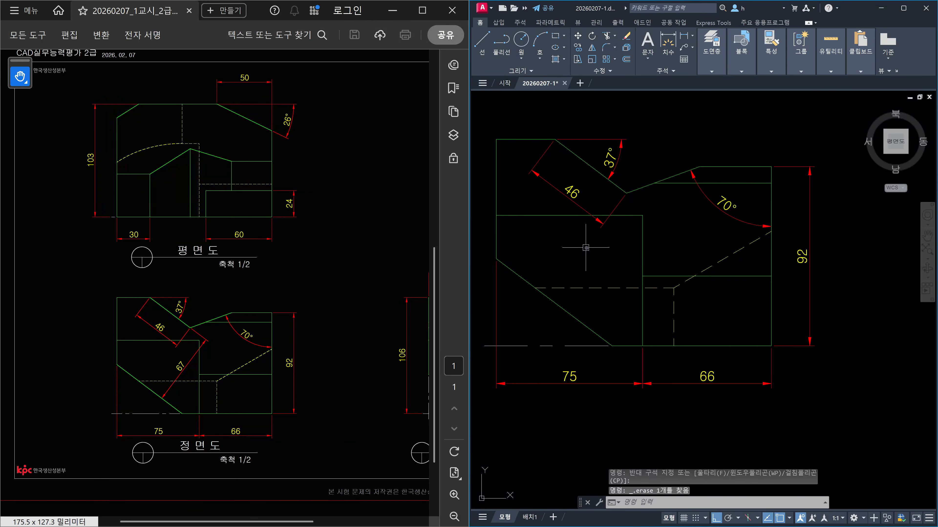
# - Make the base ISO-25 dimension style current and discard its style override
pyautogui.write('d')
pyautogui.press('Return')
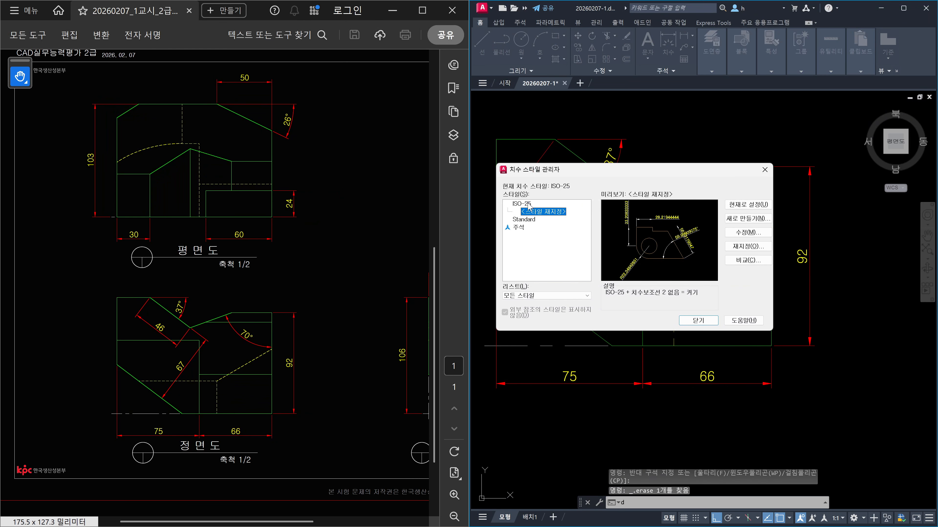
pyautogui.click(524, 203)
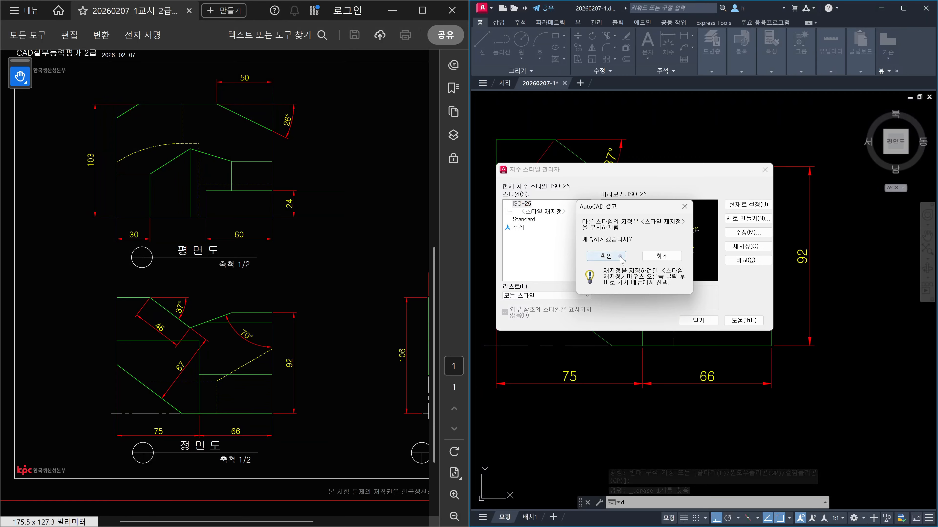
pyautogui.click(606, 255)
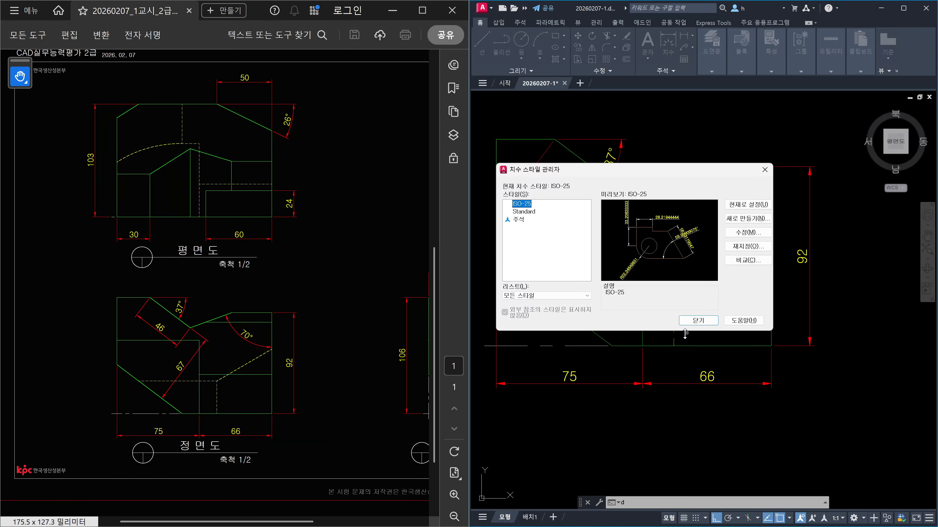
pyautogui.click(698, 320)
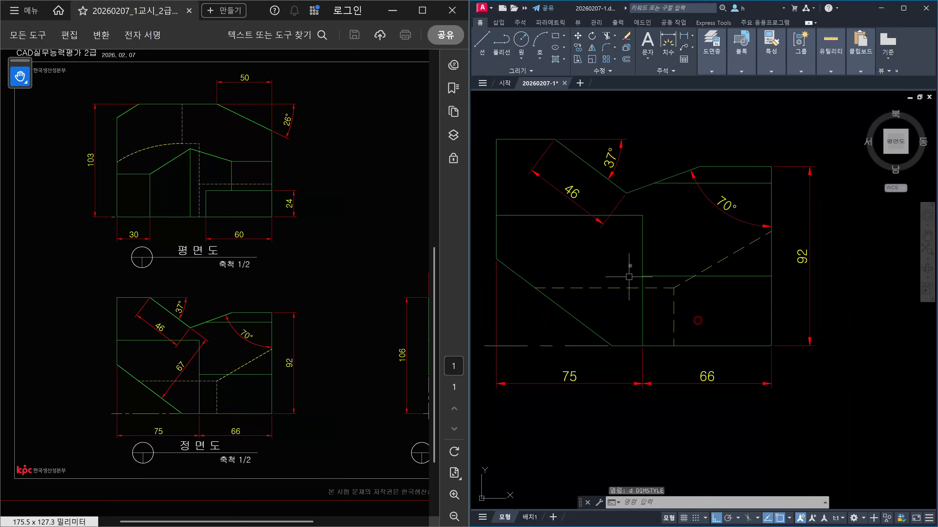
pyautogui.press('Escape')
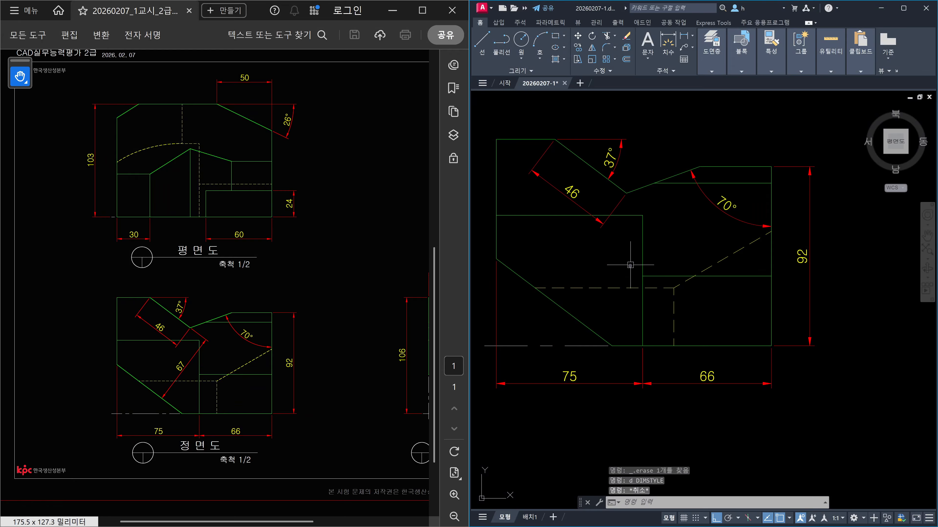
pyautogui.write('dli')
pyautogui.press('Return')
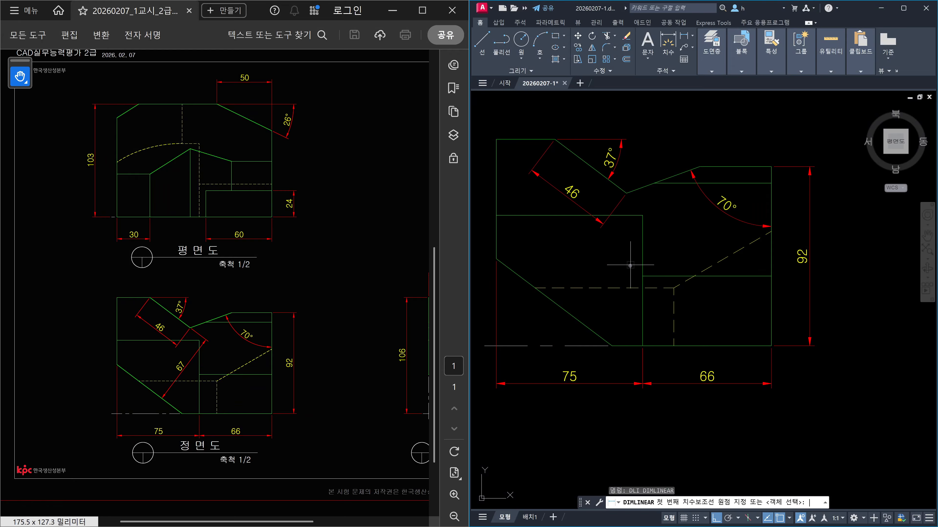
pyautogui.click(617, 182)
pyautogui.press('Escape')
# - Add an aligned dimension from the front view's valley vertex perpendicular to the lower-left sloped edge, using the unmodified ISO-25 style
pyautogui.write('dal')
pyautogui.press('Return')
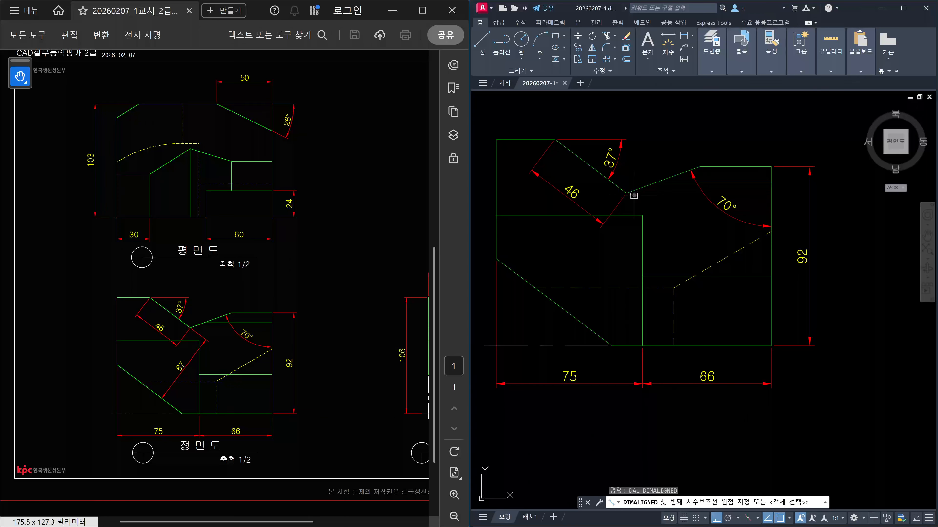
pyautogui.click(634, 195)
pyautogui.write('per')
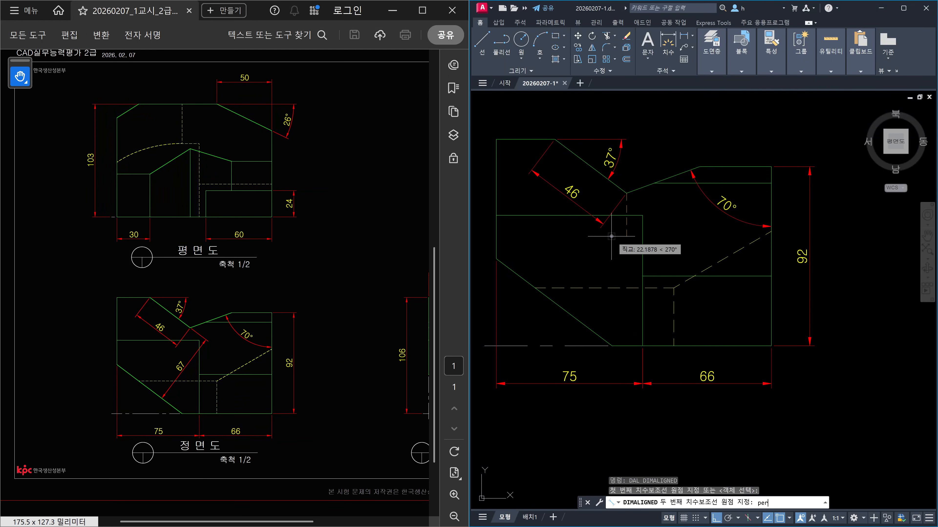
pyautogui.press('Return')
pyautogui.click(567, 308)
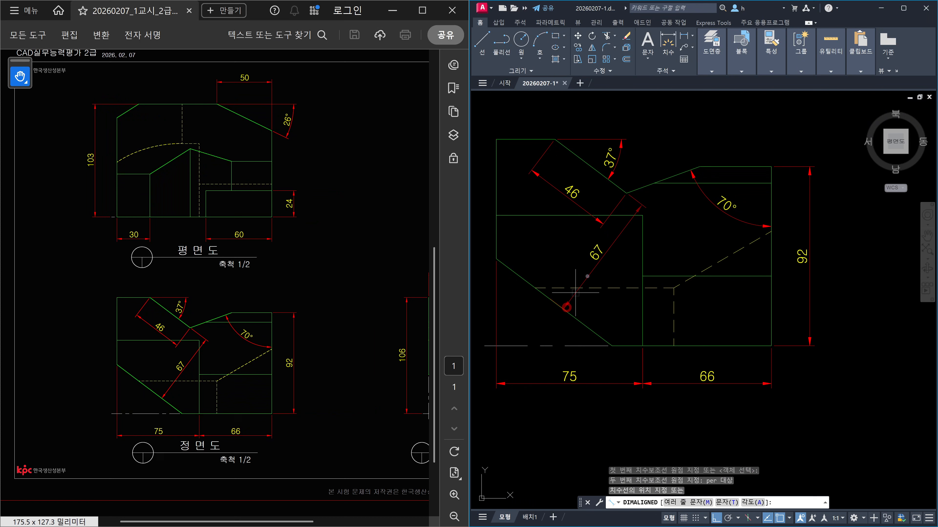